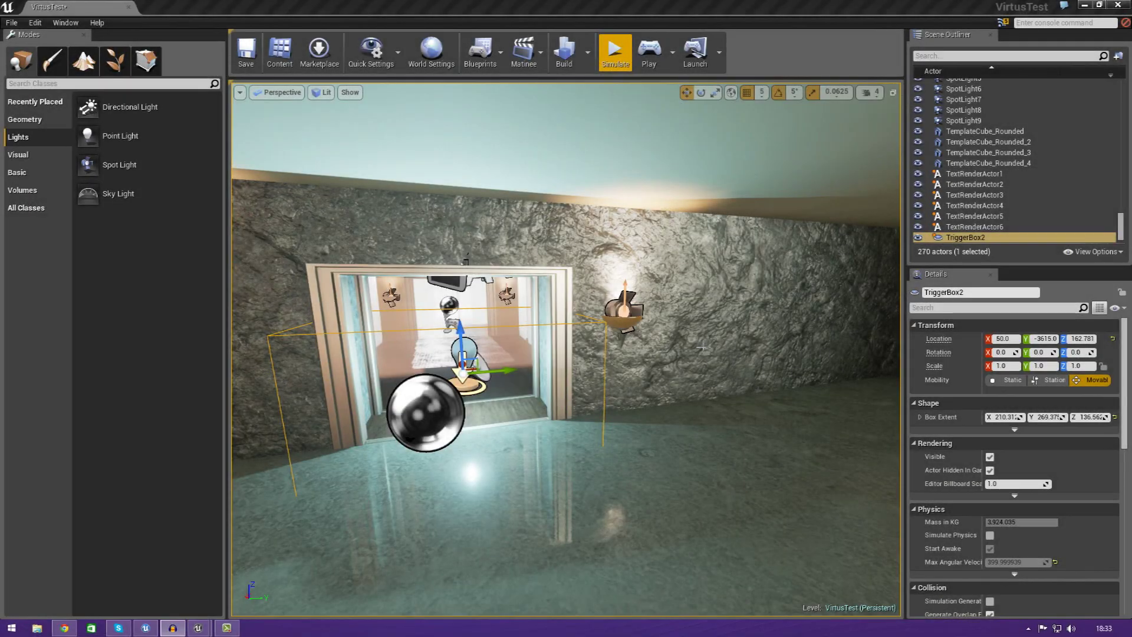
# Start a play session in the viewport and walk the character up to the glass doors under the Virtus Education sign
pyautogui.moveTo(567, 349); pyautogui.dragTo(472, 351, button='right')
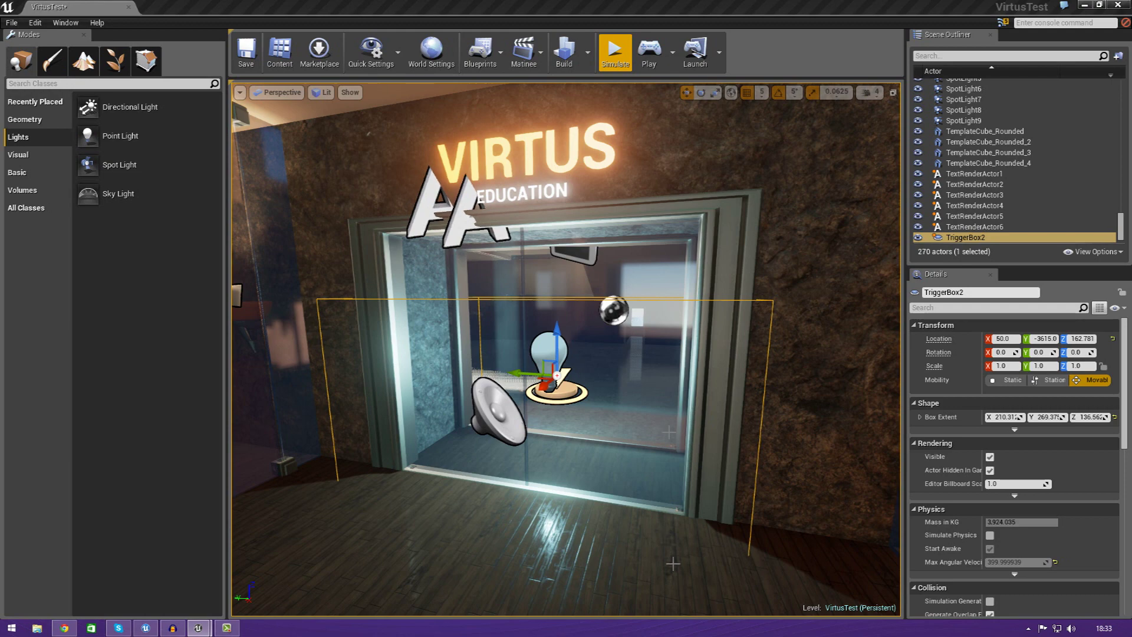
pyautogui.moveTo(673, 563); pyautogui.dragTo(580, 94, button='right')
pyautogui.press('s')
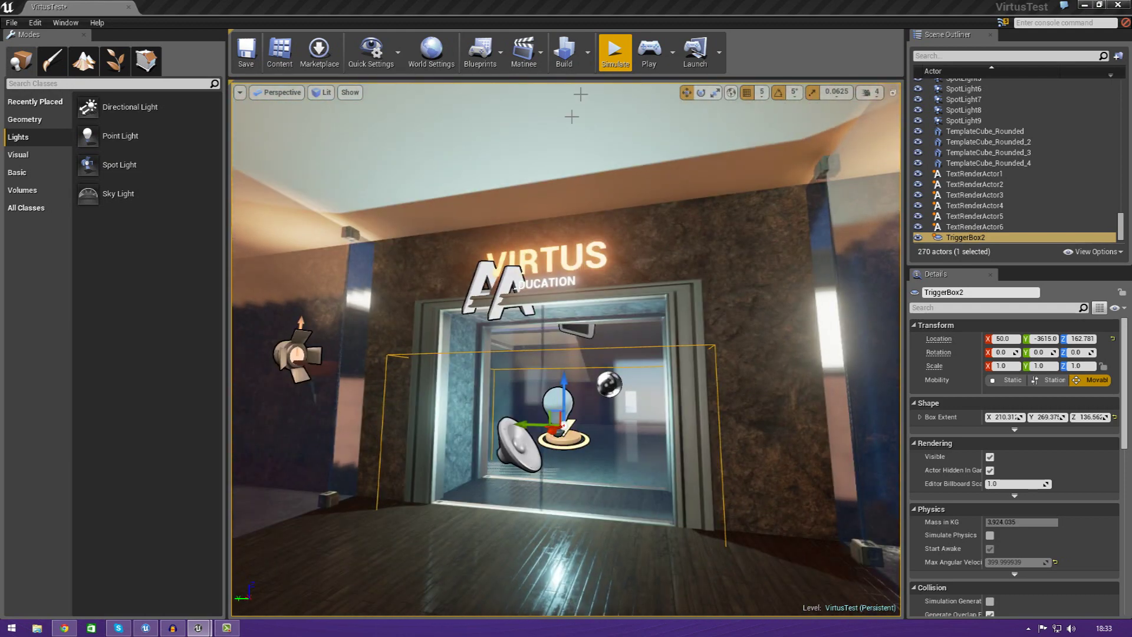
pyautogui.click(659, 64)
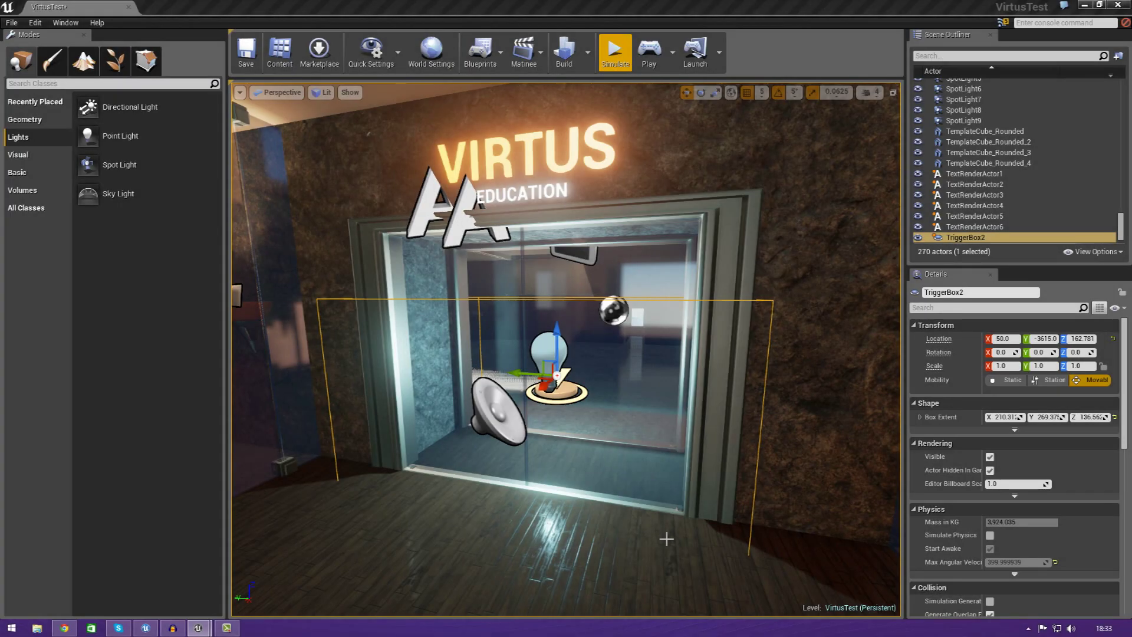
pyautogui.moveTo(650, 387); pyautogui.dragTo(580, 94, button='right')
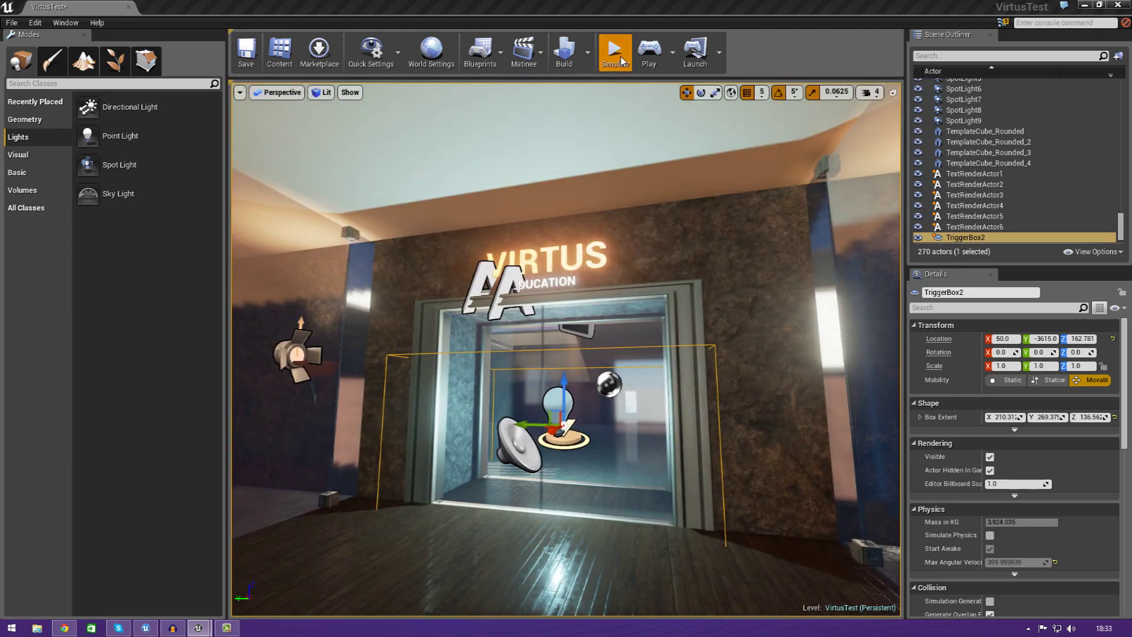
pyautogui.click(660, 64)
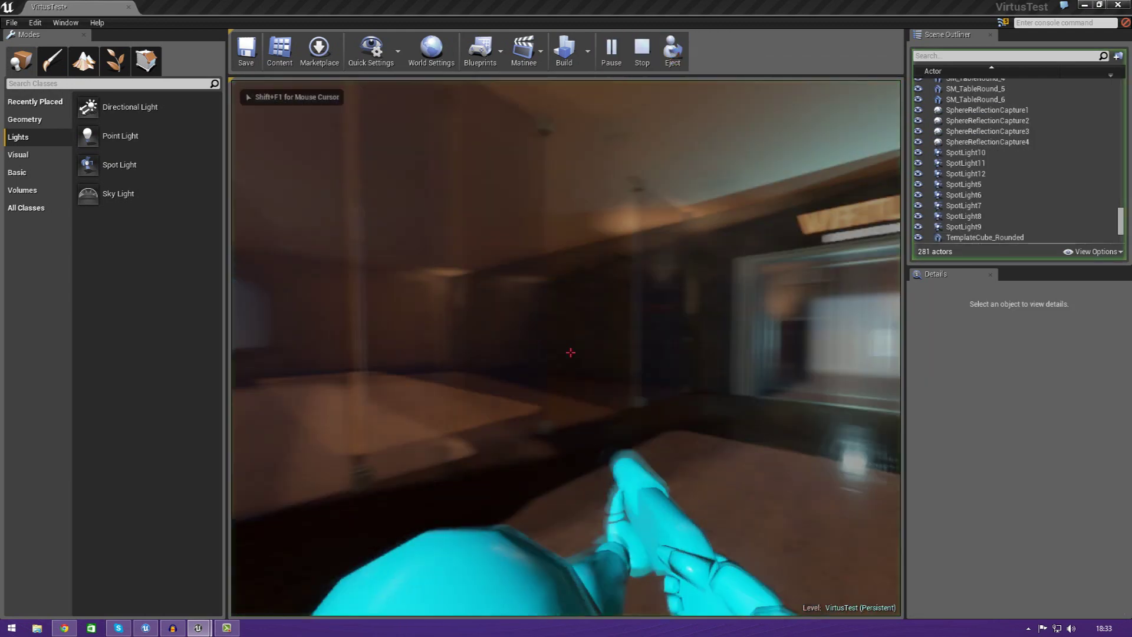
pyautogui.press('w')
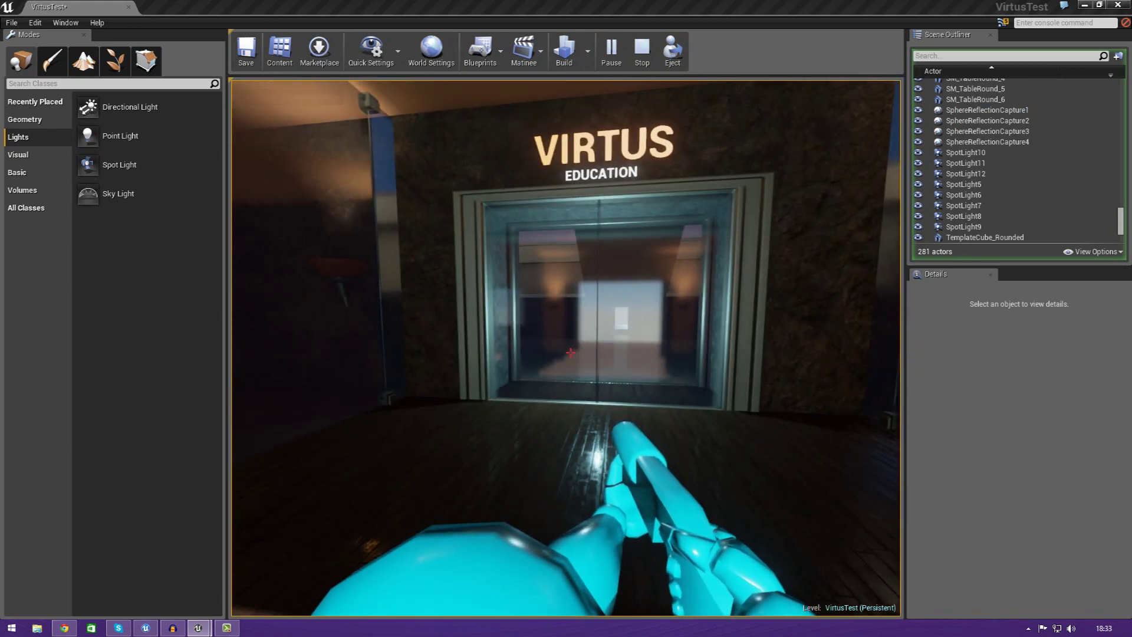
pyautogui.press('w')
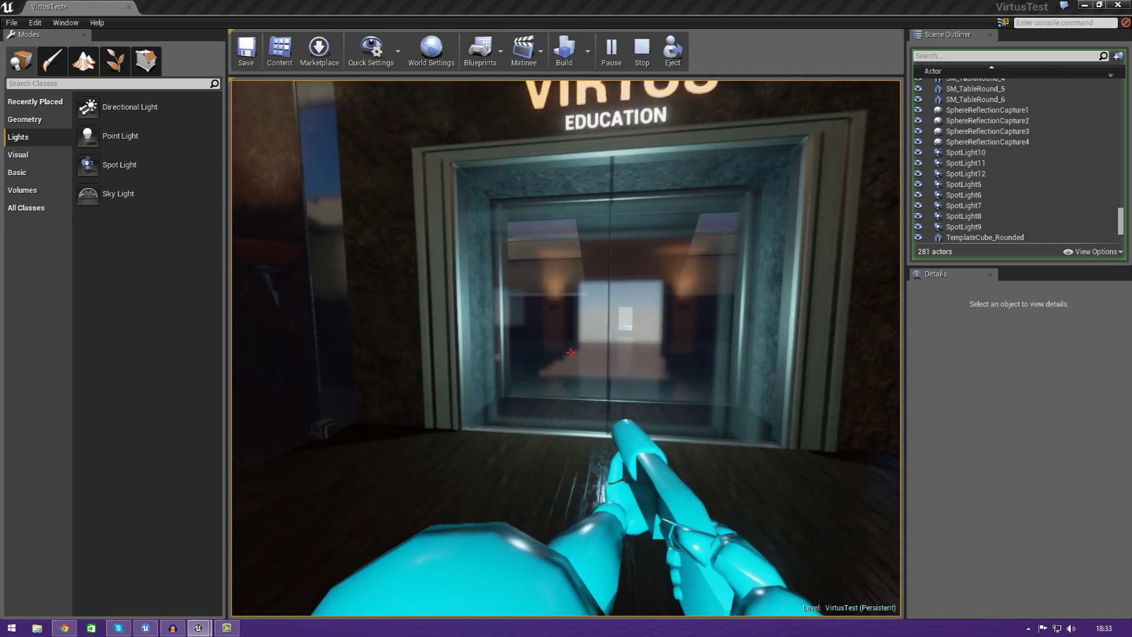
pyautogui.press('w')
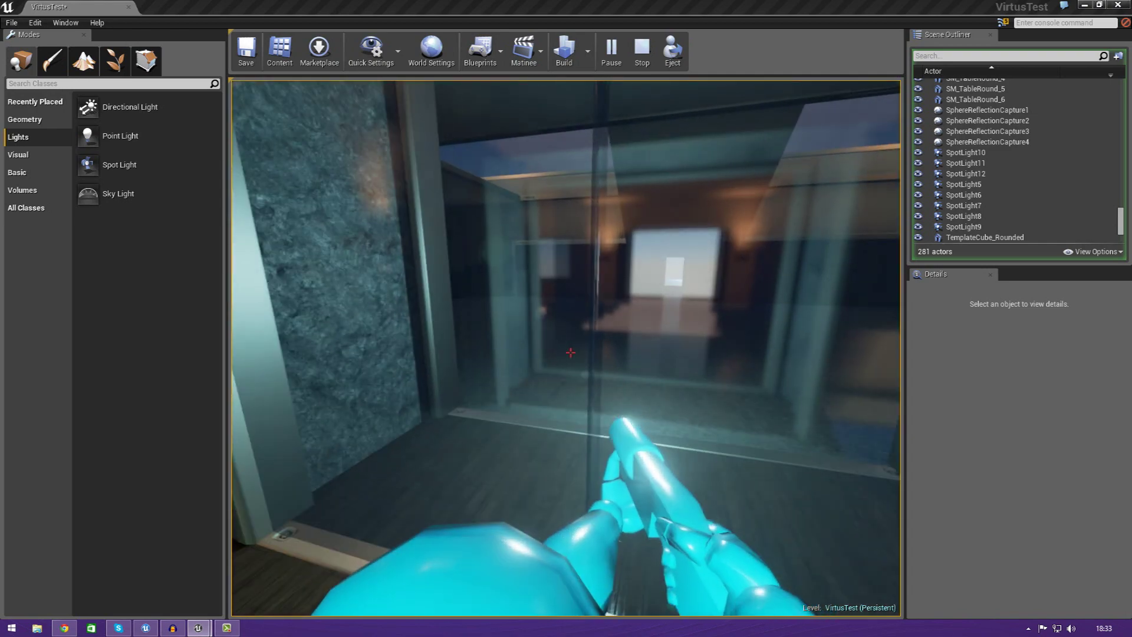
# Test the automatic doors by walking away from and back into the entrance several times, and end the play session
pyautogui.press('s')
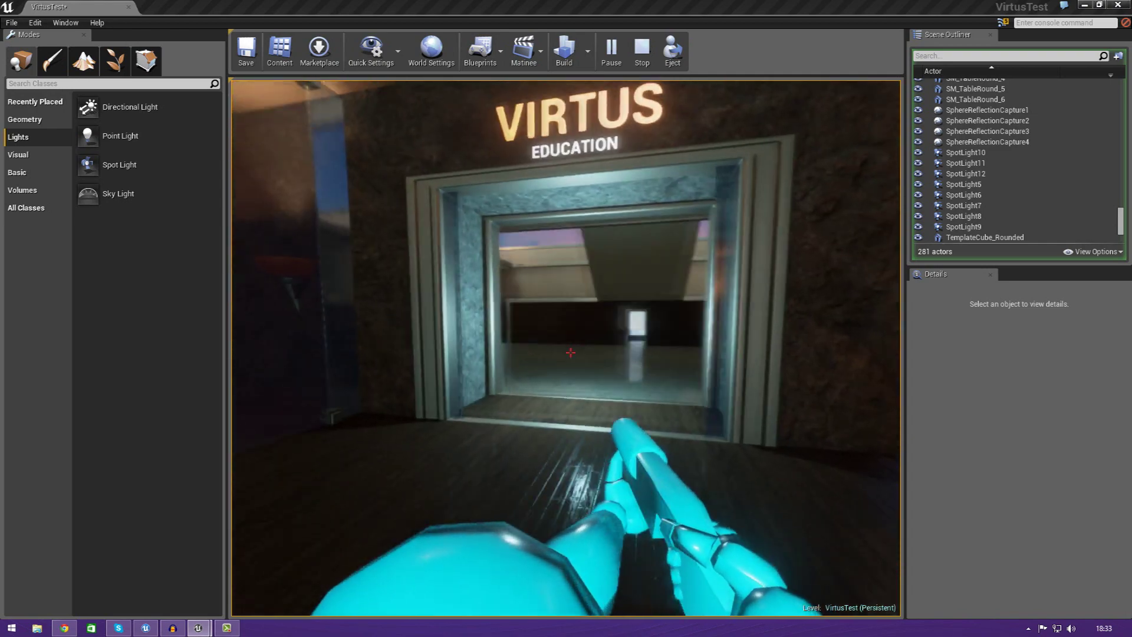
pyautogui.press('w')
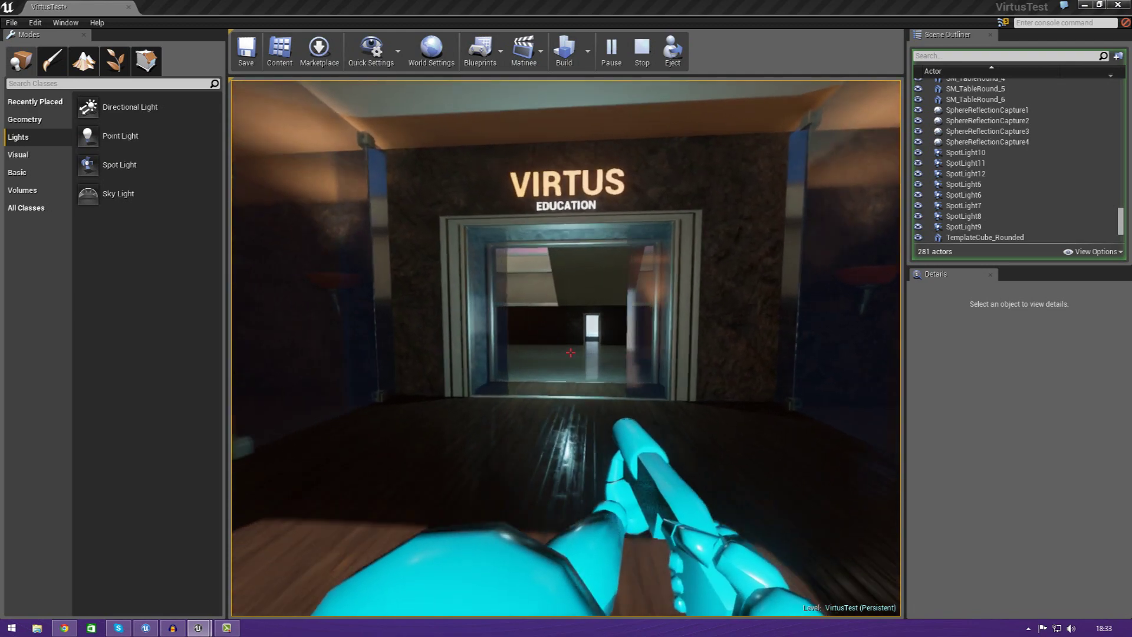
pyautogui.press('w')
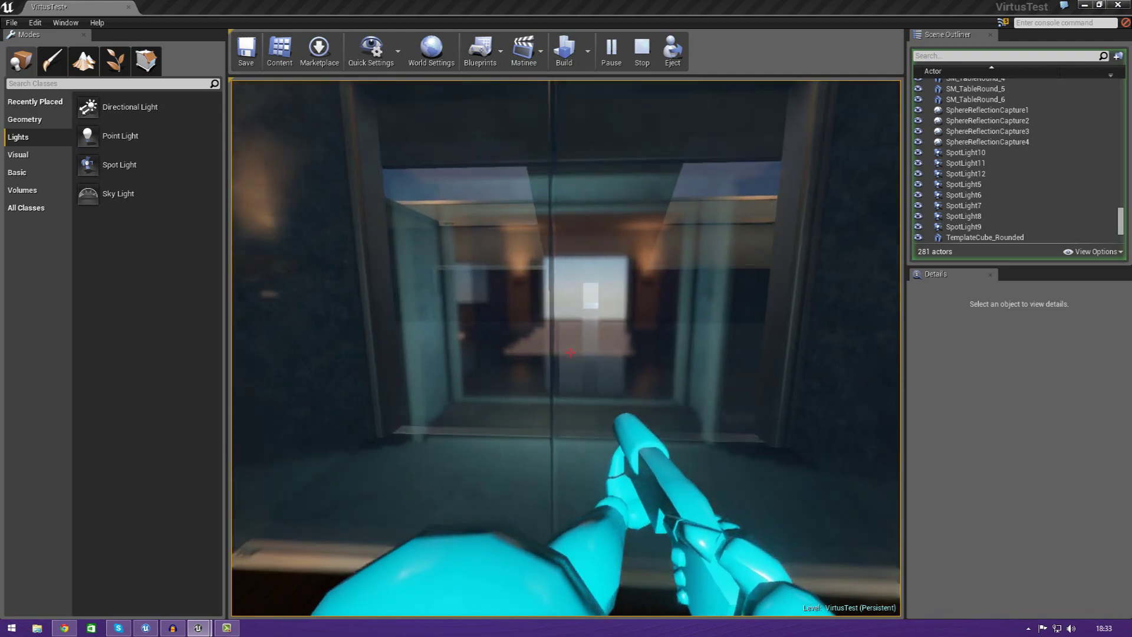
pyautogui.press('w')
pyautogui.press('s')
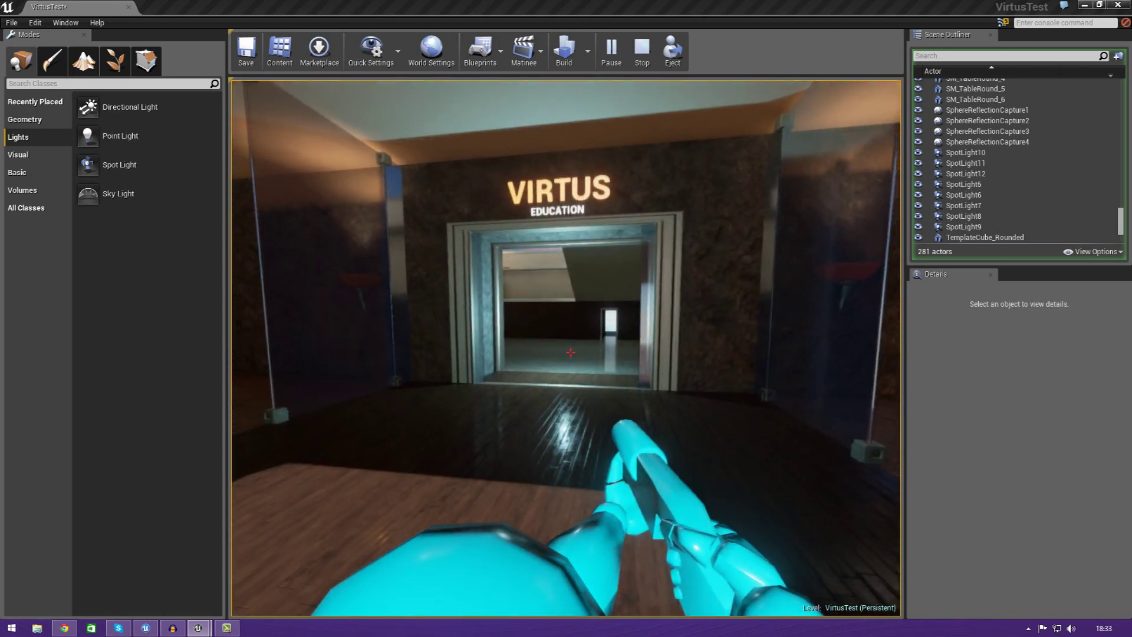
pyautogui.moveTo(570, 352)
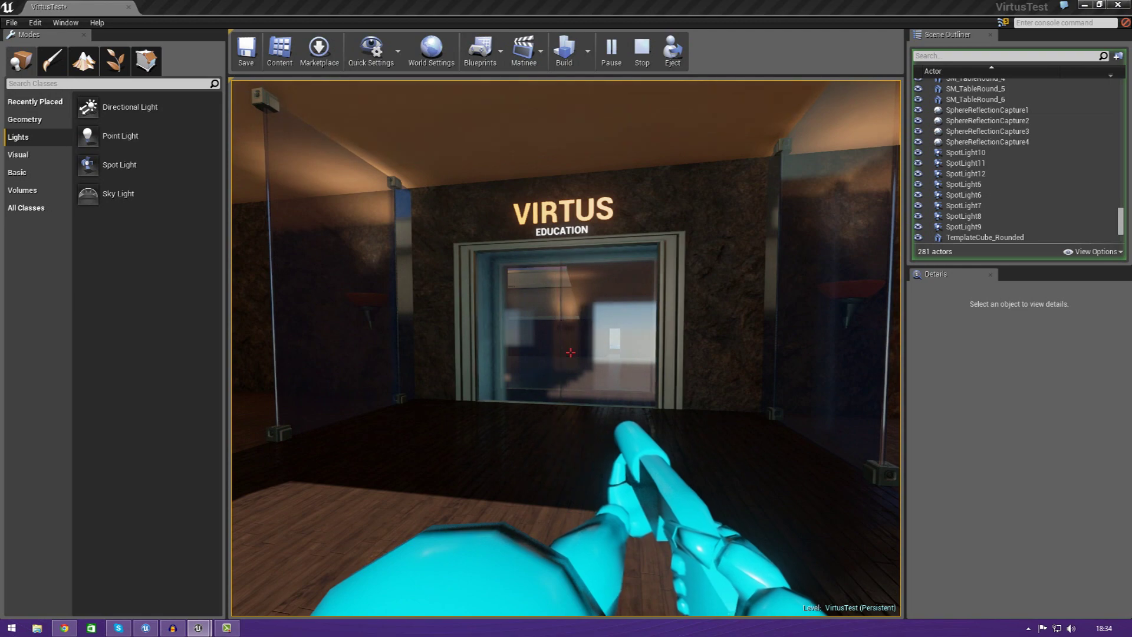
pyautogui.press('w')
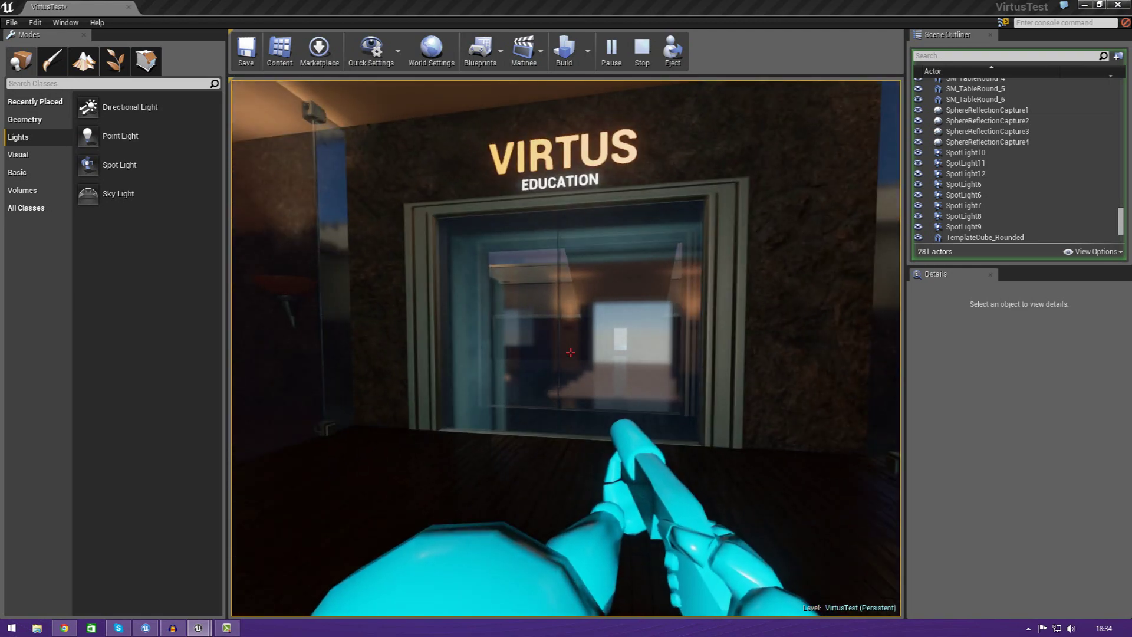
pyautogui.press('w')
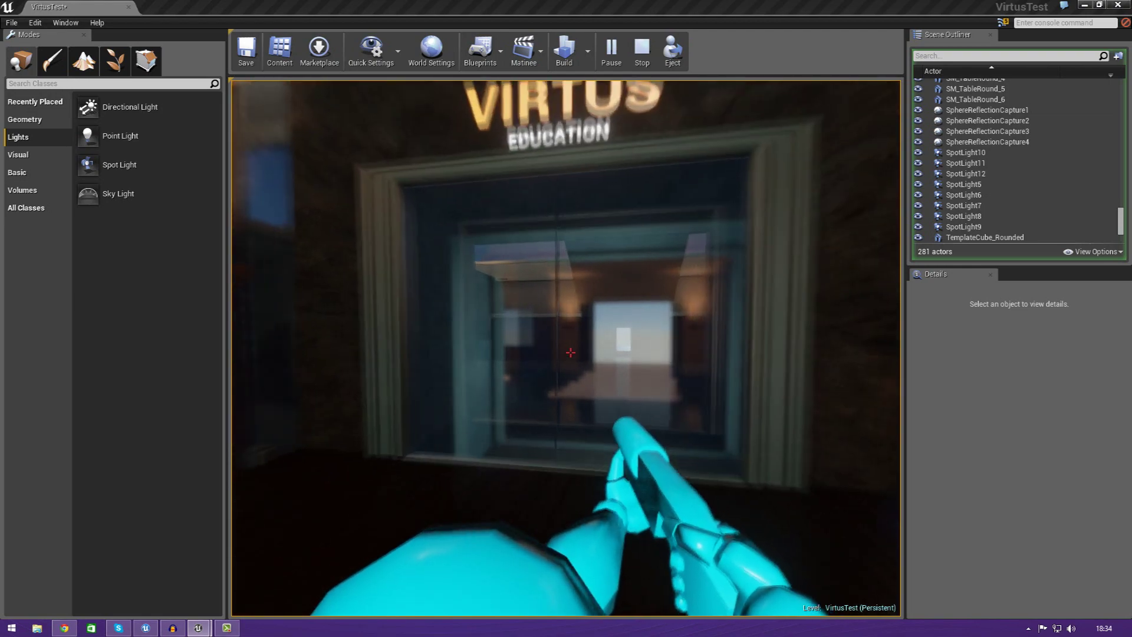
pyautogui.press('Escape')
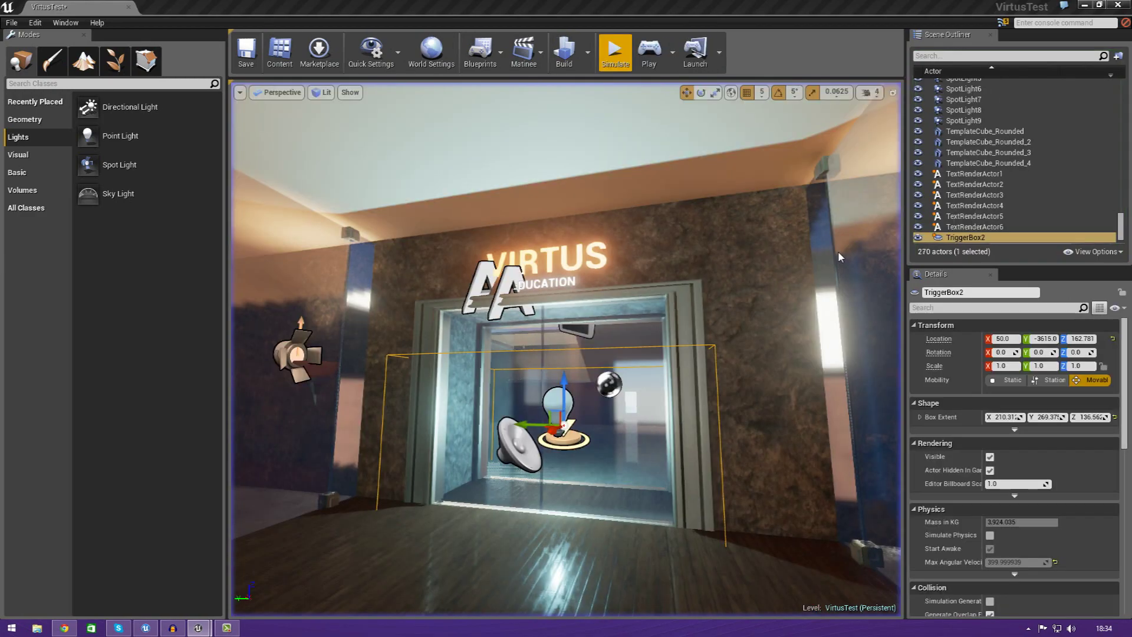
# Open the Level Blueprint, maximize its window and bring the door's node chain into view in the Event Graph
pyautogui.press('w')
pyautogui.moveTo(773, 311); pyautogui.dragTo(731, 259, button='right')
pyautogui.press('s')
pyautogui.moveTo(507, 171); pyautogui.dragTo(483, 180, button='right')
pyautogui.press('d')
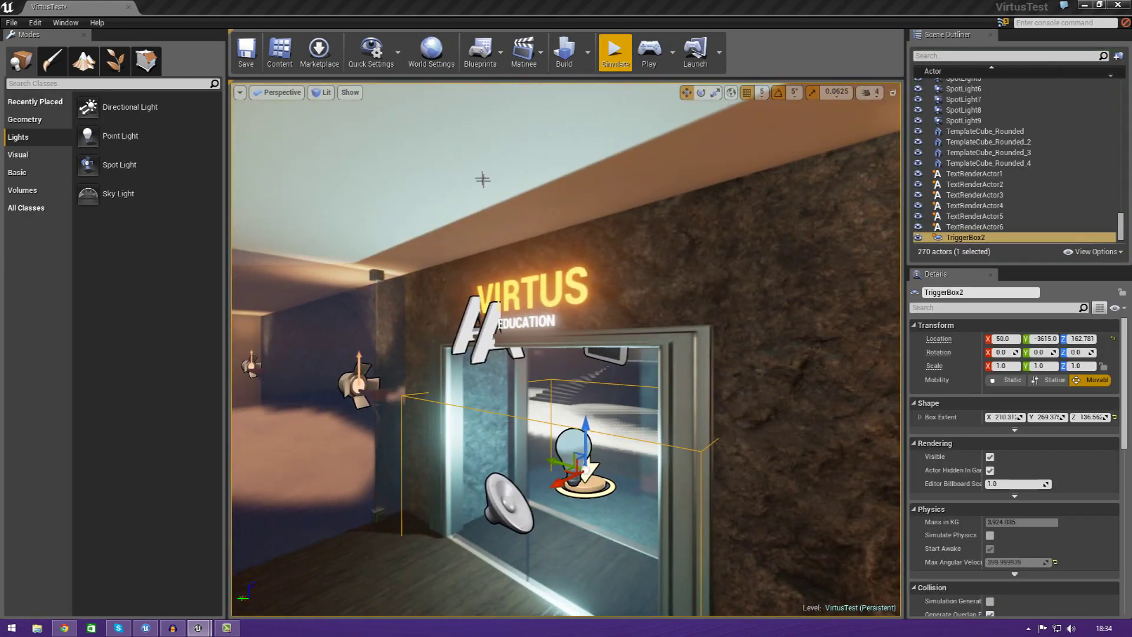
pyautogui.click(482, 54)
pyautogui.click(497, 89)
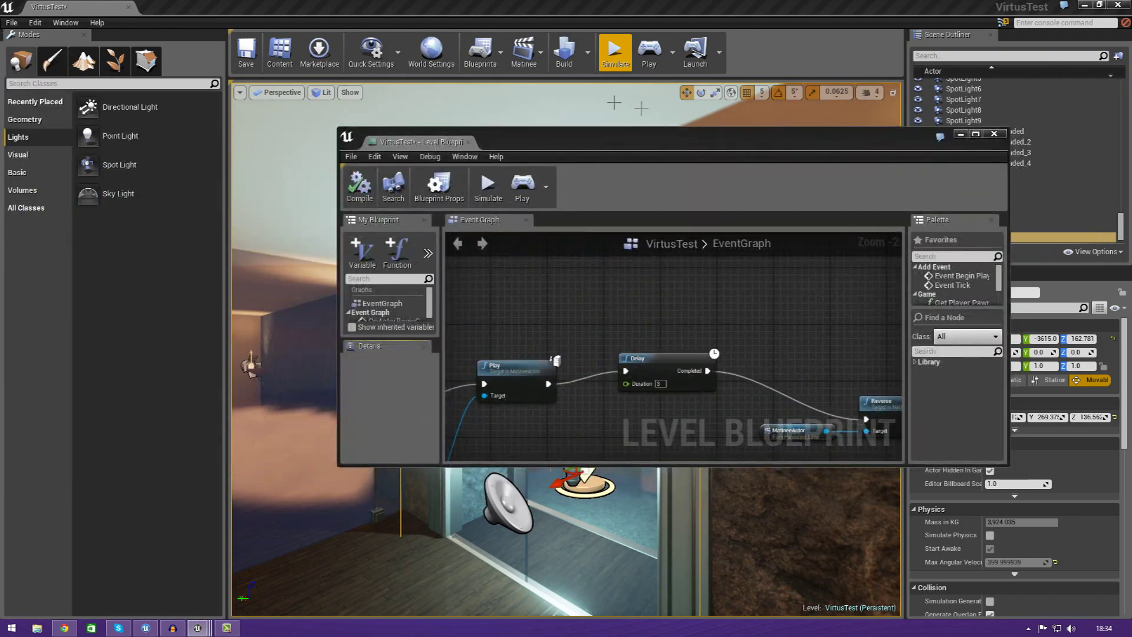
pyautogui.click(480, 52)
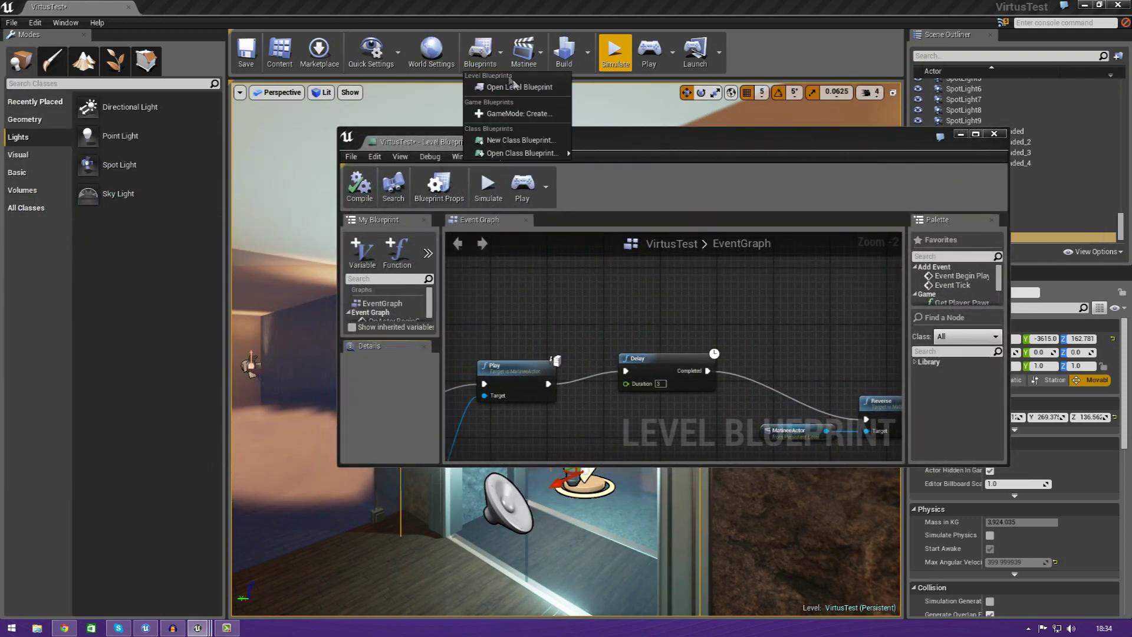
pyautogui.doubleClick(712, 144)
pyautogui.moveTo(576, 361); pyautogui.dragTo(598, 351, button='right')
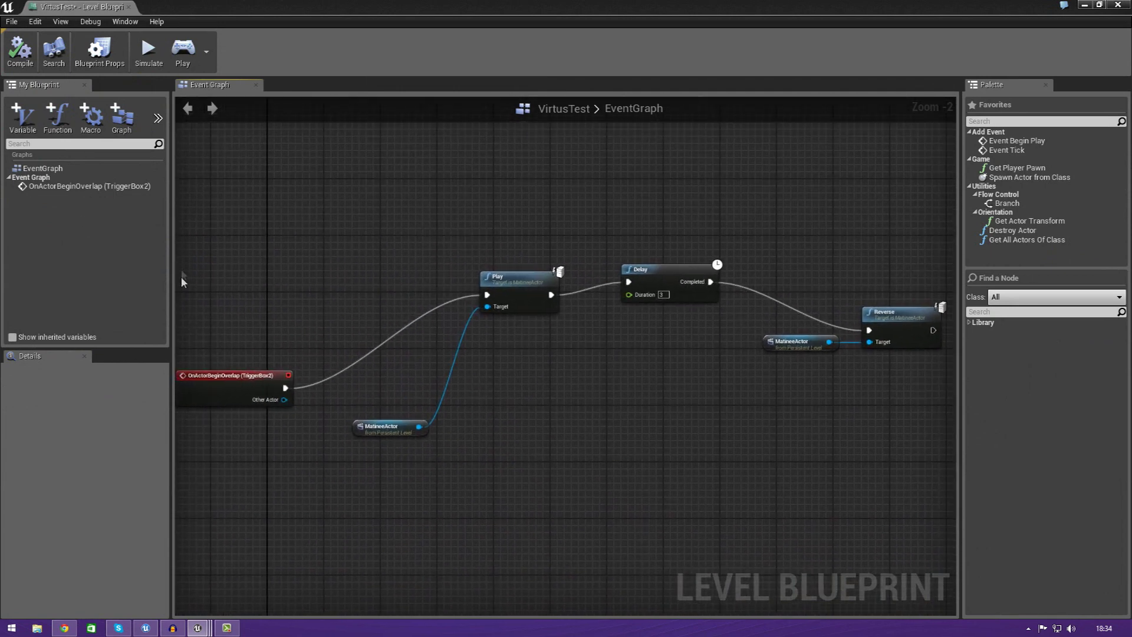
# Examine the OnActorBeginOverlap (TriggerBox2), Play, Delay and Reverse nodes in order along the door's node chain
pyautogui.click(236, 396)
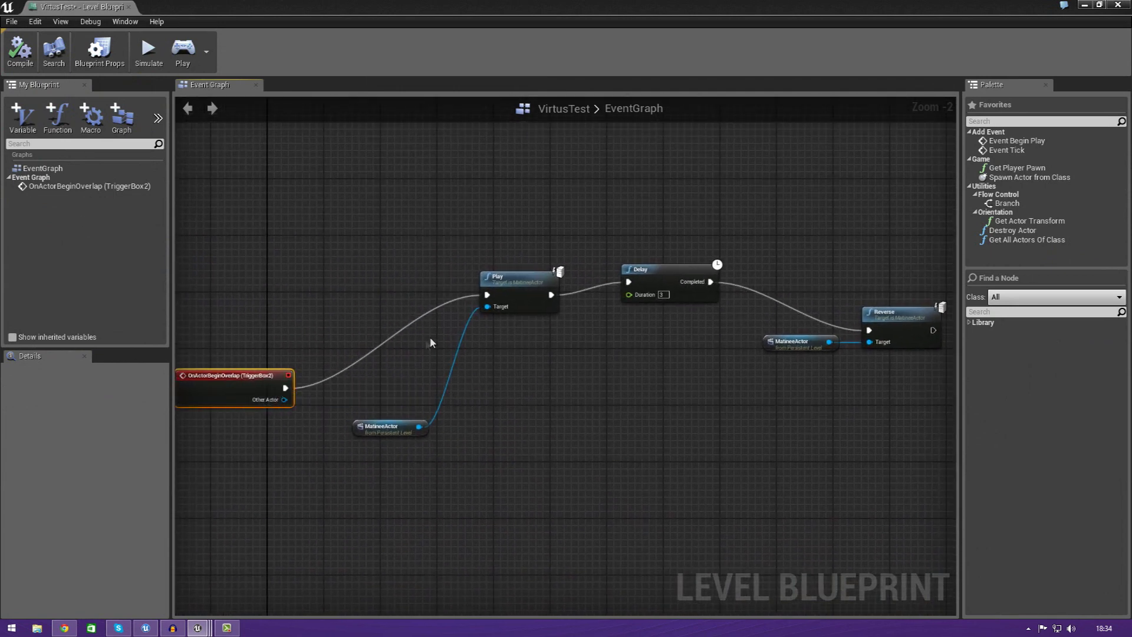
pyautogui.click(525, 304)
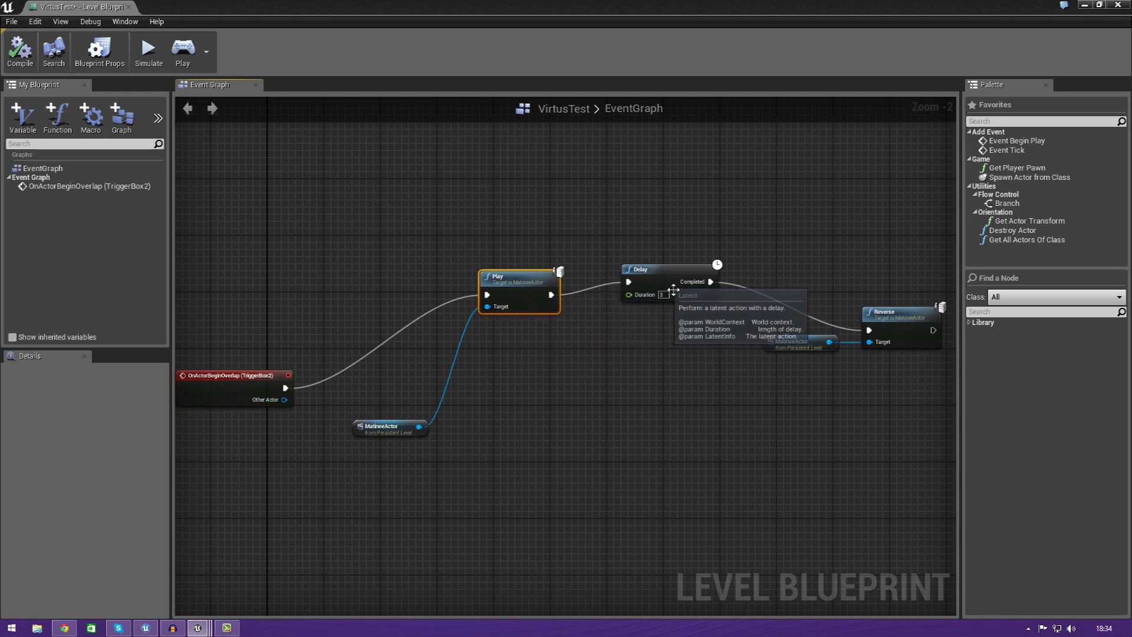
pyautogui.click(678, 264)
pyautogui.moveTo(678, 264); pyautogui.dragTo(454, 317, button='right')
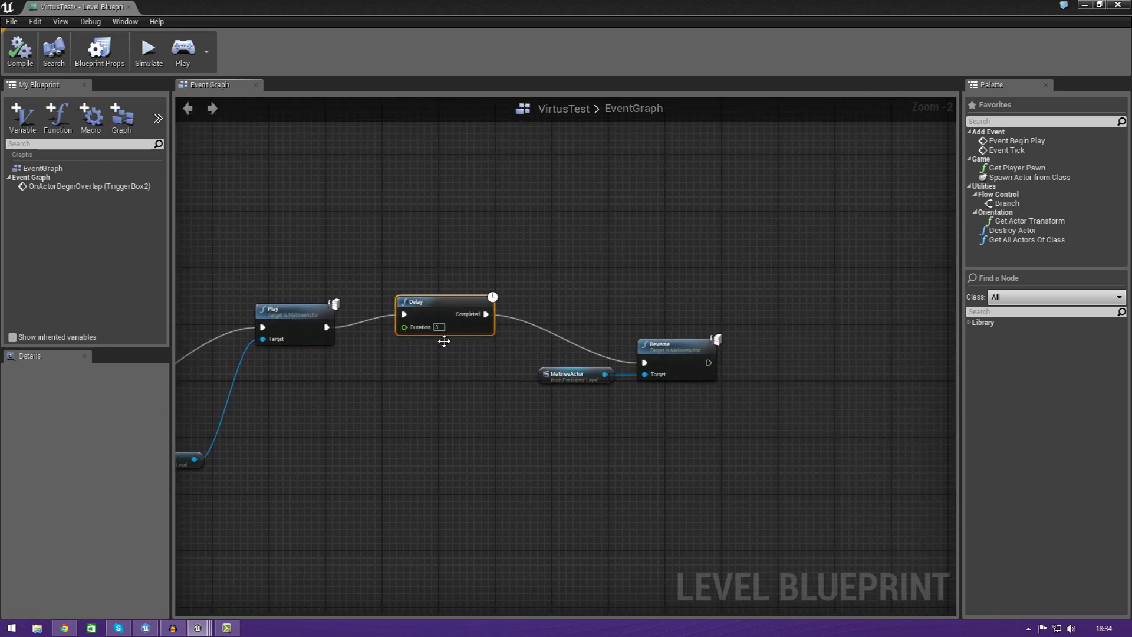
pyautogui.press('Return')
pyautogui.click(661, 346)
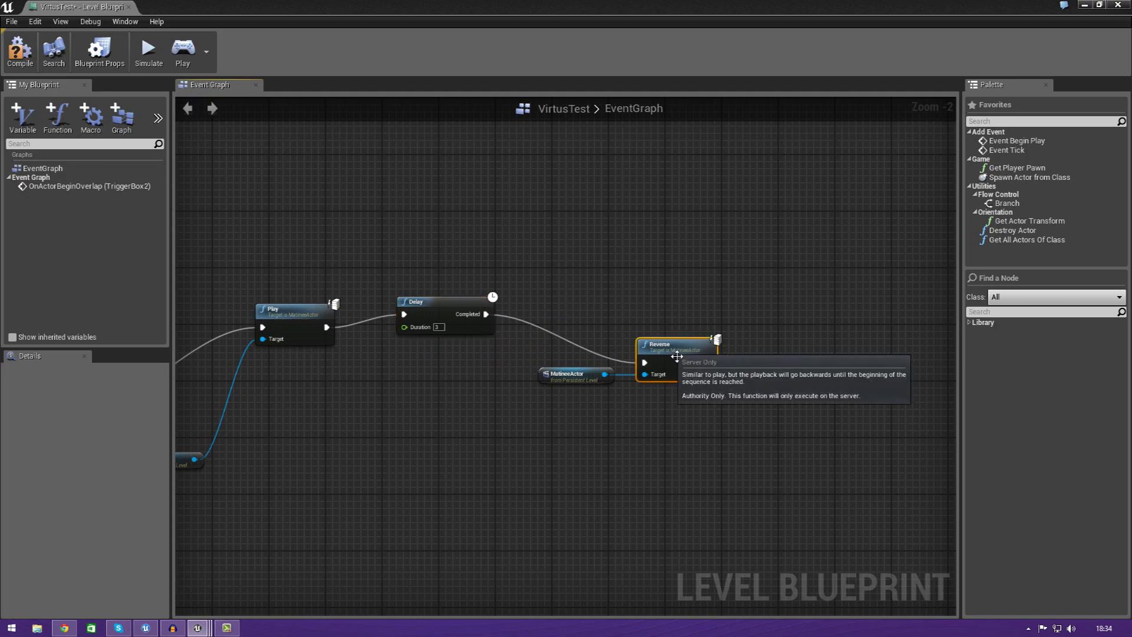
# Check the full door node chain in the Event Graph once more and close the Level Blueprint
pyautogui.moveTo(624, 6); pyautogui.dragTo(586, 390)
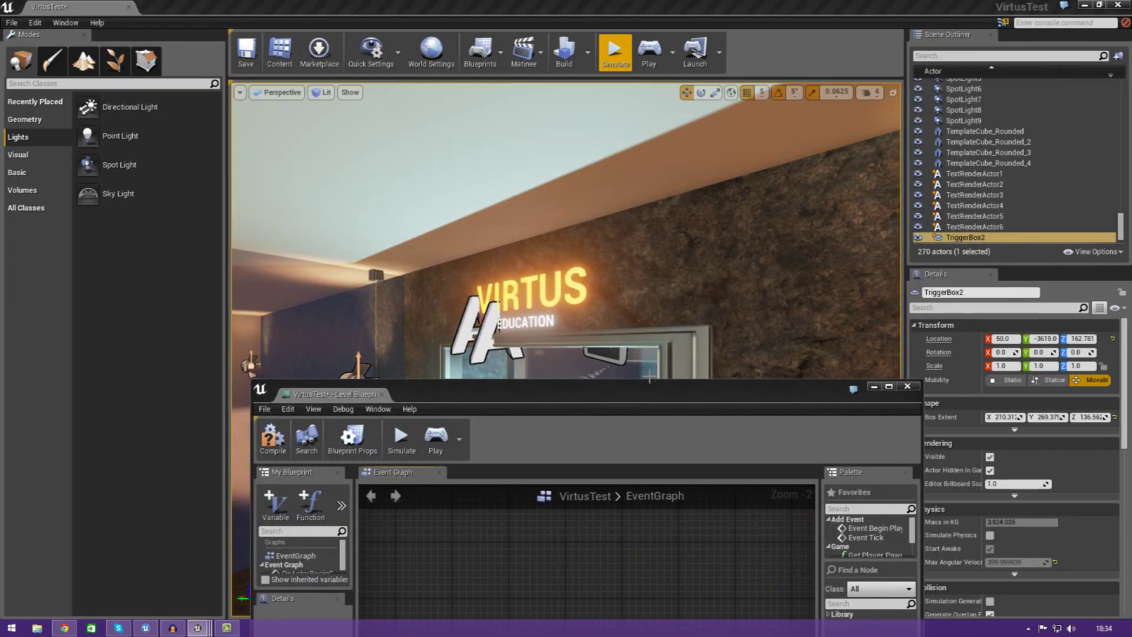
pyautogui.moveTo(808, 391); pyautogui.dragTo(802, 146)
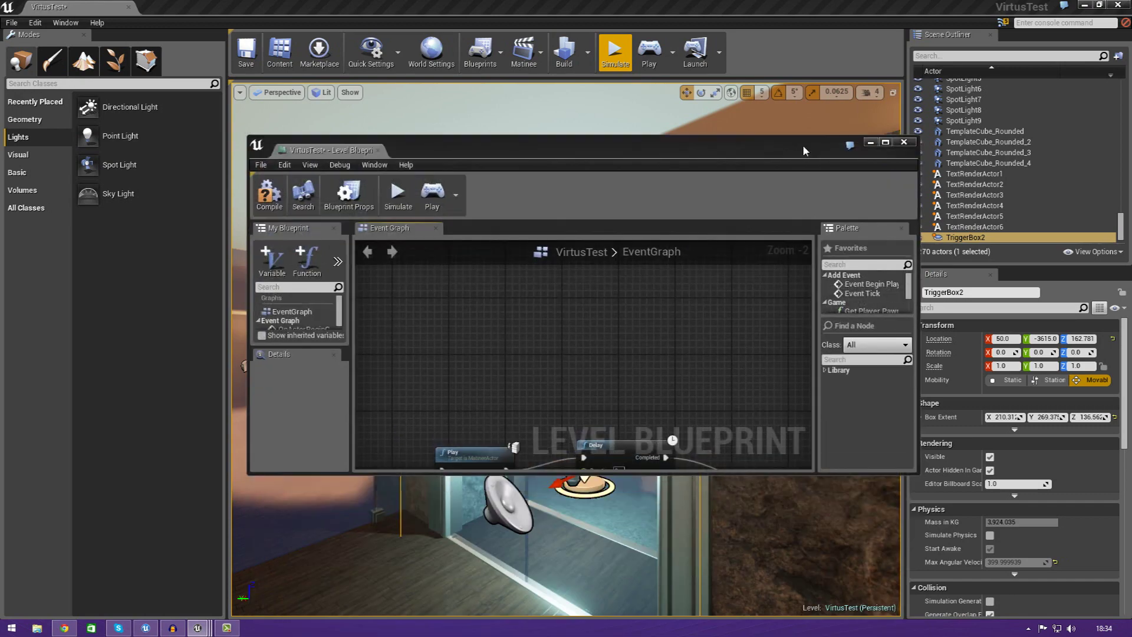
pyautogui.doubleClick(803, 146)
pyautogui.moveTo(588, 307); pyautogui.dragTo(723, 311, button='right')
pyautogui.scroll(-3, 466, 422)
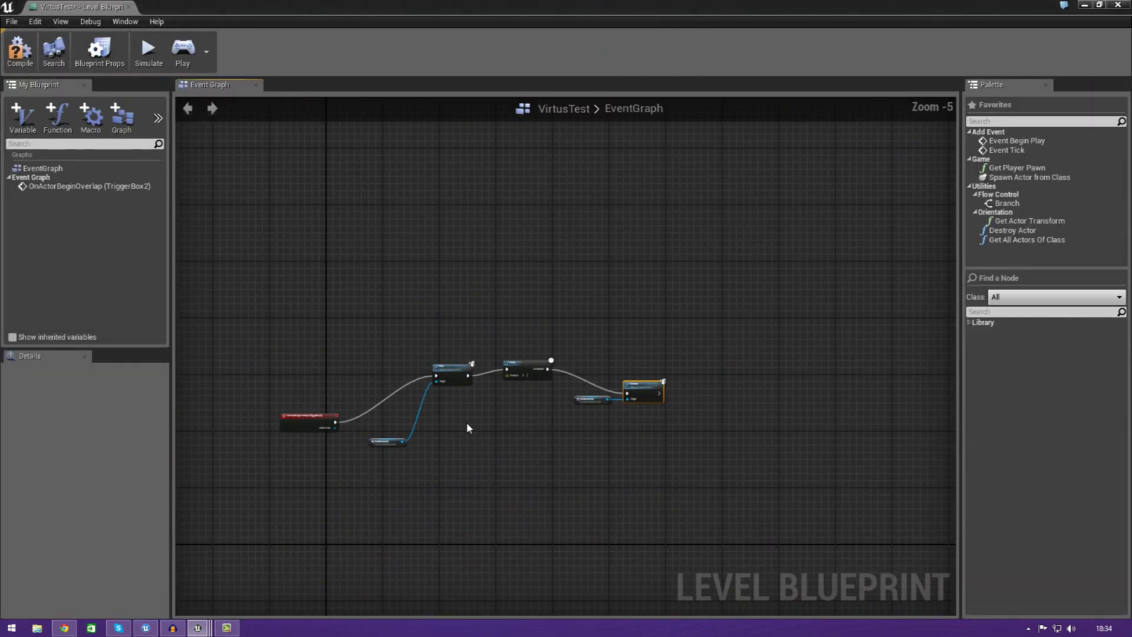
pyautogui.scroll(3, 472, 422)
pyautogui.click(1117, 5)
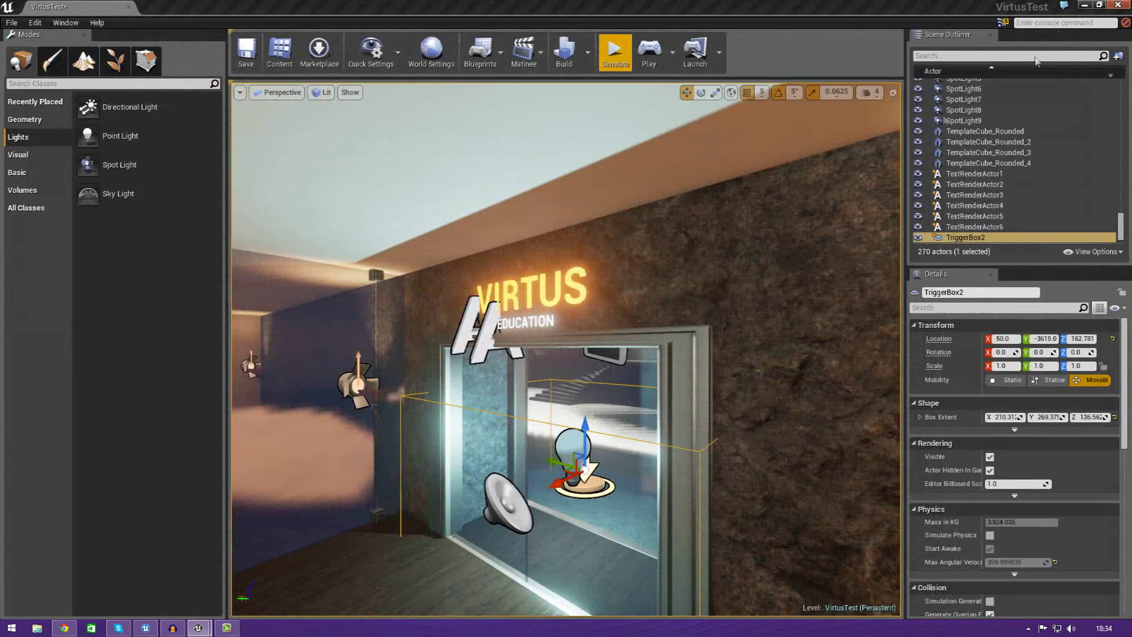
# Inspect the two sliding glass panels of the doorway, SM_GlassWindow_33 and SM_GlassWindow_32, by selecting each in turn
pyautogui.click(614, 367)
pyautogui.press('f')
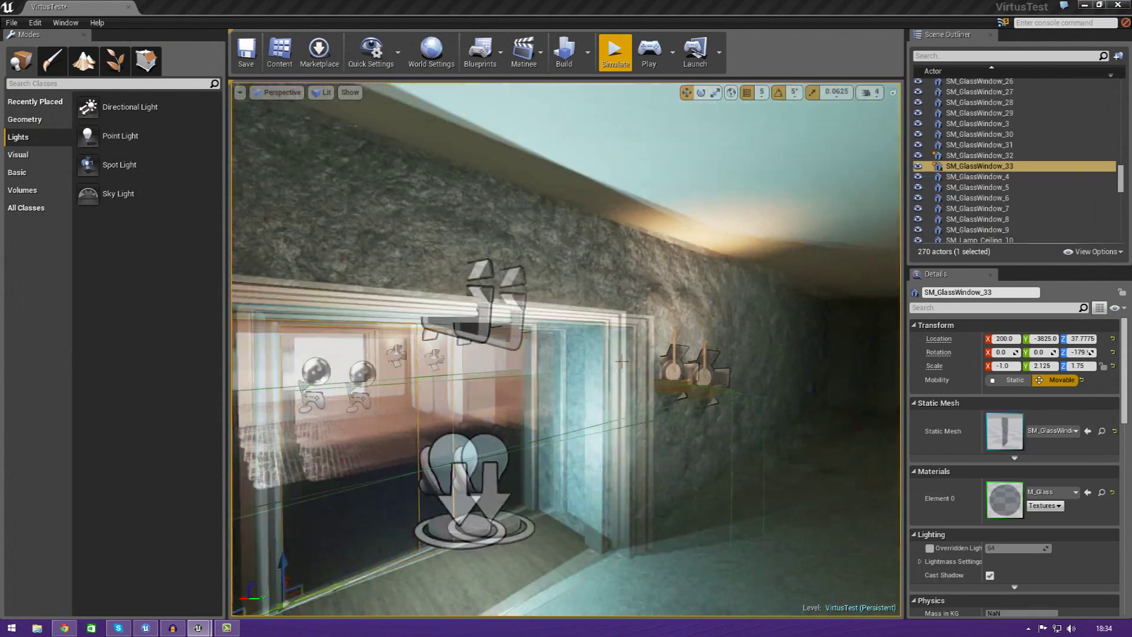
pyautogui.moveTo(622, 361); pyautogui.dragTo(607, 366, button='right')
pyautogui.click(542, 380)
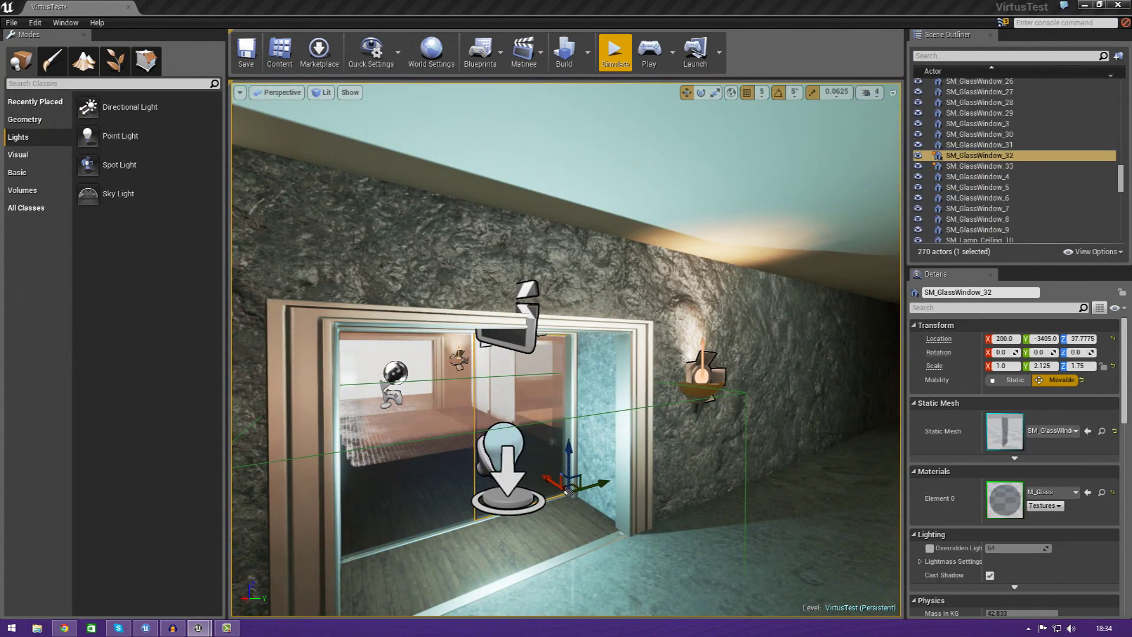
# Open the MatineeActor above the doorway in the Matinee editor, and arrange its window so both the doors and all tracks are visible
pyautogui.click(510, 337)
pyautogui.click(1018, 404)
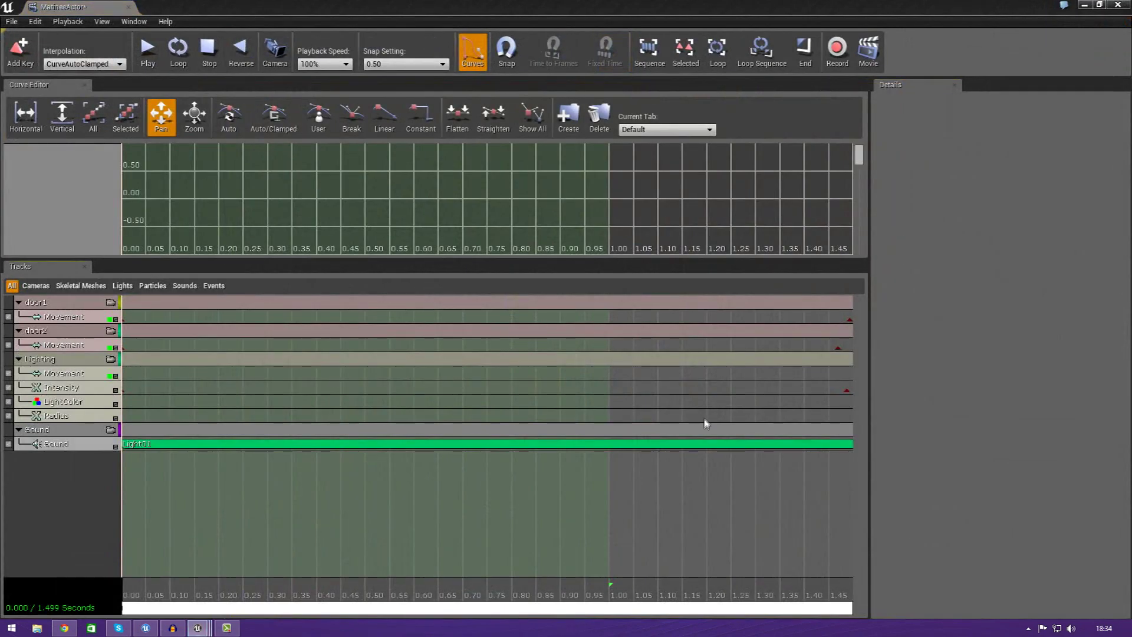
pyautogui.moveTo(594, 4); pyautogui.dragTo(967, 120)
pyautogui.moveTo(525, 266); pyautogui.dragTo(666, 283, button='right')
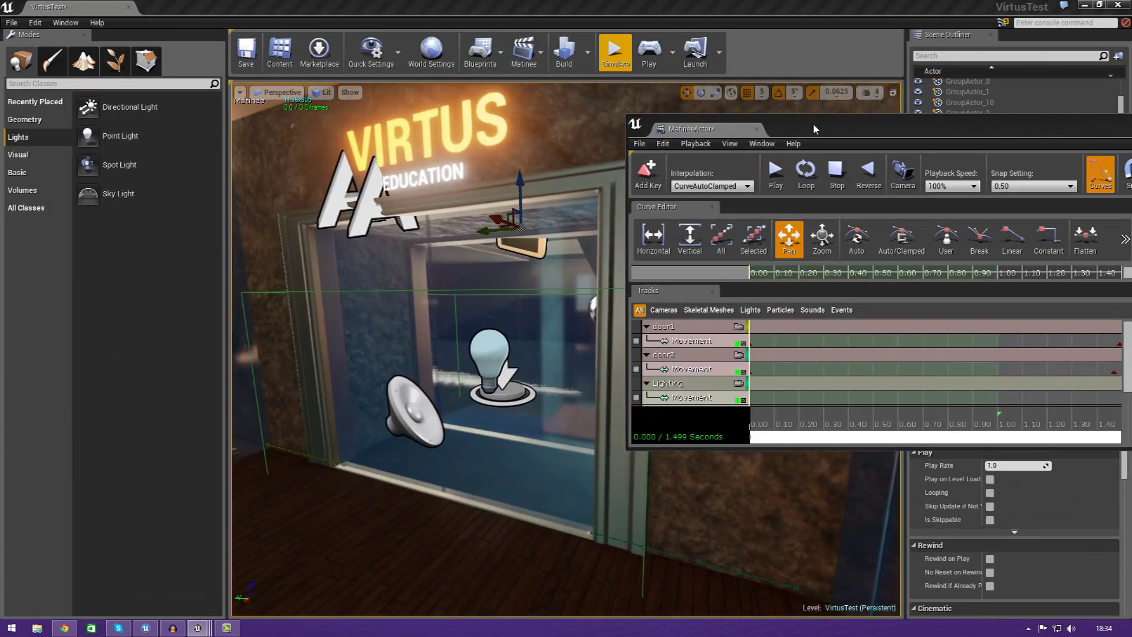
pyautogui.moveTo(813, 126); pyautogui.dragTo(761, 75)
pyautogui.moveTo(847, 435); pyautogui.dragTo(847, 513)
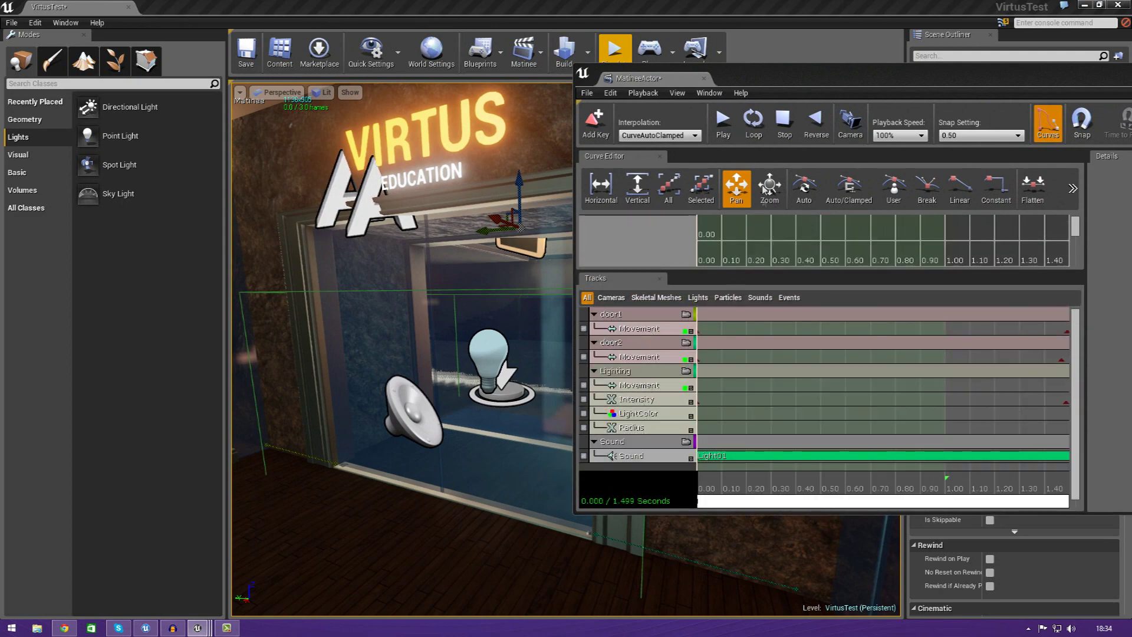
# Preview the door Matinee sequence by playing it forward, and stop the playback
pyautogui.click(721, 135)
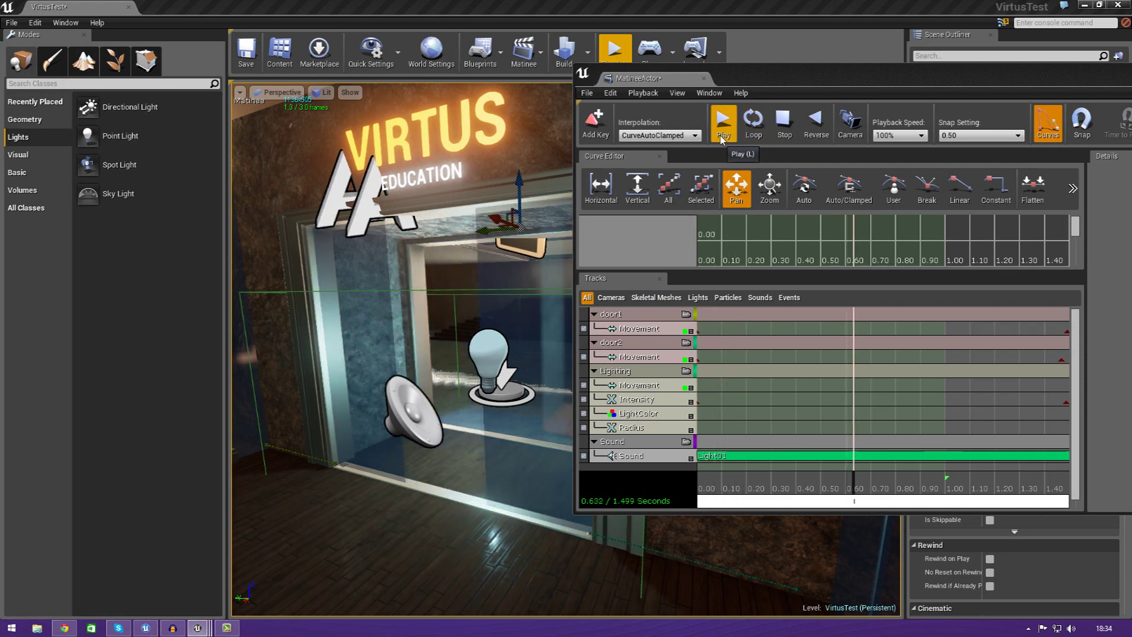
pyautogui.click(784, 125)
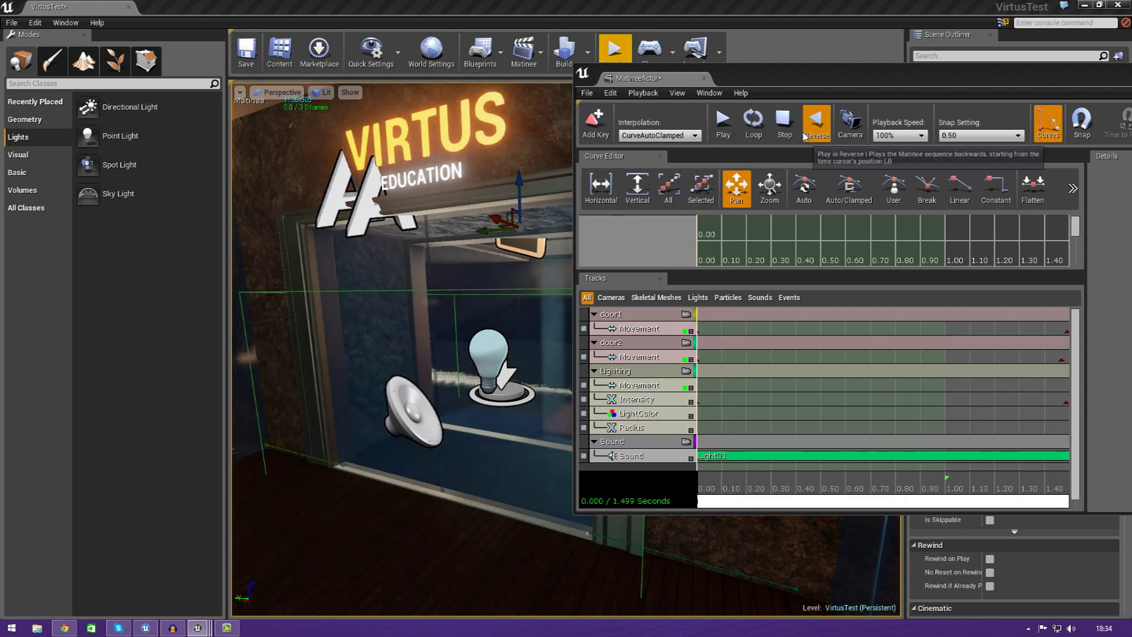
# Play the door Matinee sequence in reverse, view the doorway from further back, and close the Matinee editor
pyautogui.click(806, 137)
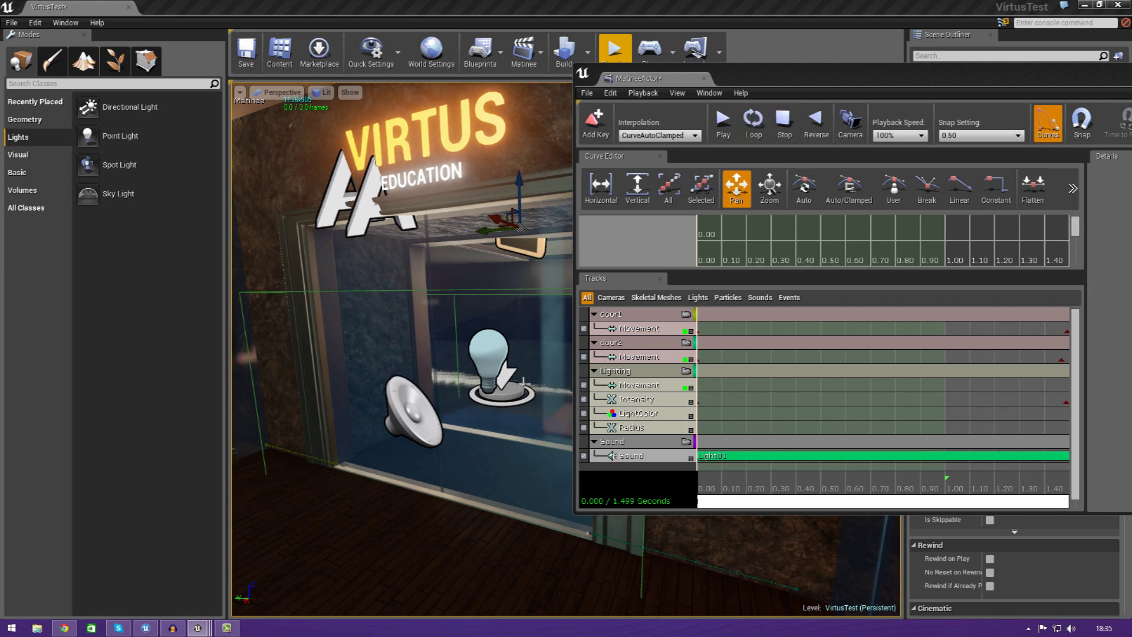
pyautogui.press('s')
pyautogui.moveTo(520, 380); pyautogui.dragTo(407, 348, button='right')
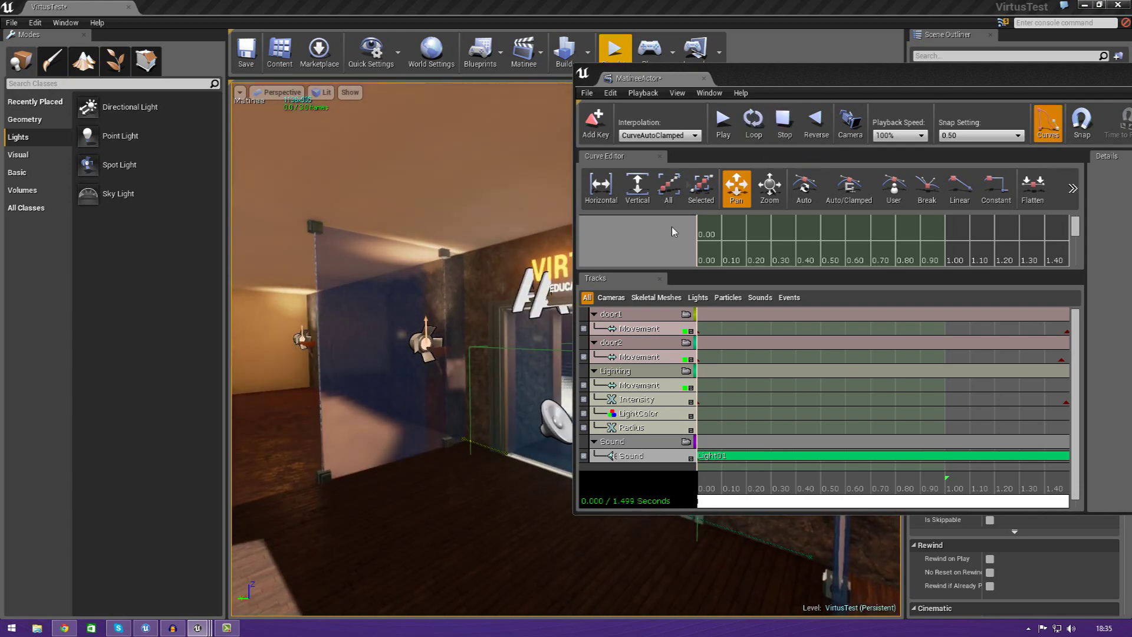
pyautogui.click(704, 79)
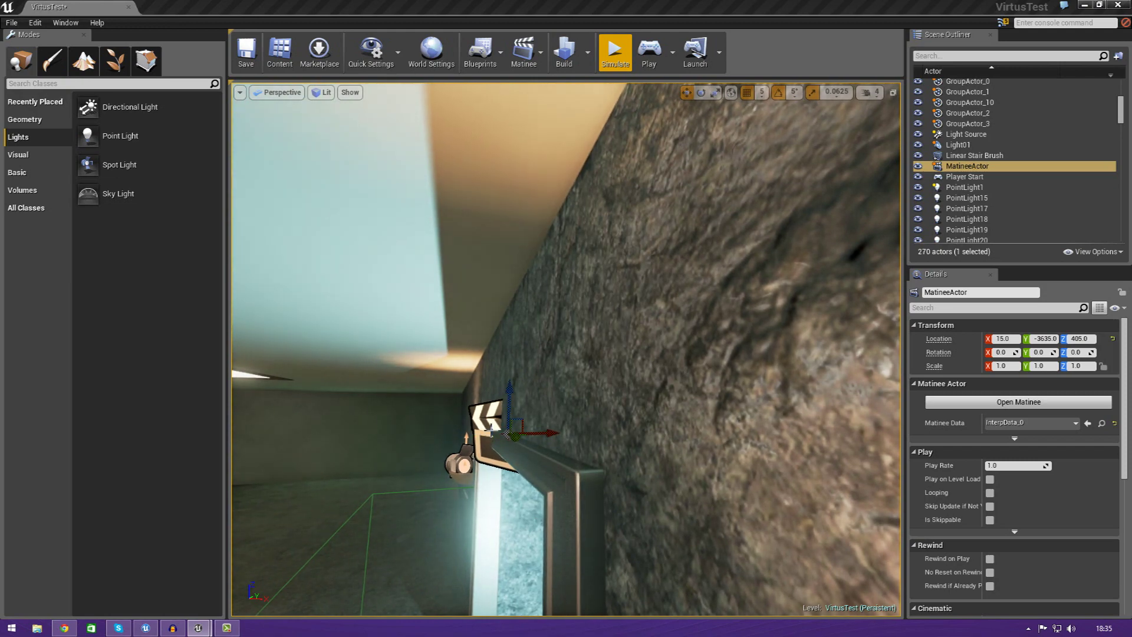
# Delete the MatineeActor above the doorway
pyautogui.press('Delete')
pyautogui.click(633, 326)
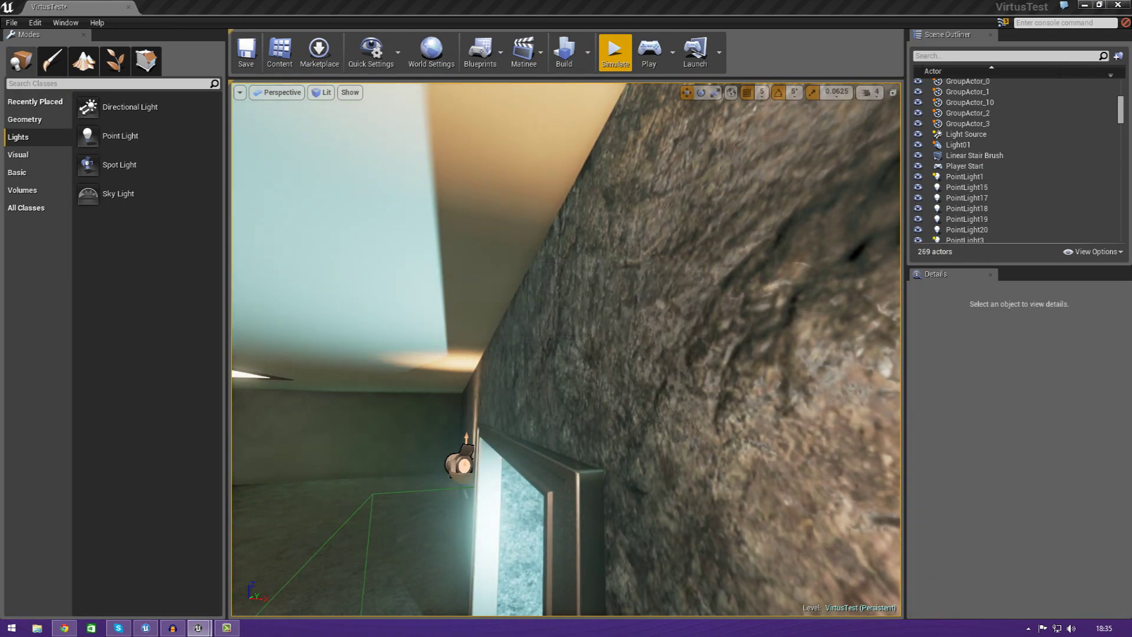
# Delete the doorway's trigger volume, TriggerBox2, confirming its removal despite the level blueprint reference
pyautogui.click(459, 425)
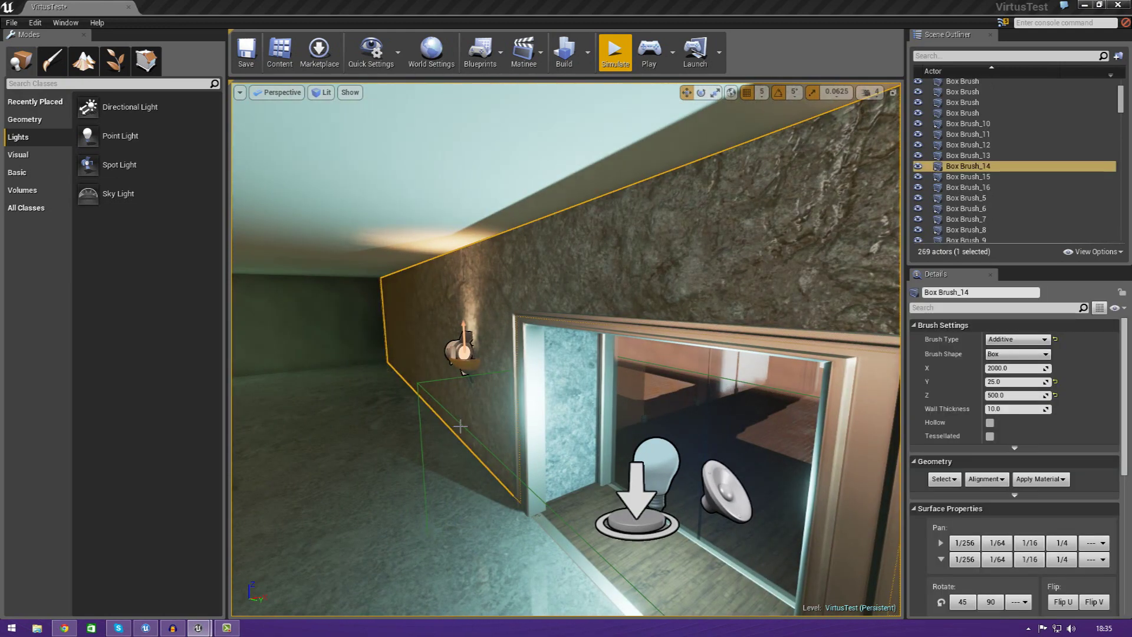
pyautogui.click(462, 425)
pyautogui.click(460, 420)
pyautogui.press('w')
pyautogui.moveTo(458, 418); pyautogui.dragTo(494, 507, button='right')
pyautogui.click(511, 513)
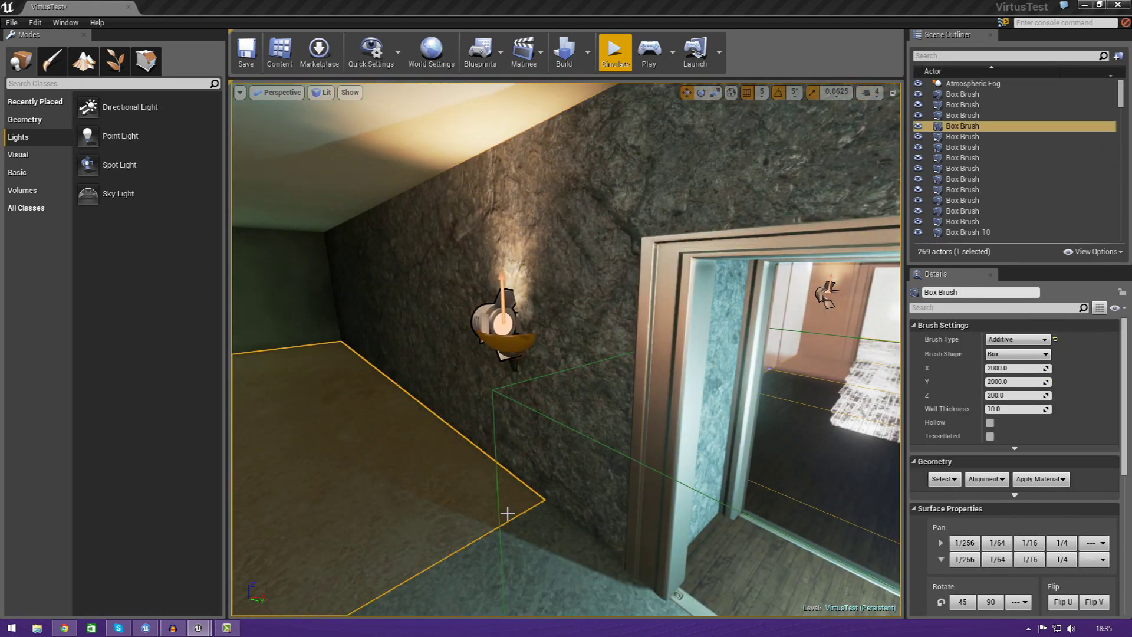
pyautogui.click(505, 461)
pyautogui.click(505, 460)
pyautogui.click(506, 460)
pyautogui.scroll(2, 504, 457)
pyautogui.press('f')
pyautogui.press('Delete')
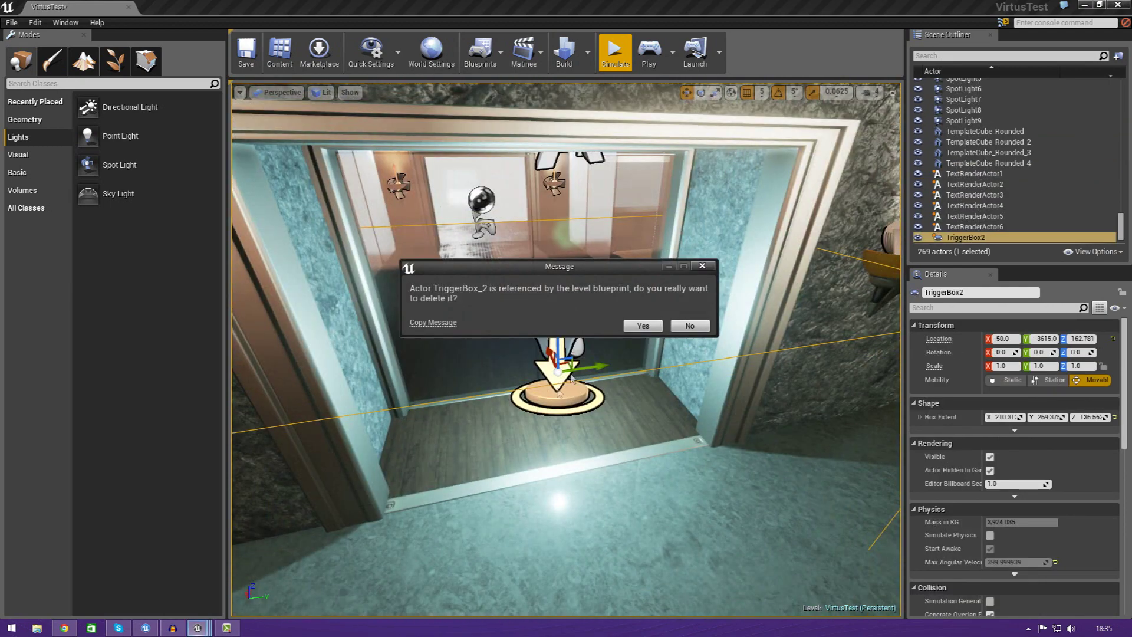
pyautogui.click(628, 327)
# Delete the doorway's point light, its Light01 sound actor and both sliding glass panels
pyautogui.click(551, 328)
pyautogui.press('Delete')
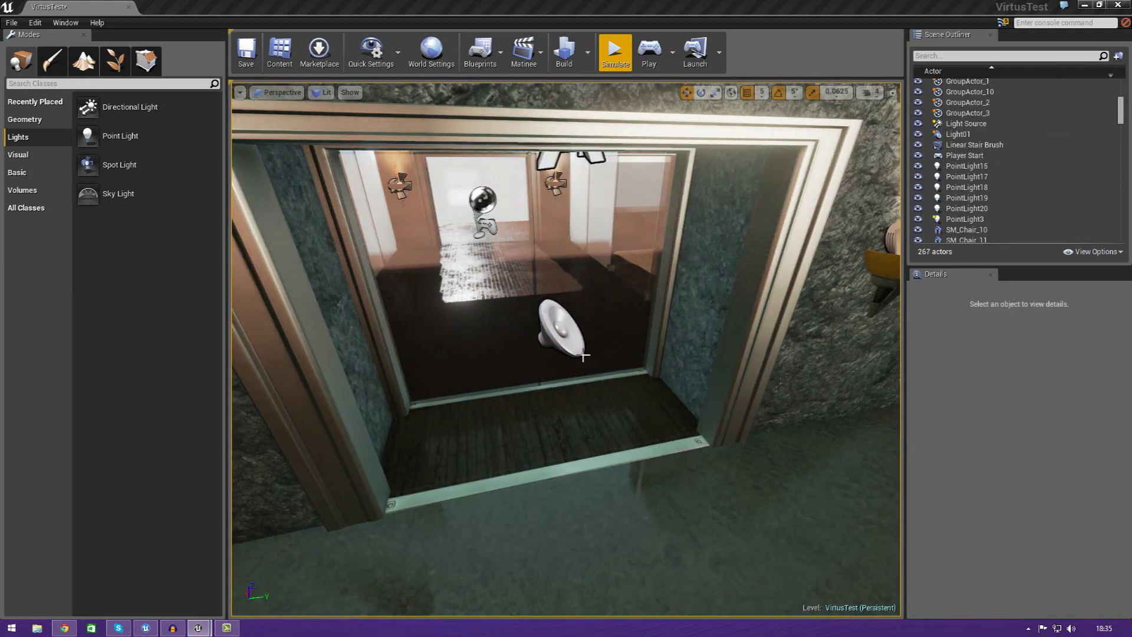
pyautogui.click(579, 341)
pyautogui.keyDown('alt'); pyautogui.moveTo(579, 341); pyautogui.dragTo(407, 366); pyautogui.keyUp('alt')
pyautogui.press('Delete')
pyautogui.click(594, 345)
pyautogui.press('Delete')
# Place an SM_GlassWindow mesh from the Props folder at the lower corner of the empty doorway, and close the Content Browser
pyautogui.moveTo(594, 345); pyautogui.dragTo(697, 330, button='right')
pyautogui.press('w')
pyautogui.press('s')
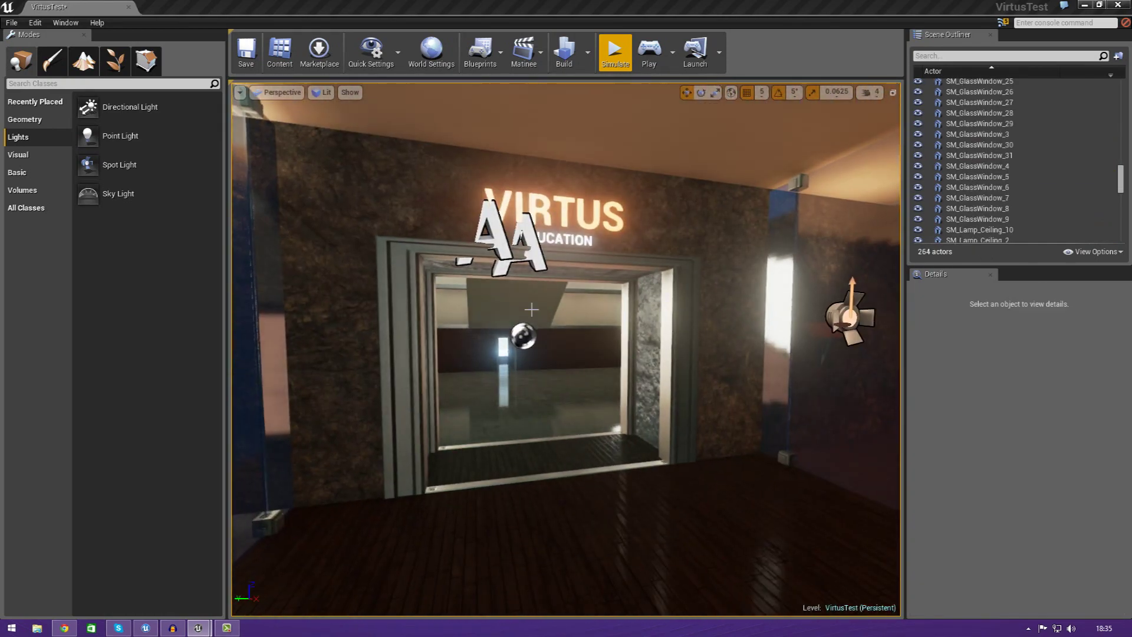
pyautogui.moveTo(0, 118); pyautogui.dragTo(839, 119)
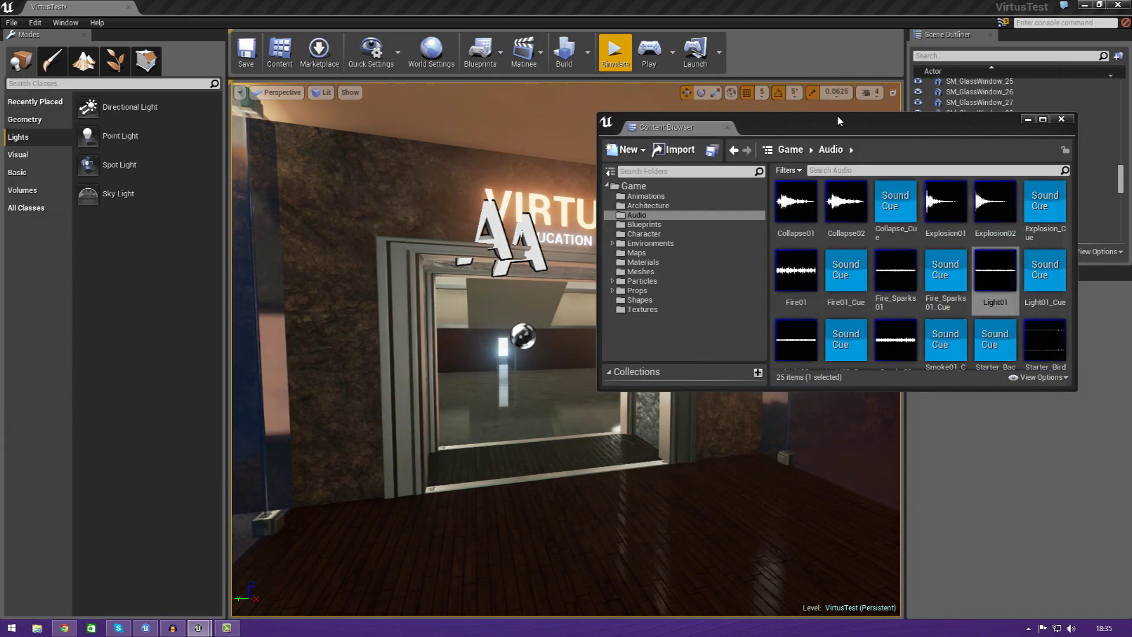
pyautogui.click(640, 291)
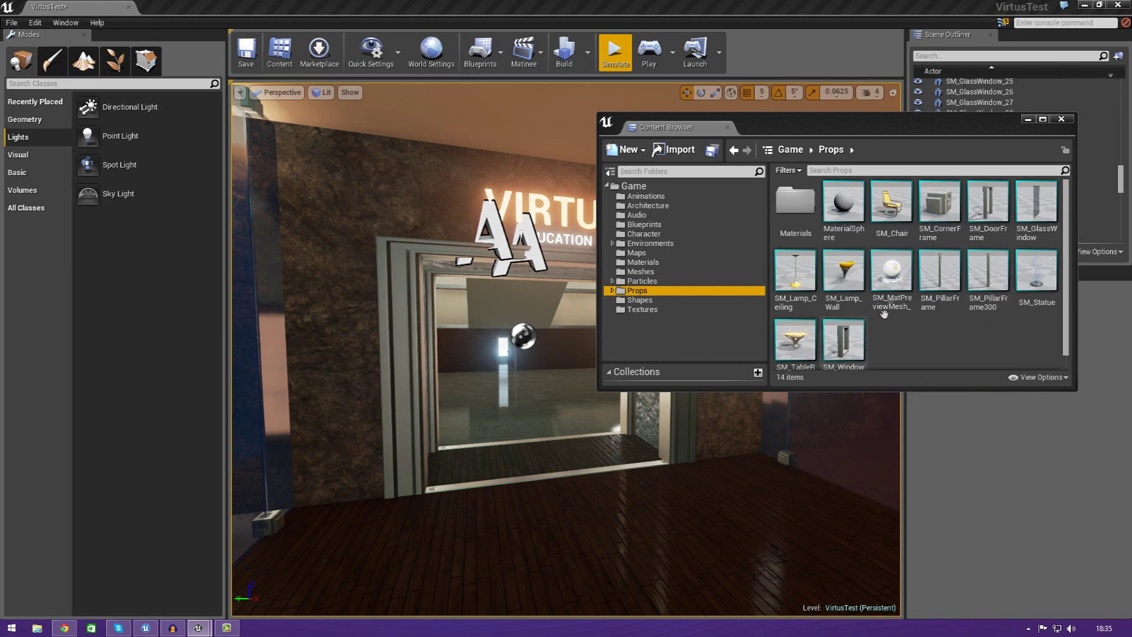
pyautogui.moveTo(1037, 203); pyautogui.dragTo(432, 494)
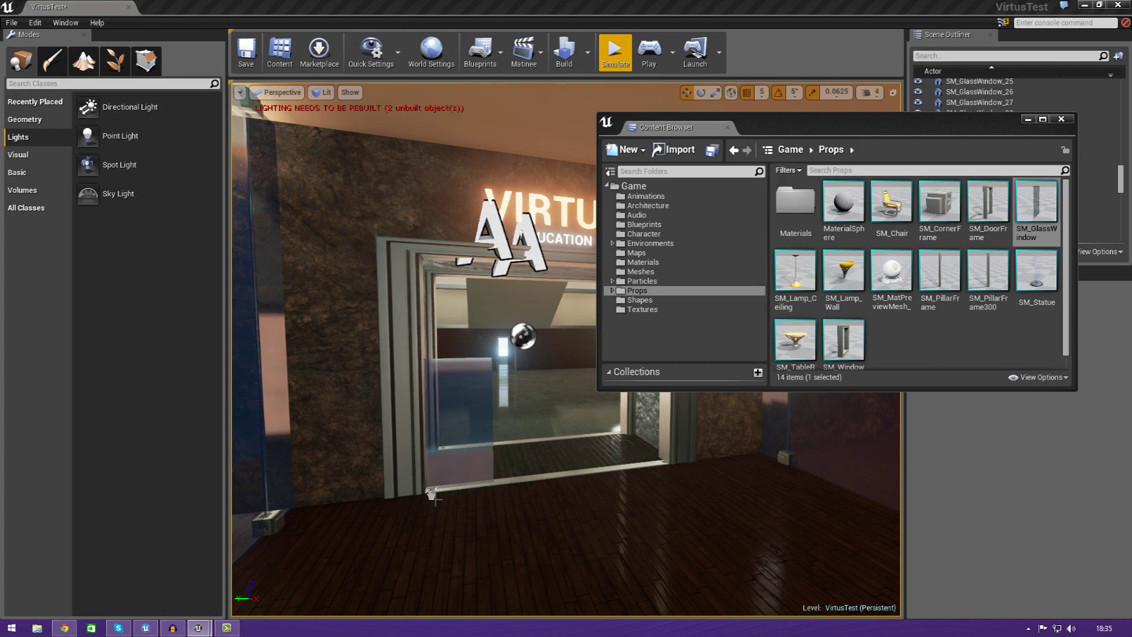
pyautogui.click(728, 128)
pyautogui.moveTo(540, 404)
pyautogui.mouseDown()
pyautogui.moveTo(530, 354)
pyautogui.moveTo(540, 404)
pyautogui.mouseUp()
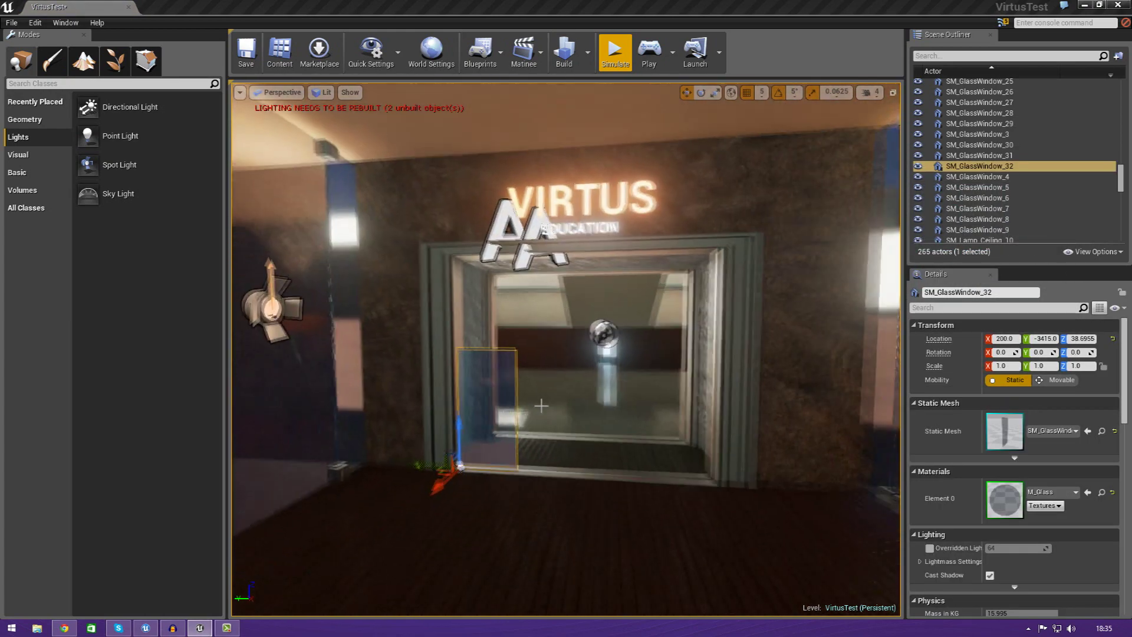
# Scale the new glass panel to fill the doorway opening, with a Y scale of 4.25 and a Z scale of 1.75
pyautogui.click(714, 92)
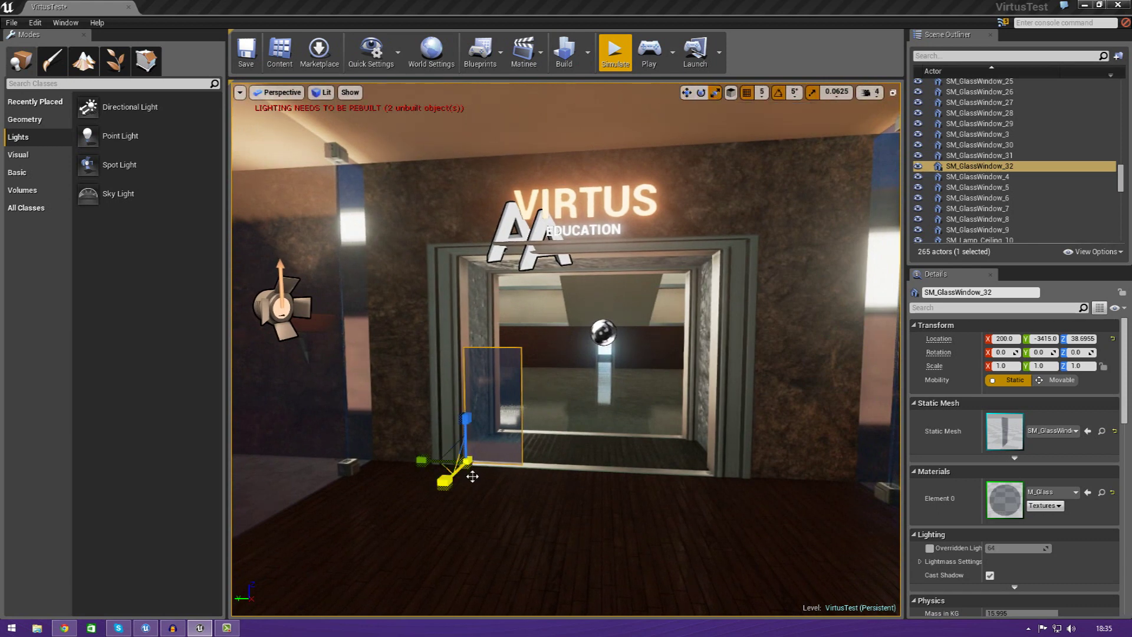
pyautogui.moveTo(436, 469); pyautogui.dragTo(630, 469)
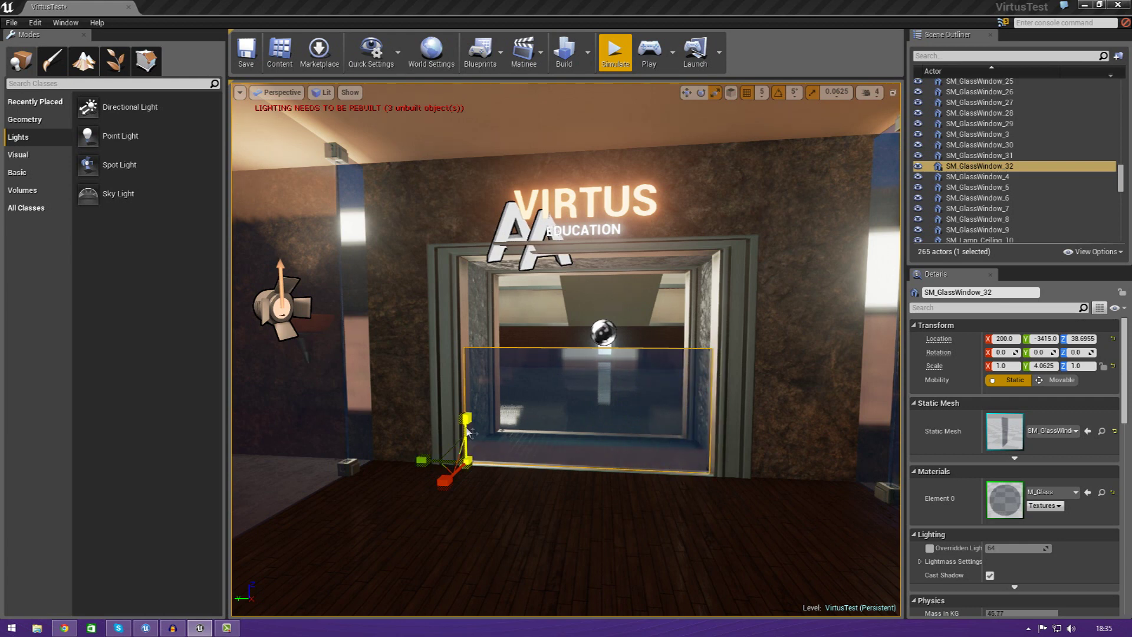
pyautogui.moveTo(468, 432); pyautogui.dragTo(467, 339)
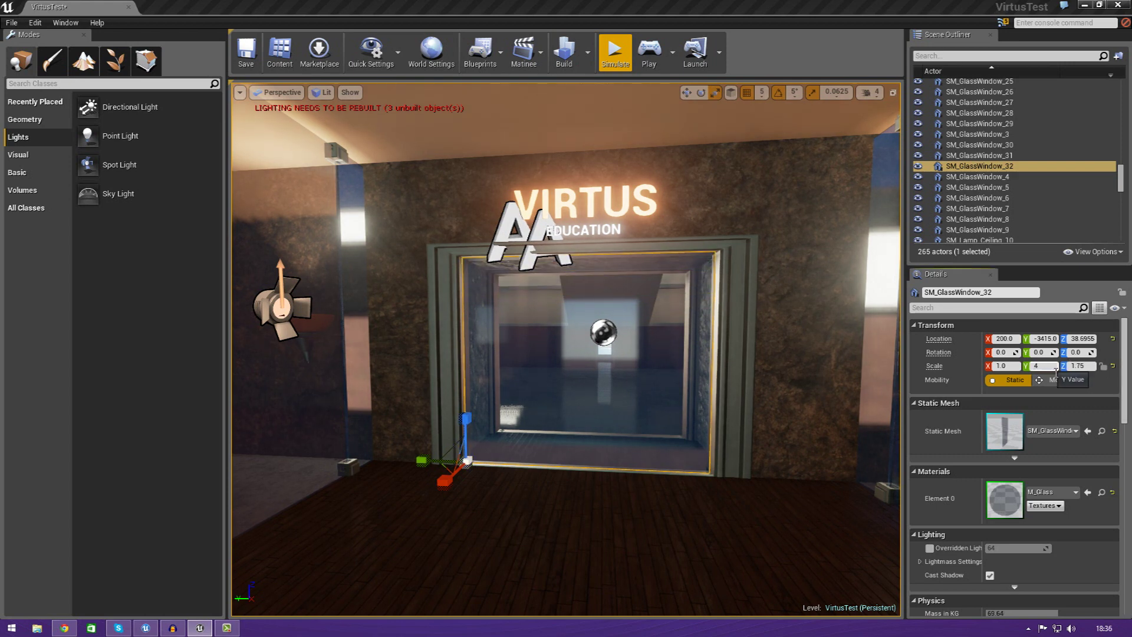
pyautogui.write('.25')
pyautogui.press('Return')
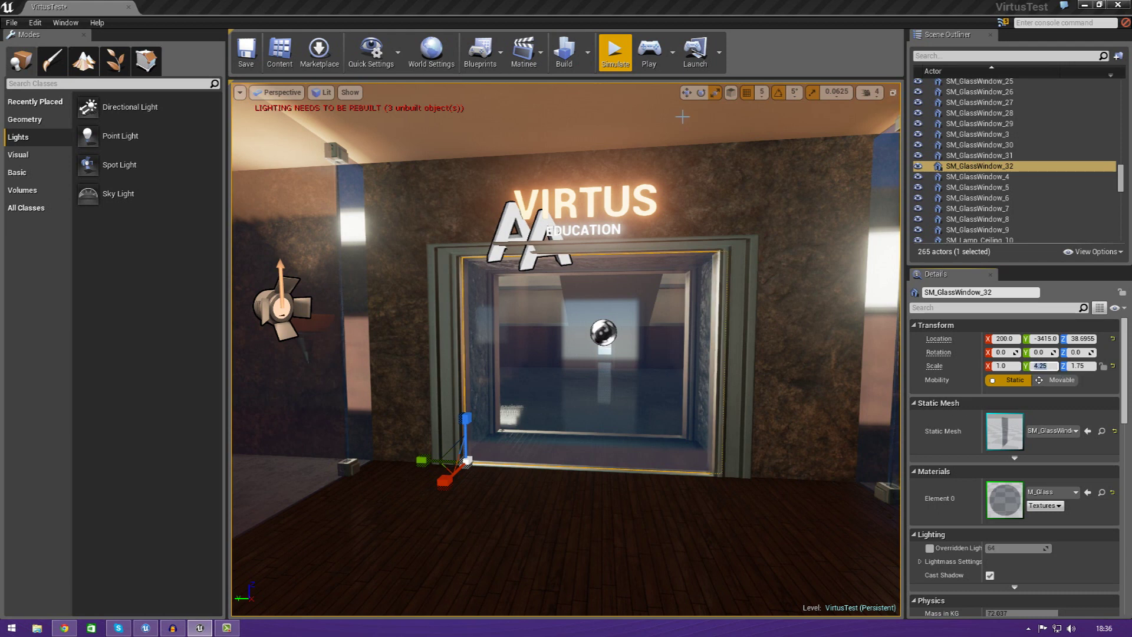
# Move the glass panel to Y -3410 and set its Y scale to 2.125 so it covers half the doorway
pyautogui.click(687, 92)
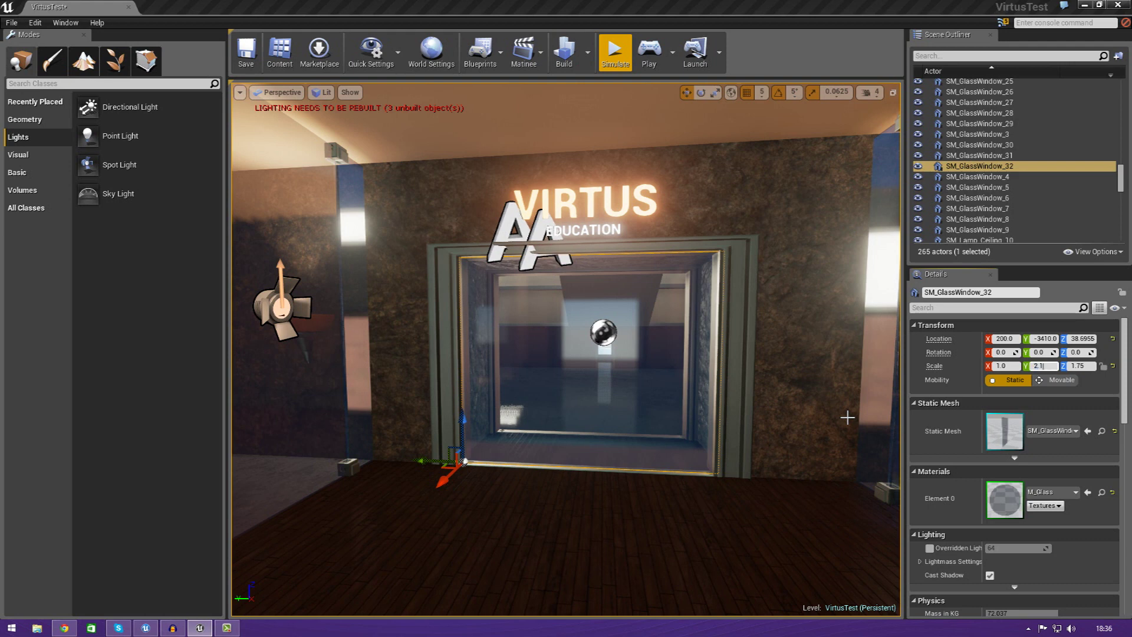
pyautogui.press('Return')
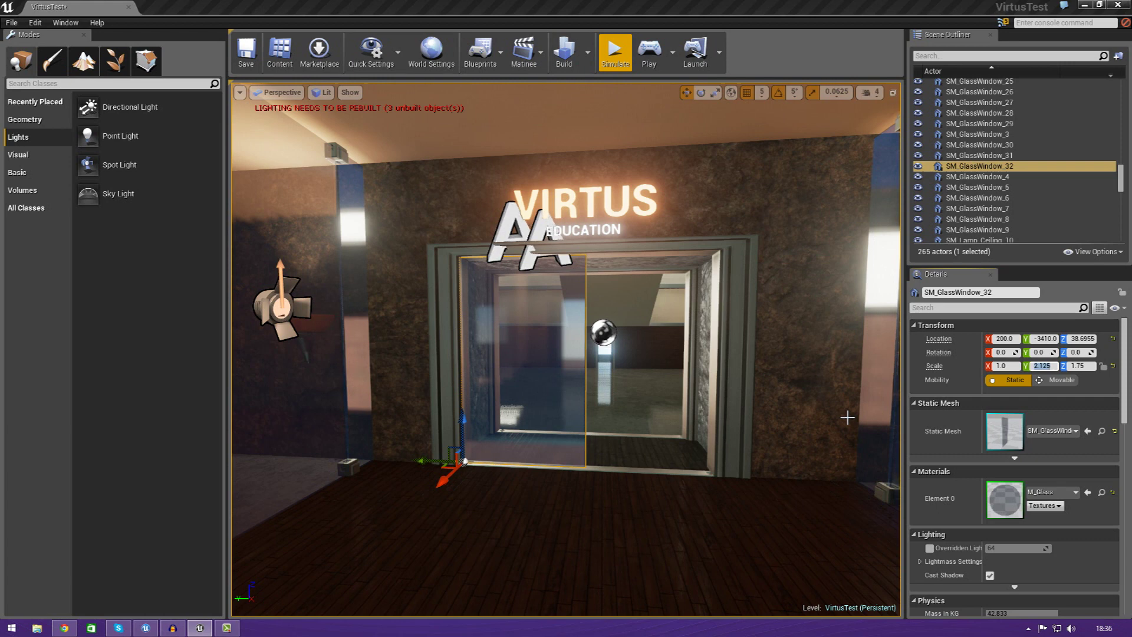
# Duplicate the glass panel and move the copy along the Y axis to about -3575
pyautogui.moveTo(424, 464); pyautogui.dragTo(439, 491)
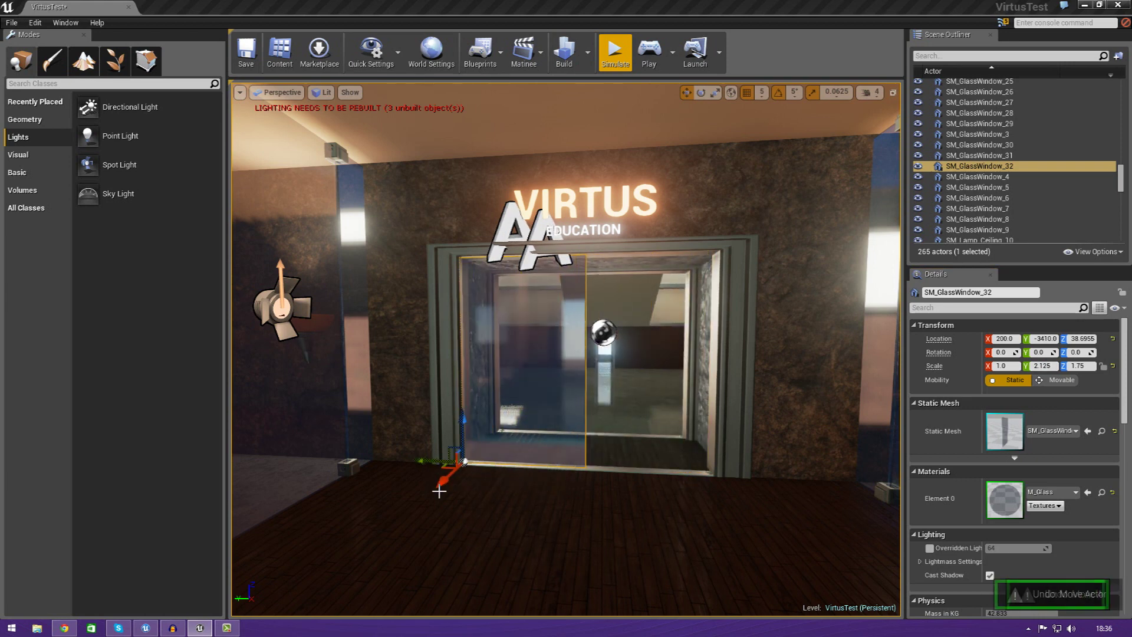
pyautogui.hotkey('ctrl', 'w')
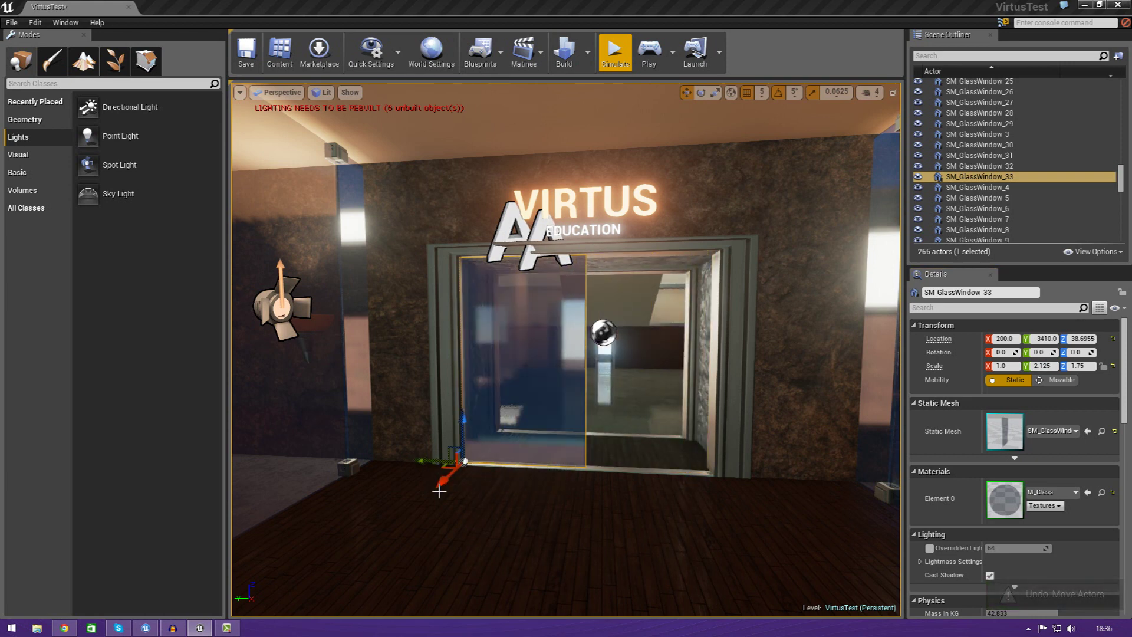
pyautogui.moveTo(420, 458); pyautogui.dragTo(520, 479)
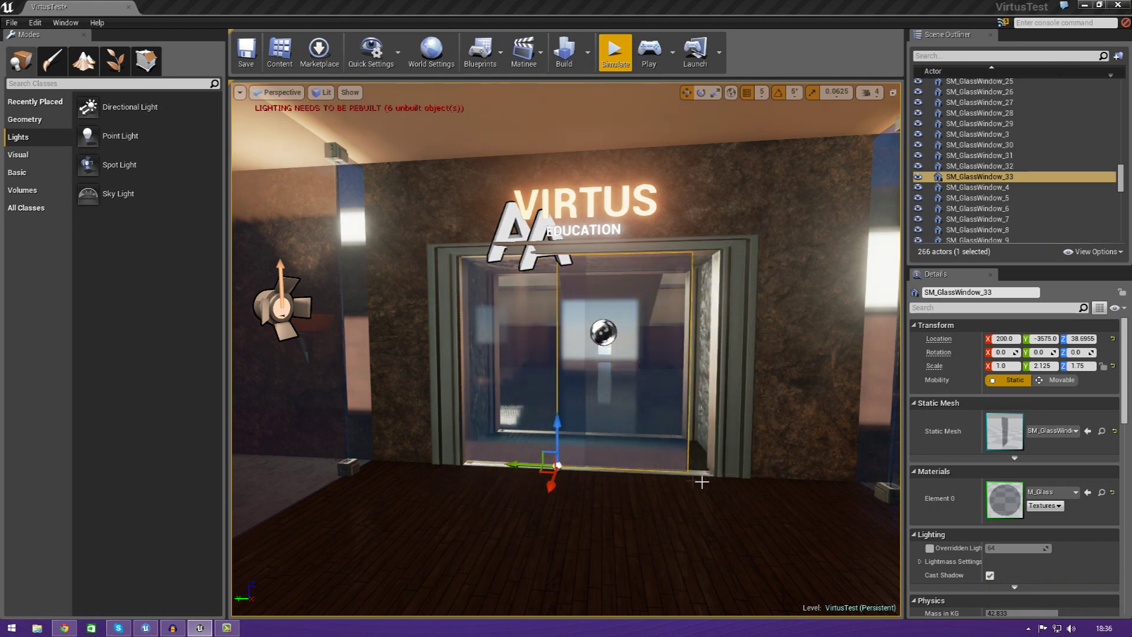
pyautogui.click(453, 446)
pyautogui.moveTo(426, 466); pyautogui.dragTo(473, 478)
pyautogui.hotkey('ctrl', 'z')
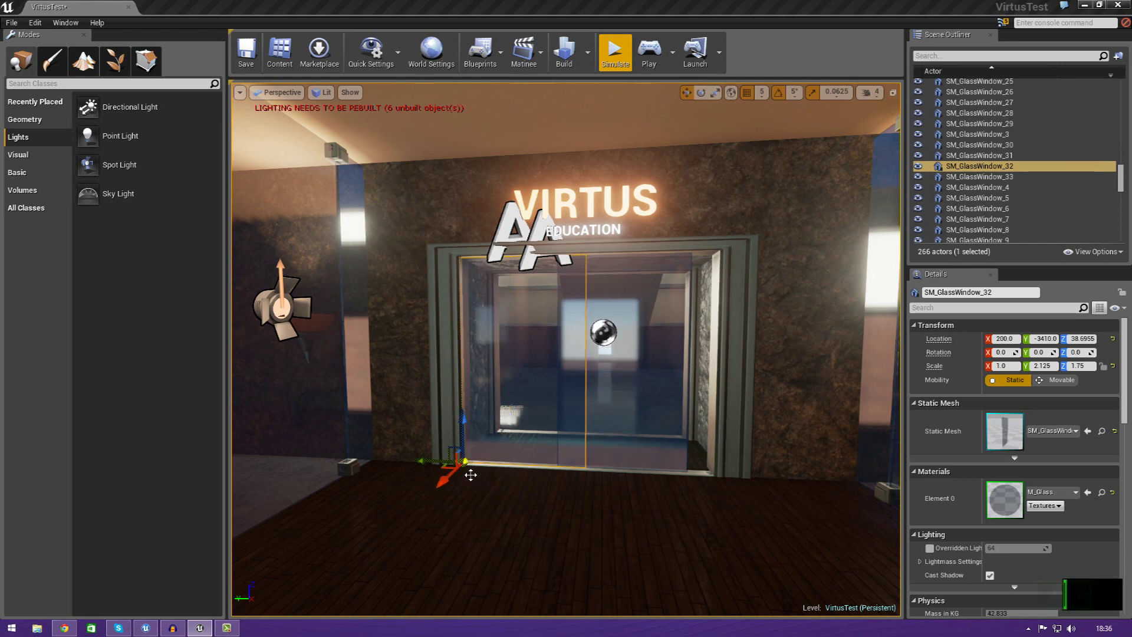
# Mirror the duplicated glass panel along Y and move it to Y -3830 so it covers the other half of the doorway
pyautogui.click(651, 450)
pyautogui.rightClick(653, 453)
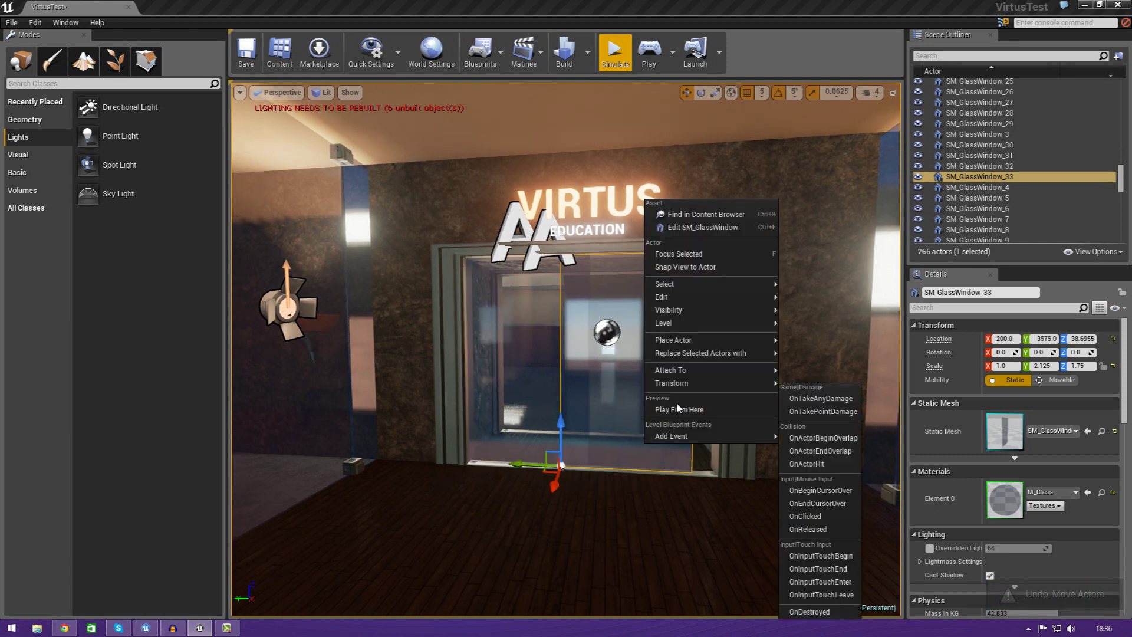
pyautogui.moveTo(737, 383)
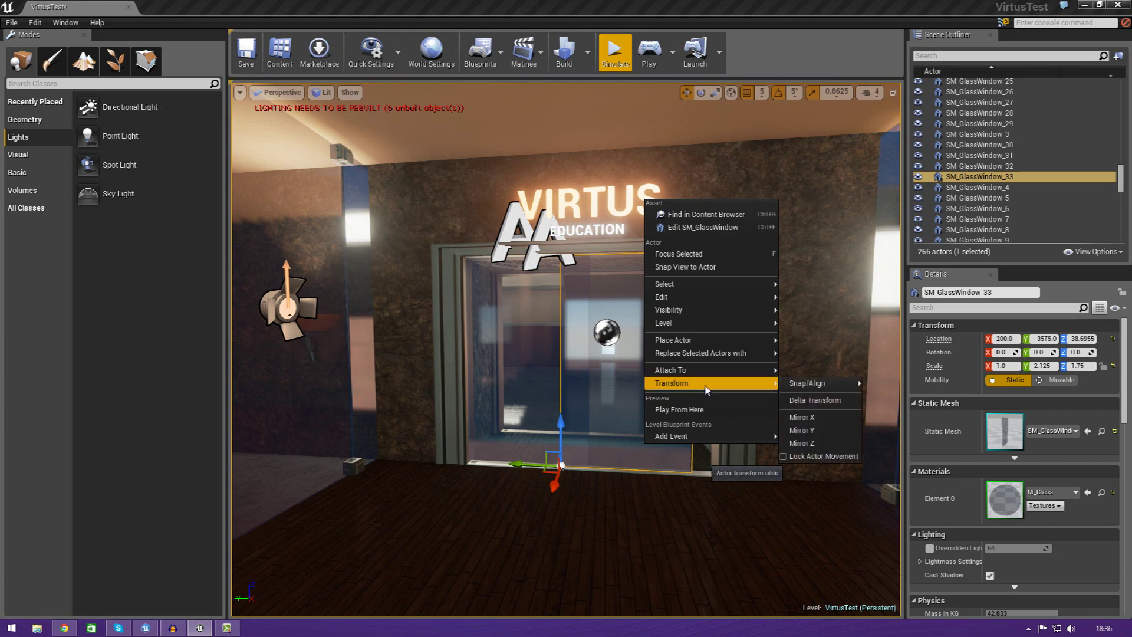
pyautogui.click(802, 430)
pyautogui.moveTo(524, 473)
pyautogui.mouseDown()
pyautogui.moveTo(673, 475)
pyautogui.moveTo(664, 472)
pyautogui.mouseUp()
pyautogui.click(611, 461)
pyautogui.hotkey('ctrl', 'z')
# Check how the two glass panels meet at the centre of the doorway, selecting each in turn
pyautogui.press('w')
pyautogui.moveTo(611, 462)
pyautogui.mouseDown(button='right')
pyautogui.moveTo(626, 460)
pyautogui.moveTo(604, 430)
pyautogui.moveTo(616, 452)
pyautogui.moveTo(745, 455)
pyautogui.mouseUp(button='right')
pyautogui.press('s')
pyautogui.press('w')
pyautogui.press('s')
pyautogui.click(746, 454)
pyautogui.click(656, 453)
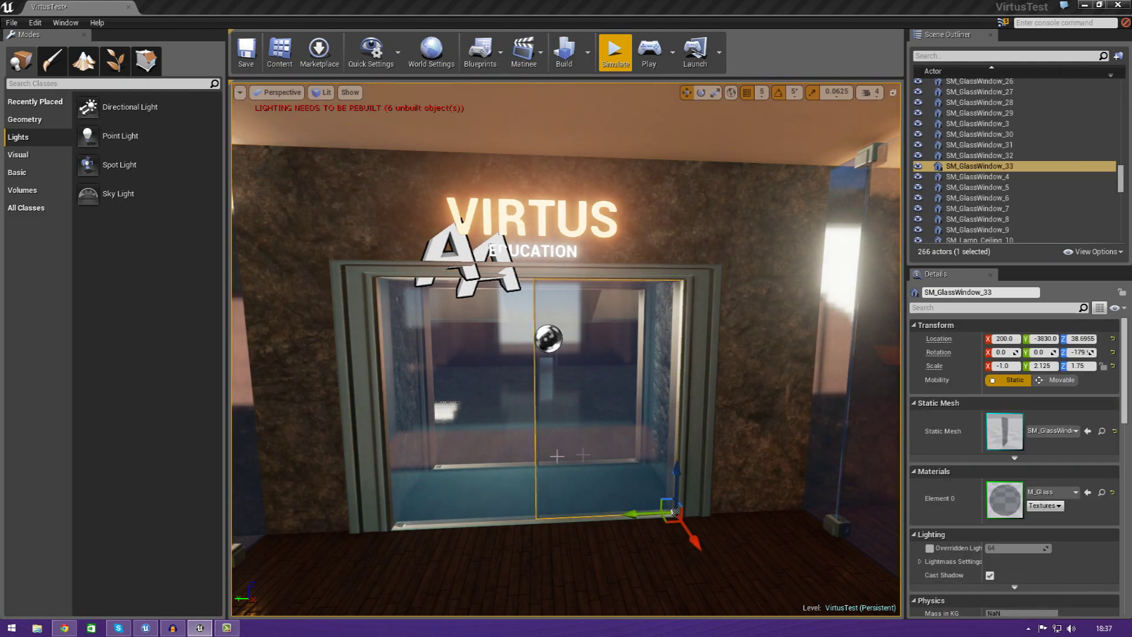
pyautogui.click(493, 470)
pyautogui.click(563, 476)
pyautogui.click(516, 473)
pyautogui.click(566, 489)
pyautogui.click(519, 485)
# Place a point light at the centre of the doorway with intensity 0 and a pale cyan light colour, R 138, G 255, B 247
pyautogui.moveTo(94, 137); pyautogui.dragTo(546, 408)
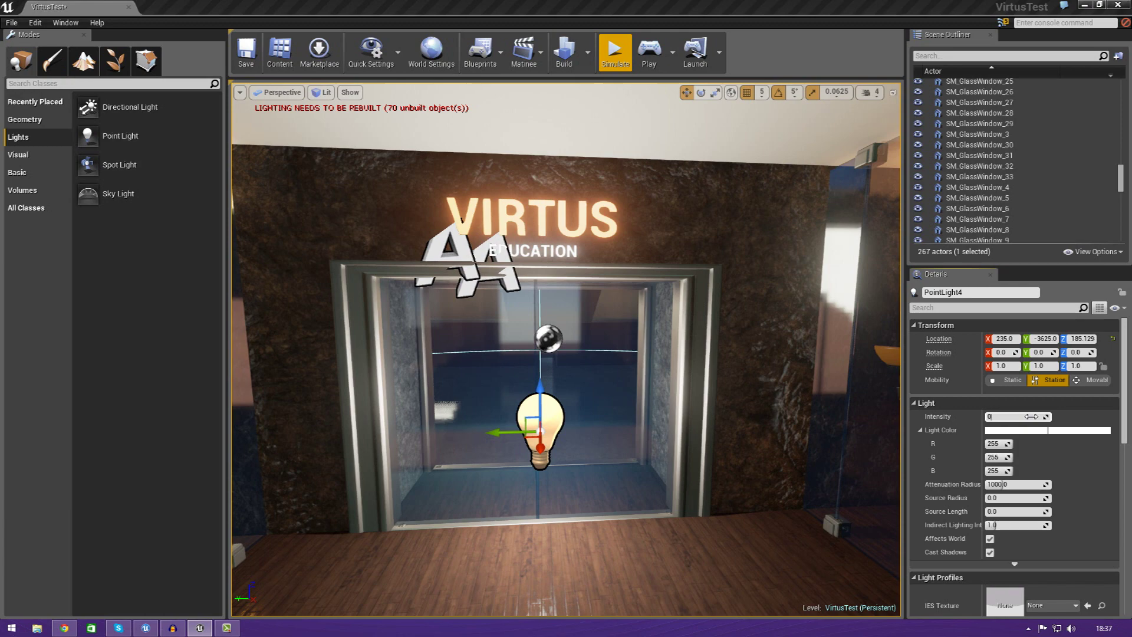
pyautogui.click(1029, 430)
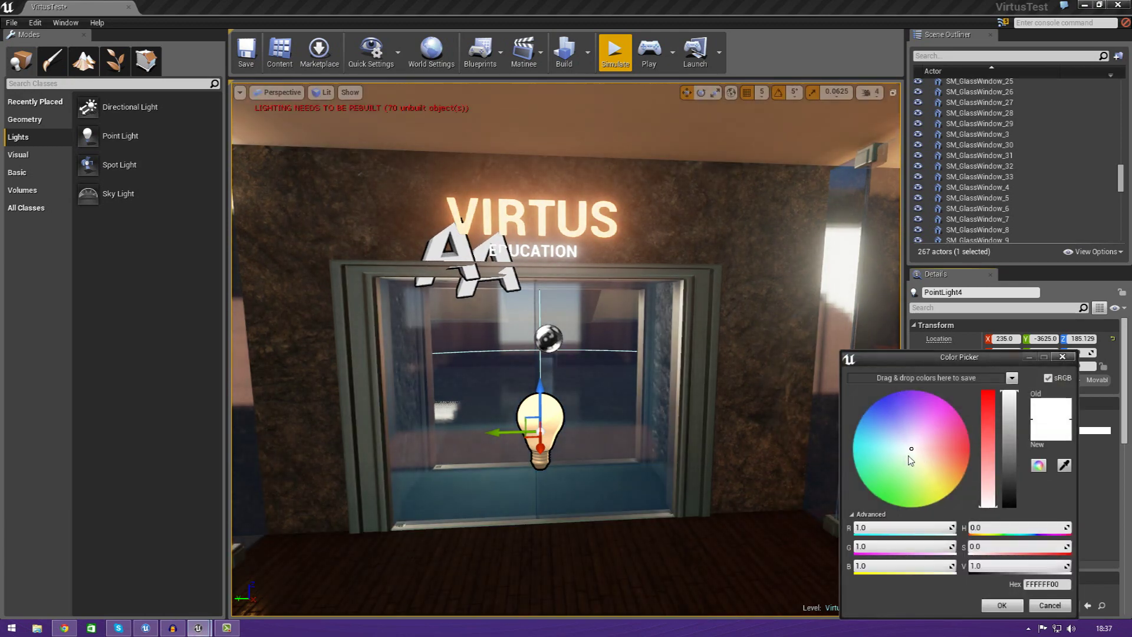
pyautogui.moveTo(909, 457); pyautogui.dragTo(882, 453)
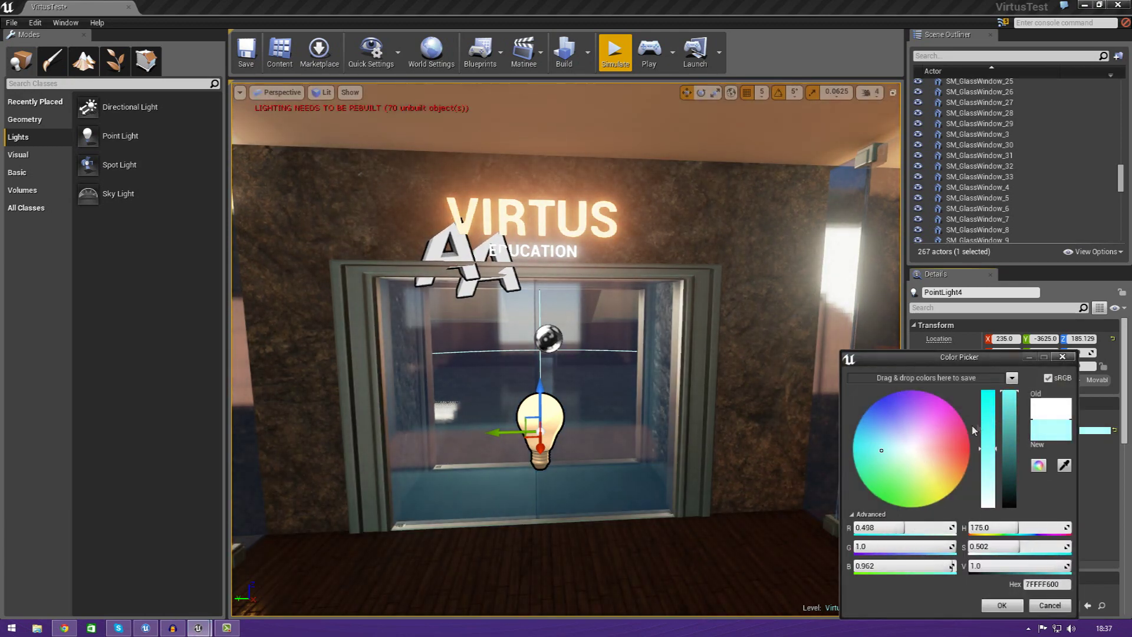
pyautogui.moveTo(988, 449); pyautogui.dragTo(990, 457)
pyautogui.click(1016, 604)
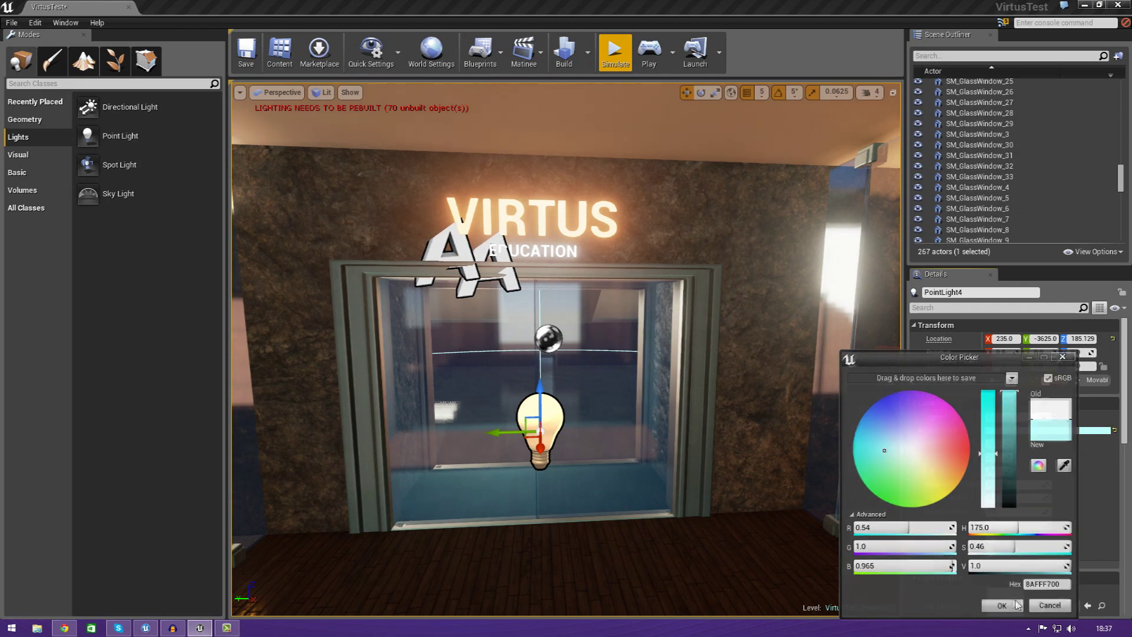
# Open the Audio folder of the project's content to find a sound for the doors
pyautogui.moveTo(751, 506); pyautogui.dragTo(639, 590)
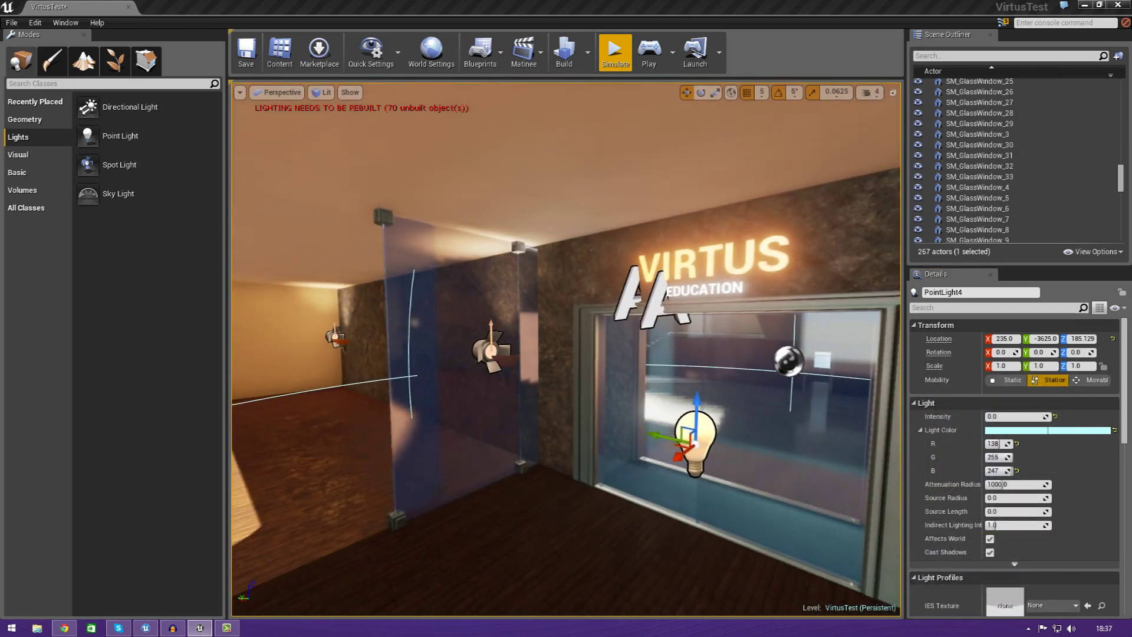
pyautogui.moveTo(556, 435); pyautogui.dragTo(631, 468, button='right')
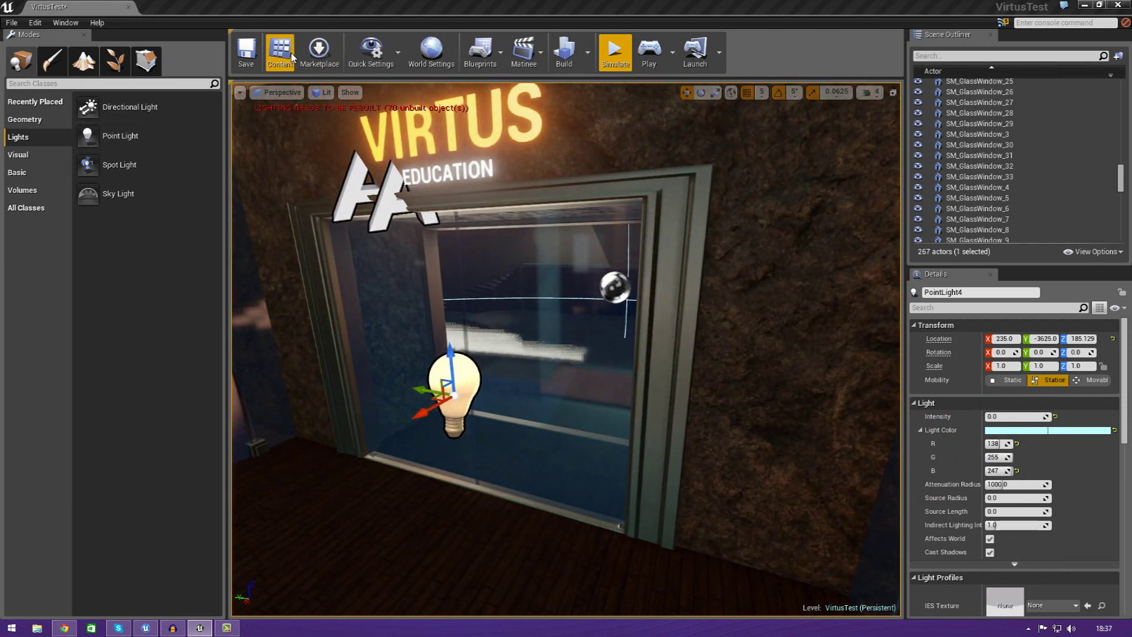
pyautogui.click(280, 52)
pyautogui.click(664, 311)
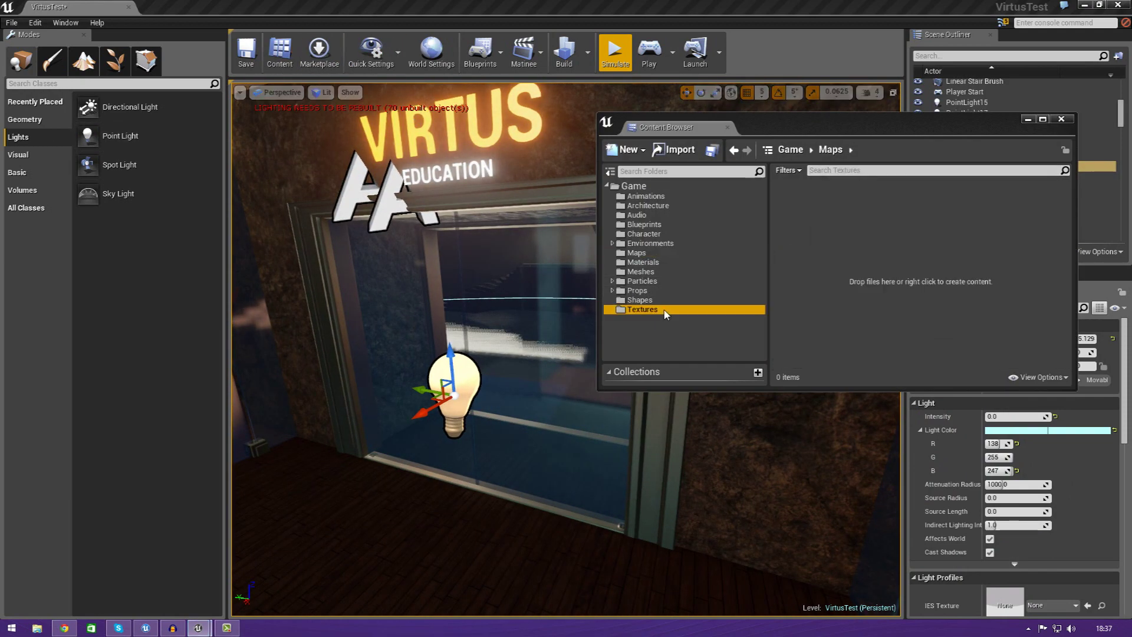
pyautogui.click(636, 290)
pyautogui.click(642, 262)
pyautogui.click(660, 225)
pyautogui.click(637, 215)
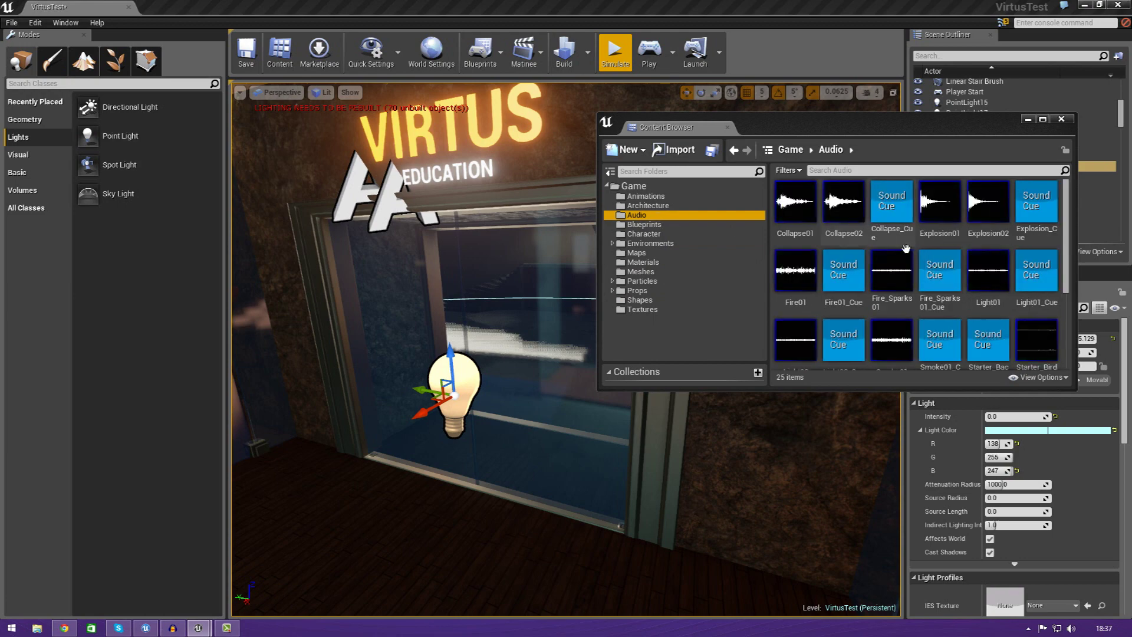
# Place the Light01 sound in the level at the foot of the doorway, near its centre
pyautogui.click(904, 239)
pyautogui.moveTo(1067, 269); pyautogui.dragTo(1087, 249)
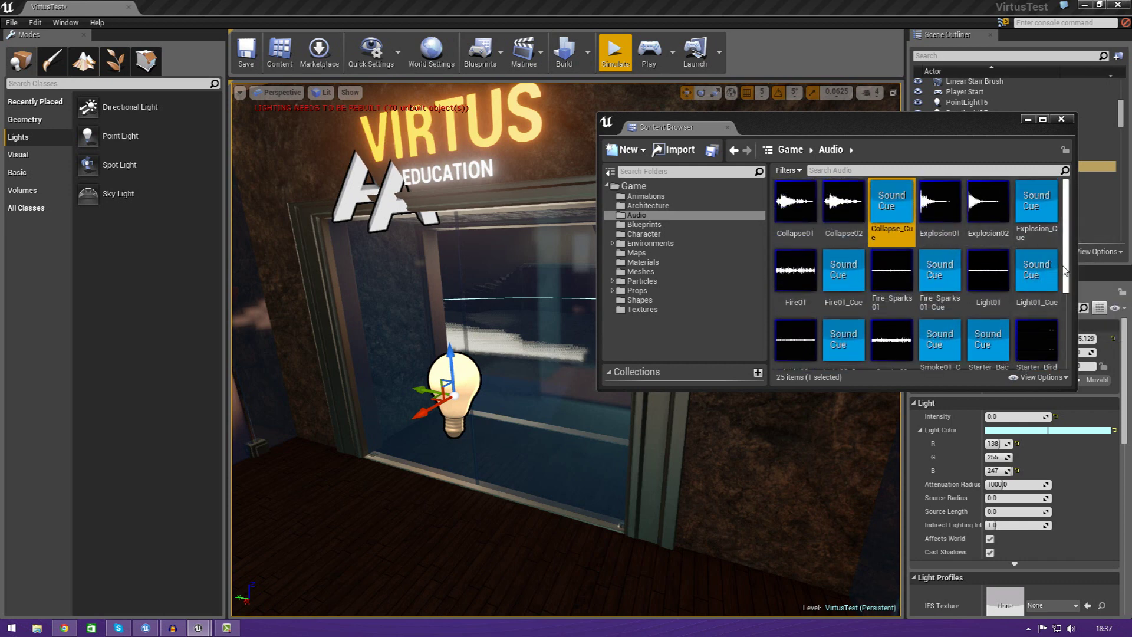
pyautogui.click(989, 298)
pyautogui.moveTo(989, 305); pyautogui.dragTo(490, 469)
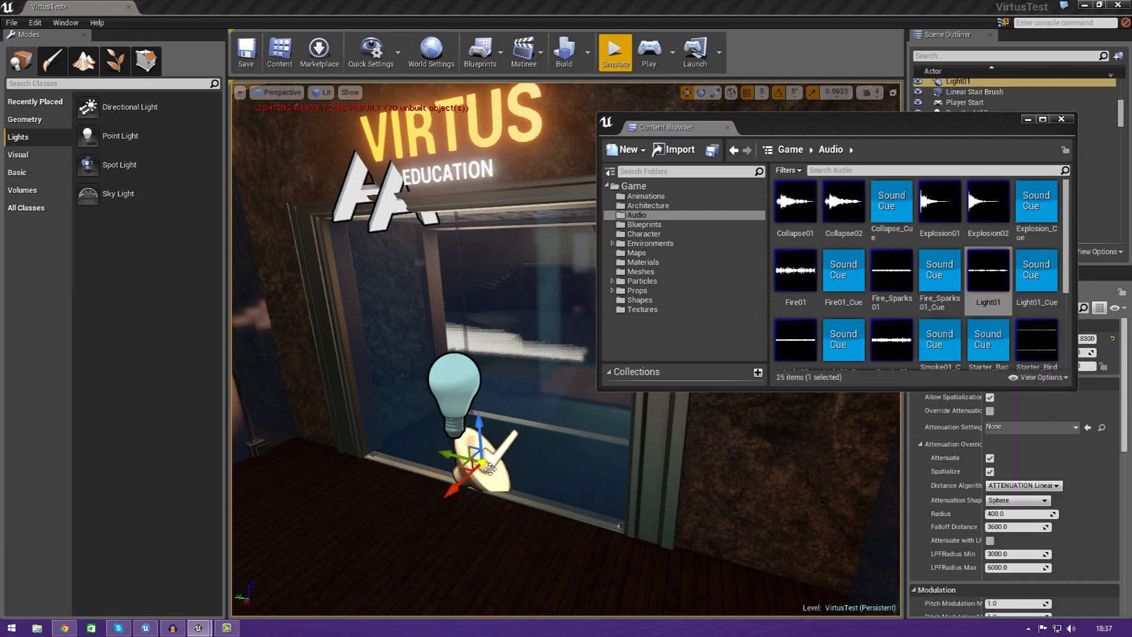
pyautogui.click(1028, 119)
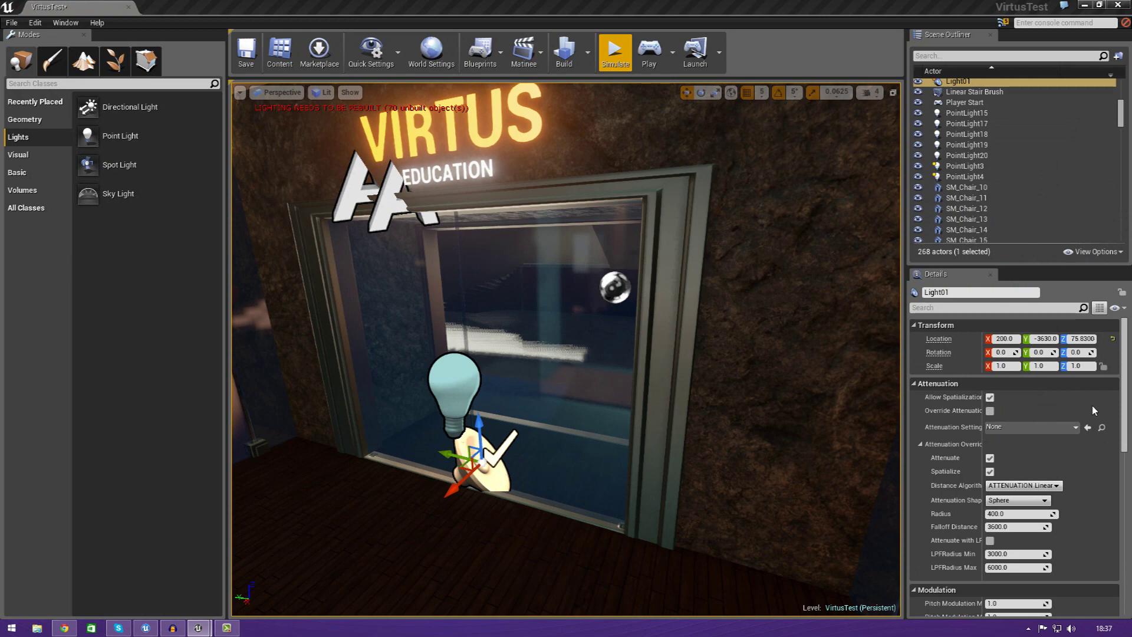
# Disable Auto Activate on the Light01 sound and shift it slightly along Y towards the centre of the doorway
pyautogui.moveTo(1124, 407)
pyautogui.mouseDown()
pyautogui.moveTo(1124, 500)
pyautogui.moveTo(1124, 420)
pyautogui.mouseUp()
pyautogui.scroll(-5, 990, 555)
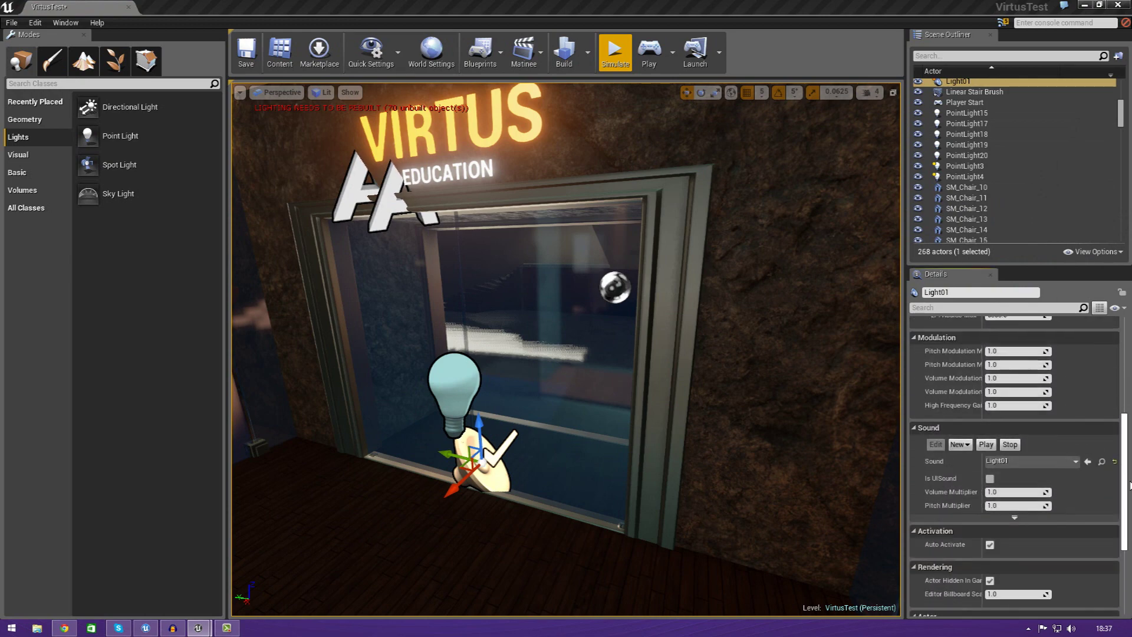
pyautogui.click(990, 546)
pyautogui.moveTo(512, 476)
pyautogui.mouseDown(button='right')
pyautogui.moveTo(596, 466)
pyautogui.moveTo(511, 476)
pyautogui.mouseUp(button='right')
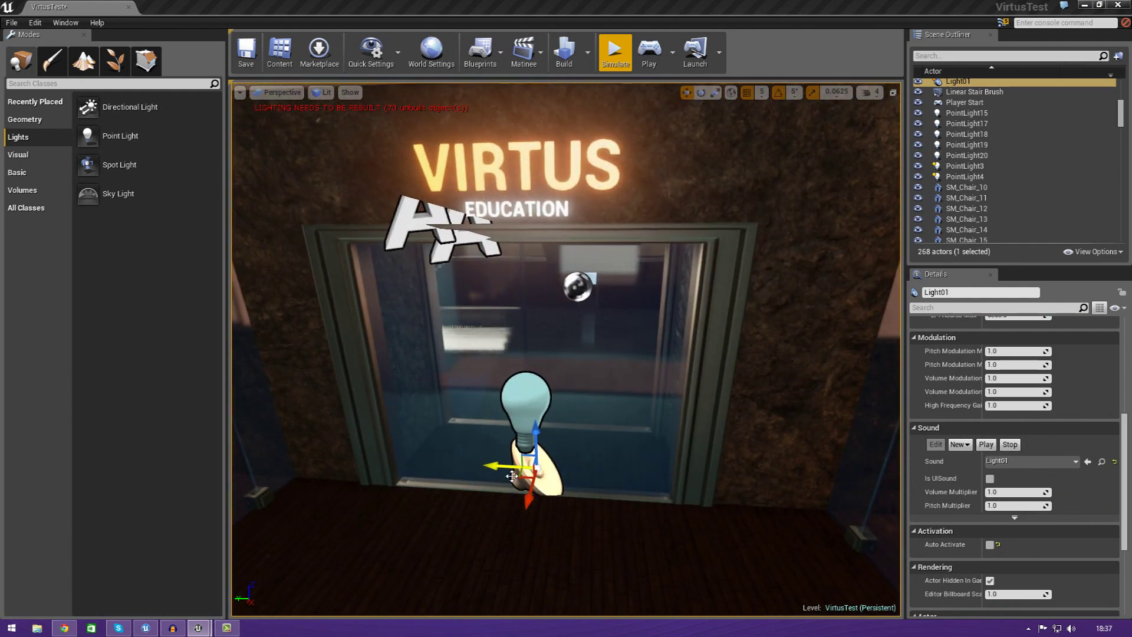
pyautogui.moveTo(511, 475); pyautogui.dragTo(488, 464)
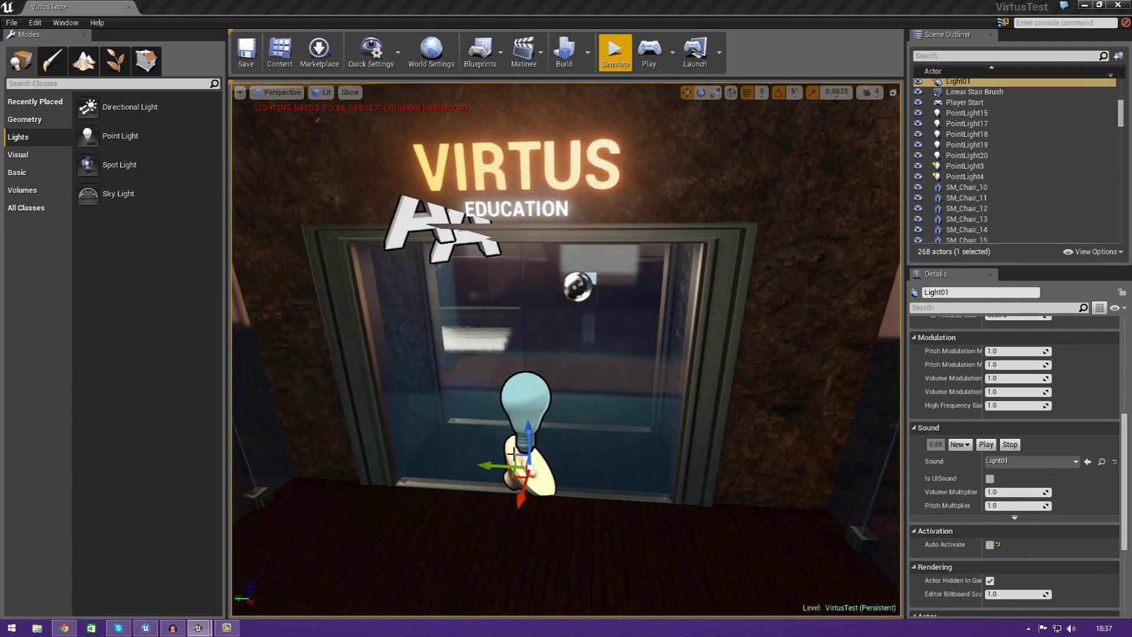
# Select the left glass panel of the doorway and create a new Matinee
pyautogui.click(555, 353)
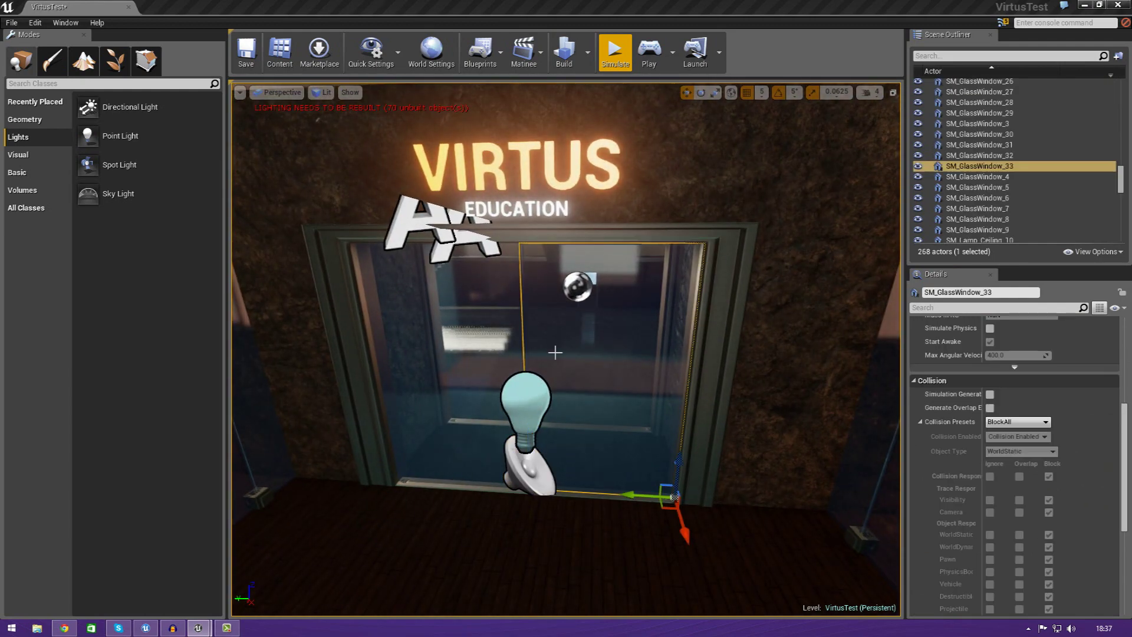
pyautogui.click(479, 339)
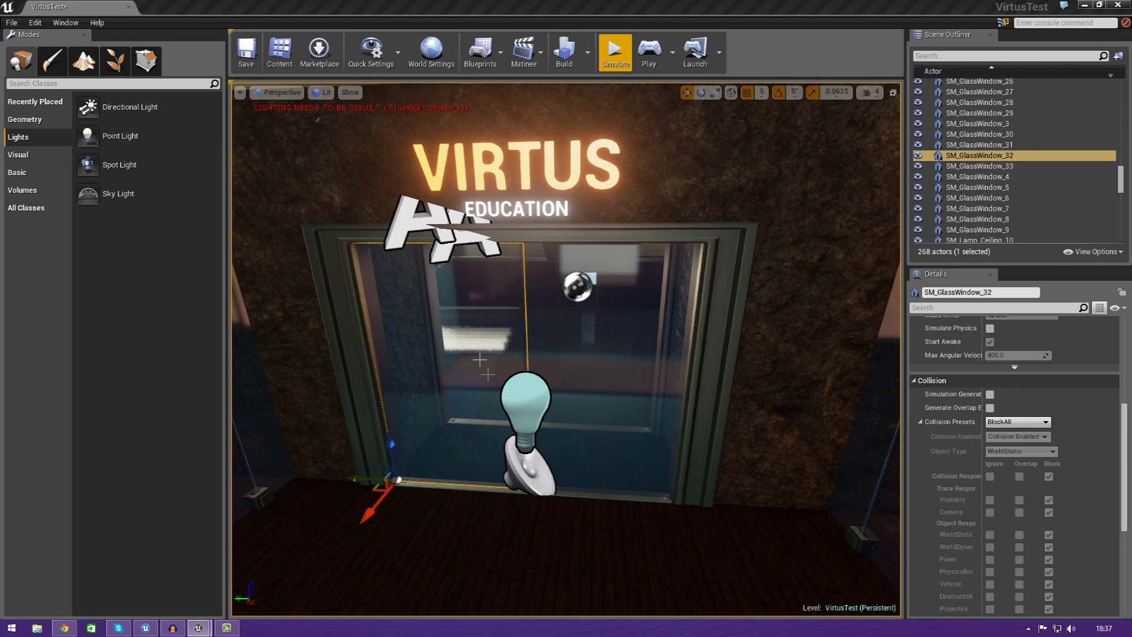
pyautogui.moveTo(589, 356); pyautogui.dragTo(583, 356)
pyautogui.click(577, 350)
pyautogui.click(515, 345)
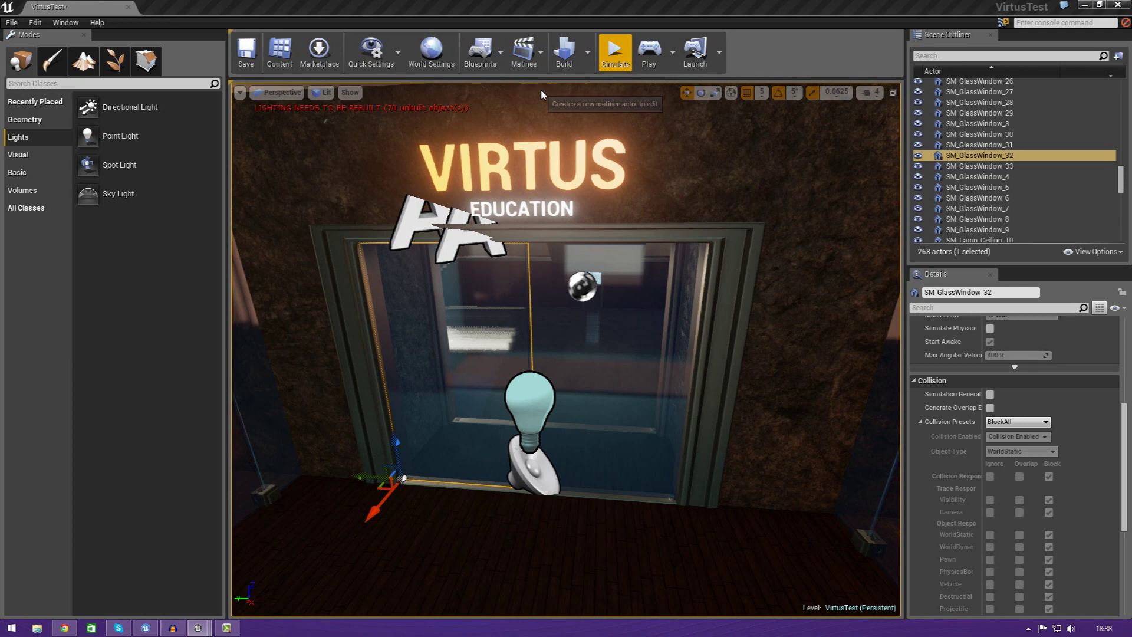
pyautogui.click(542, 94)
pyautogui.moveTo(761, 73); pyautogui.dragTo(644, 164)
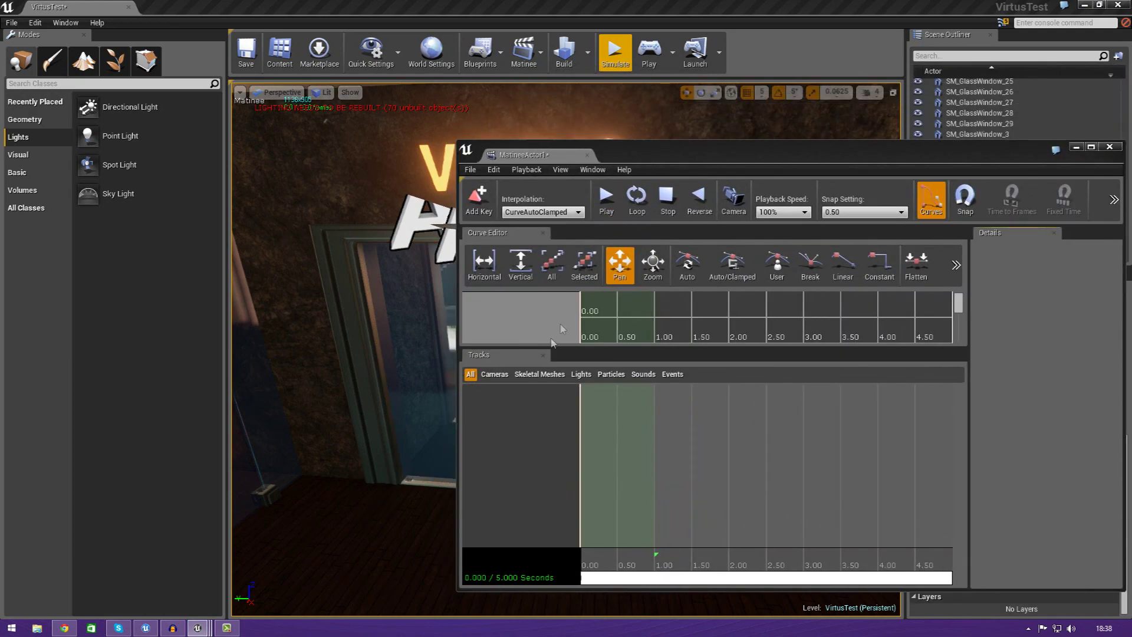
pyautogui.rightClick(505, 416)
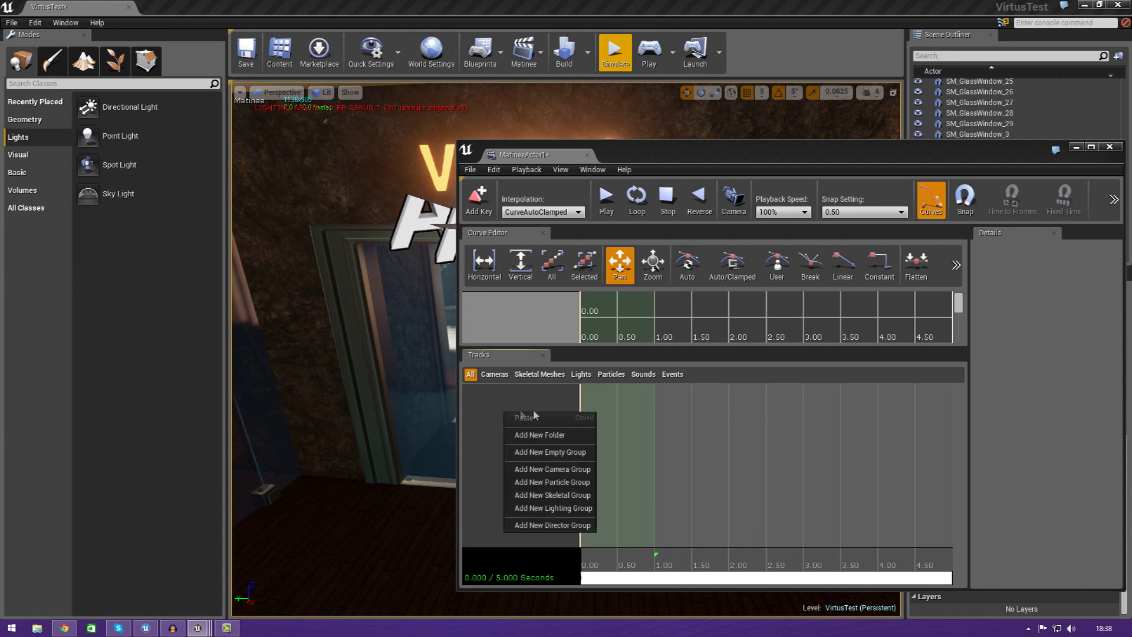
pyautogui.click(544, 450)
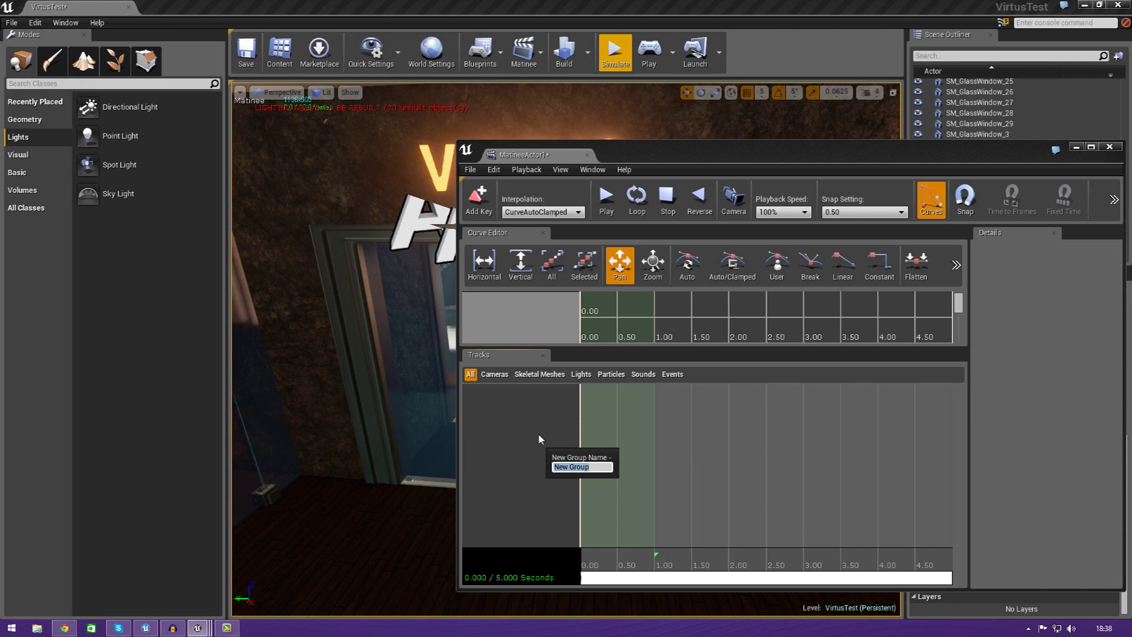
pyautogui.click(448, 462)
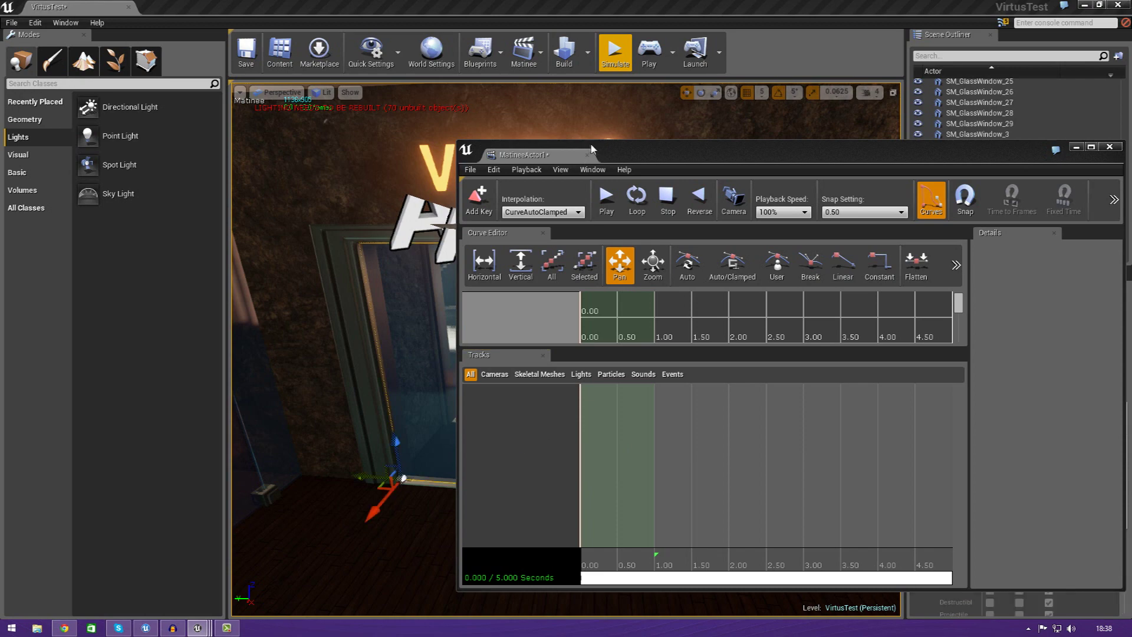
# With the left glass panel selected, add a new empty Matinee group named Door1
pyautogui.moveTo(592, 148); pyautogui.dragTo(786, 112)
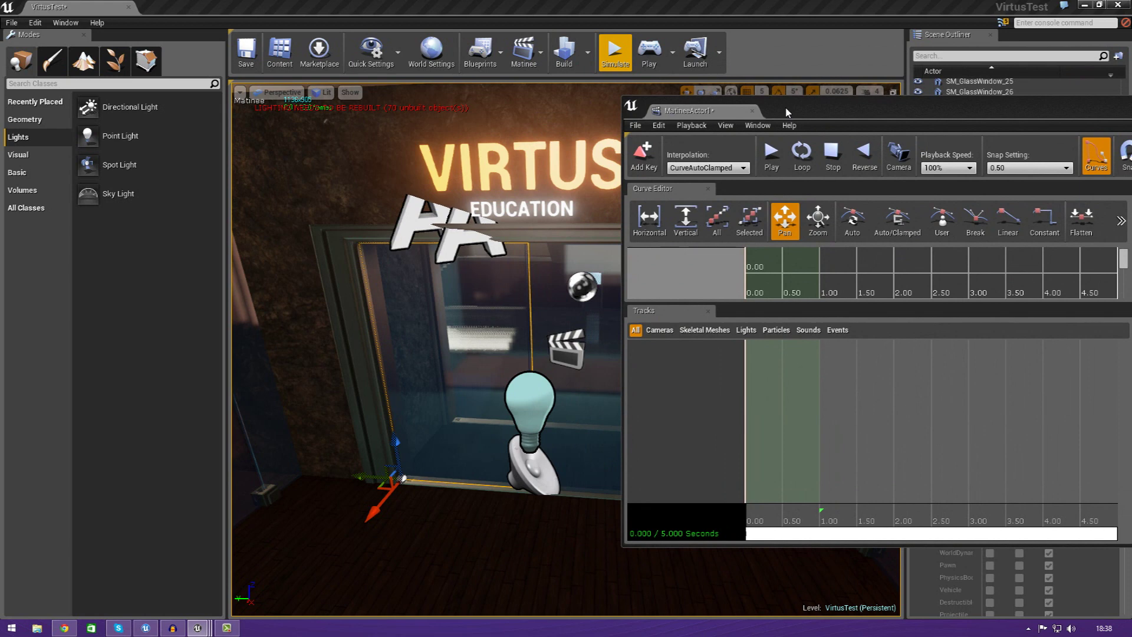
pyautogui.rightClick(670, 381)
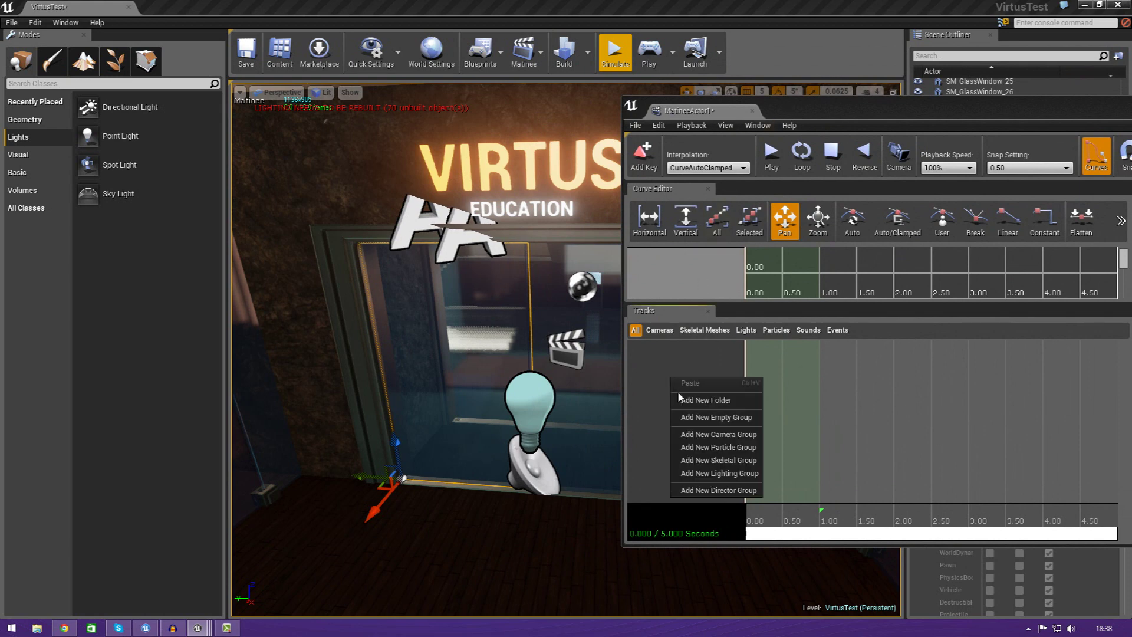
pyautogui.click(458, 385)
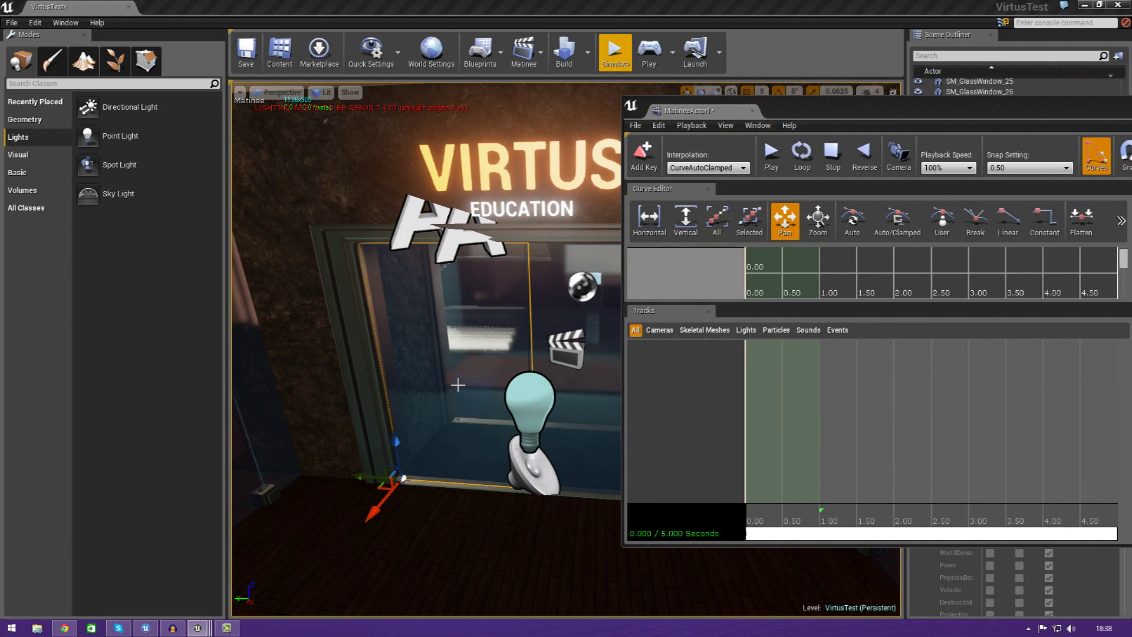
pyautogui.rightClick(648, 385)
pyautogui.click(676, 431)
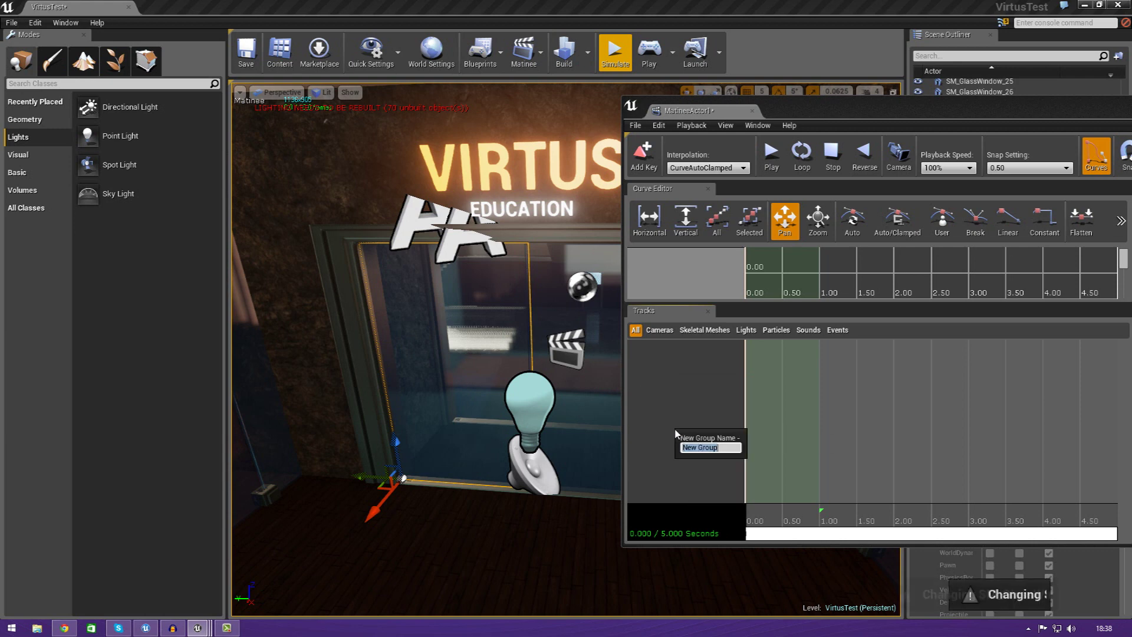
pyautogui.write('Door1')
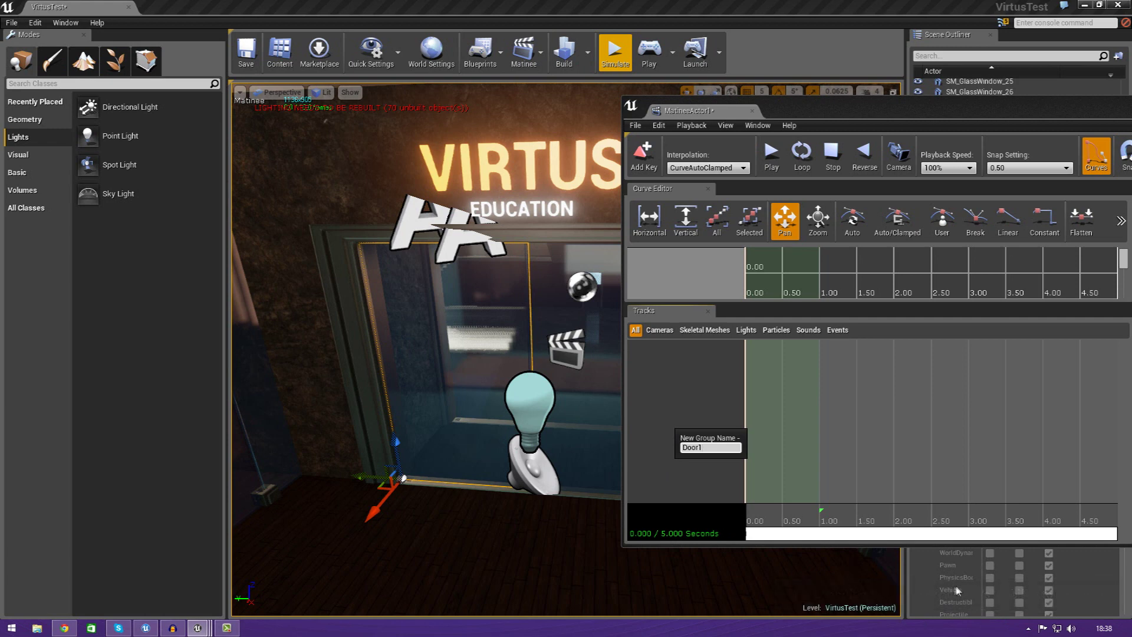
pyautogui.press('Return')
# Add a movement track to the Door1 group
pyautogui.rightClick(673, 350)
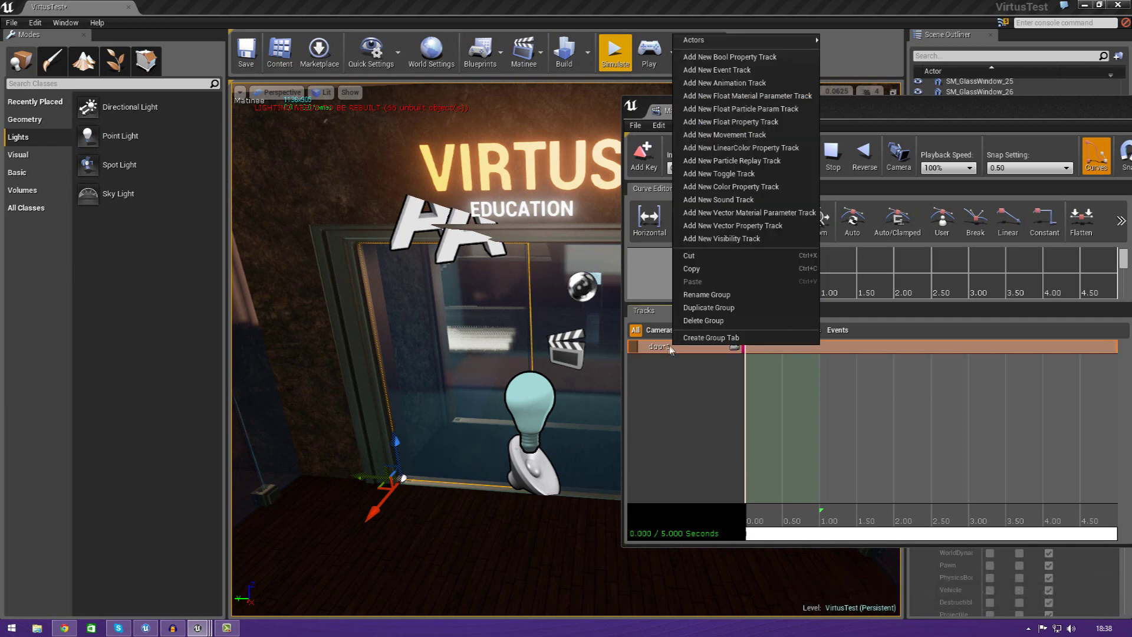
pyautogui.click(669, 349)
pyautogui.rightClick(656, 350)
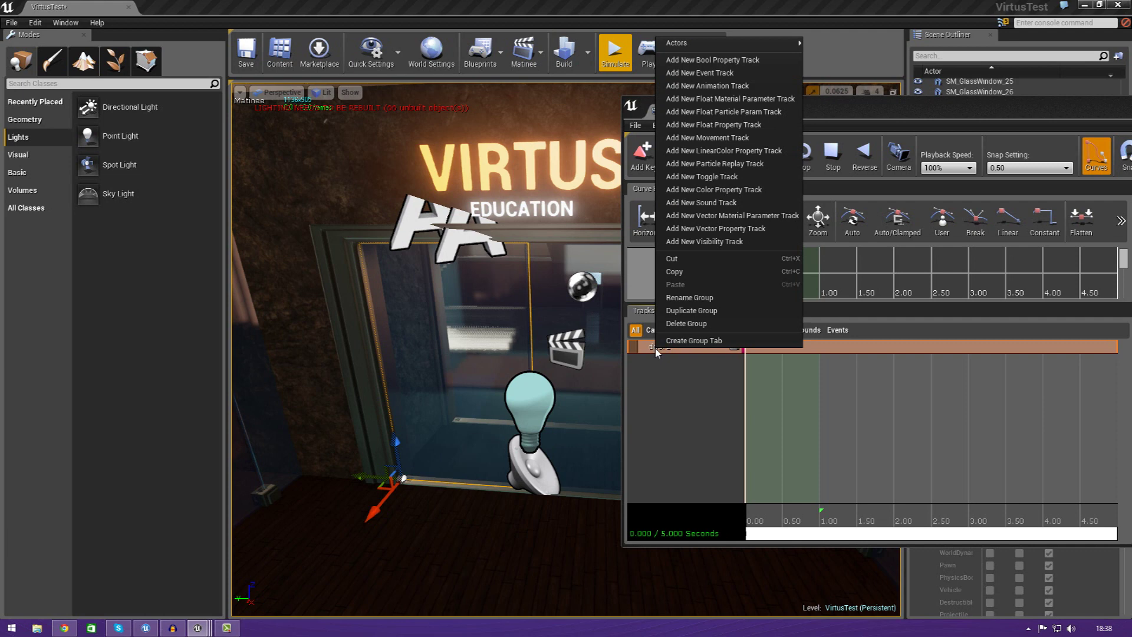
pyautogui.click(711, 139)
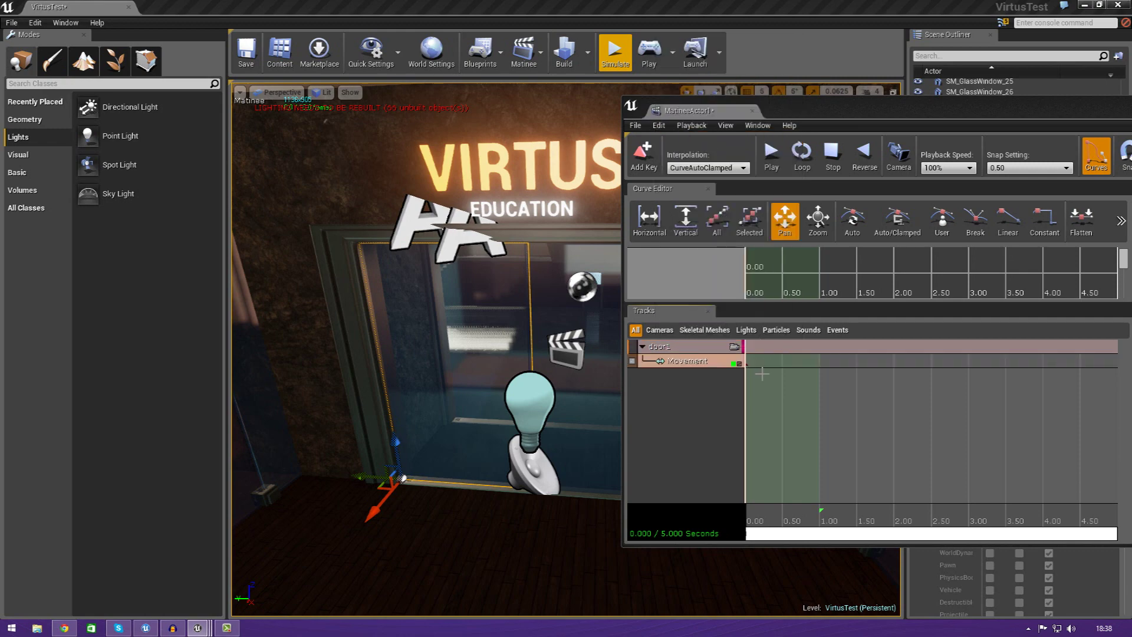
# Duplicate the movement track's starting key and place the copy at about 1.5 seconds
pyautogui.click(749, 365)
pyautogui.moveTo(860, 118); pyautogui.dragTo(659, 159)
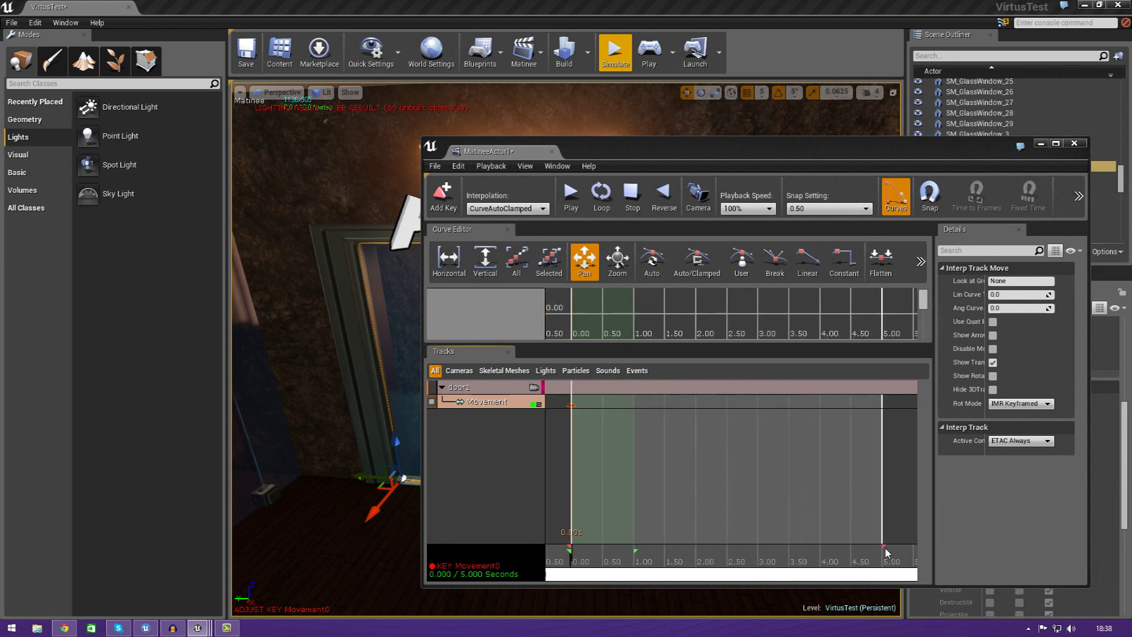
pyautogui.moveTo(893, 555); pyautogui.dragTo(680, 570)
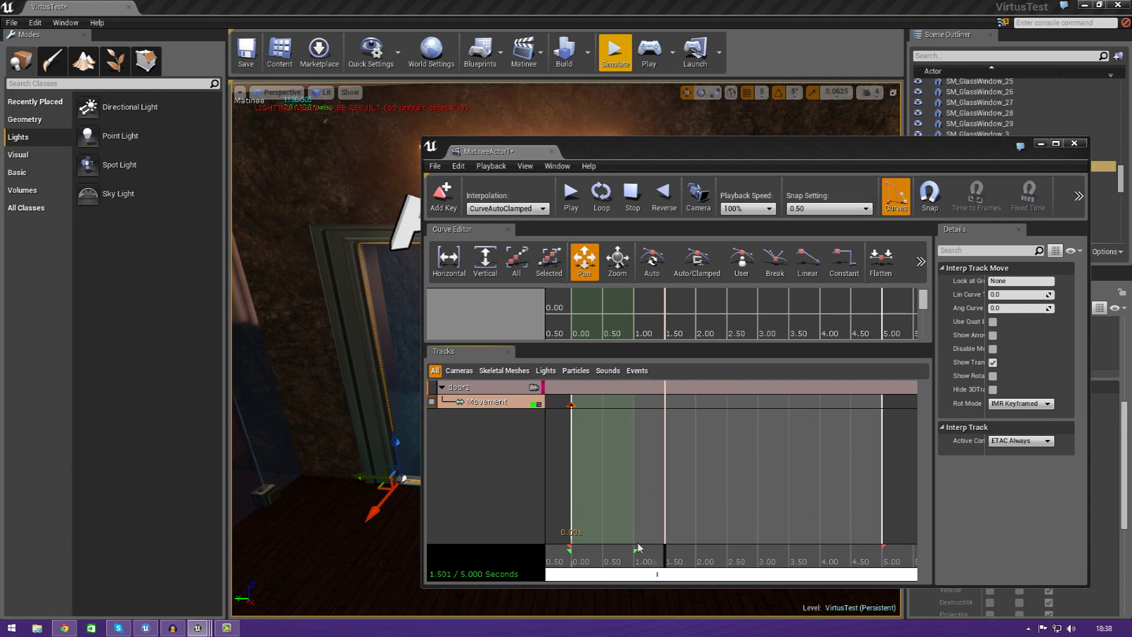
pyautogui.click(571, 405)
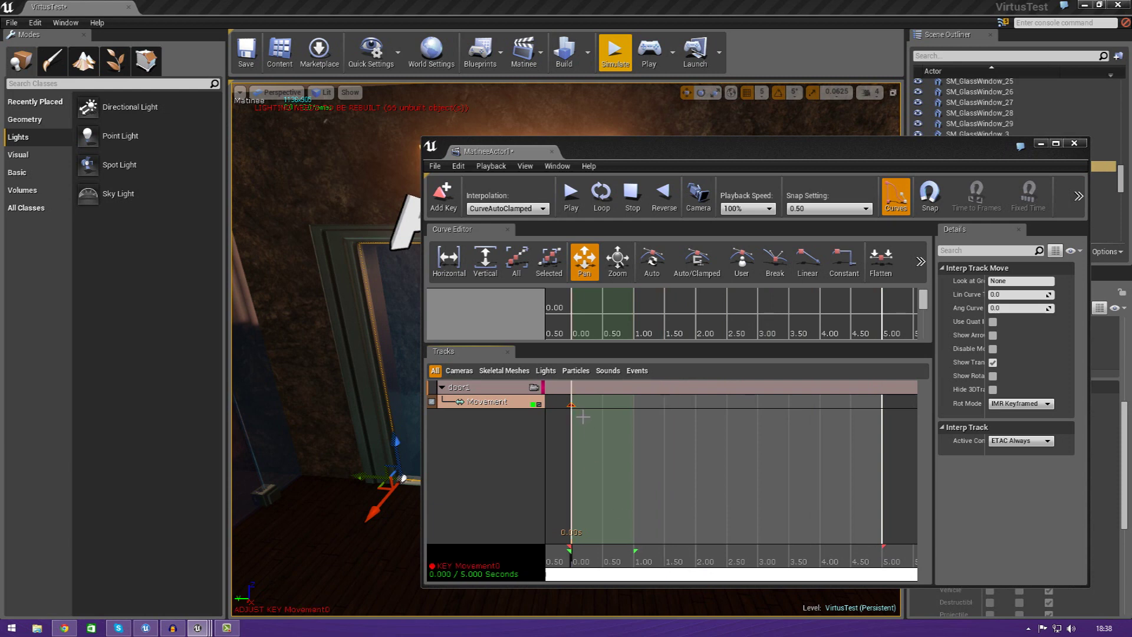
pyautogui.keyDown('ctrl'); pyautogui.moveTo(583, 414); pyautogui.dragTo(628, 414); pyautogui.keyUp('ctrl')
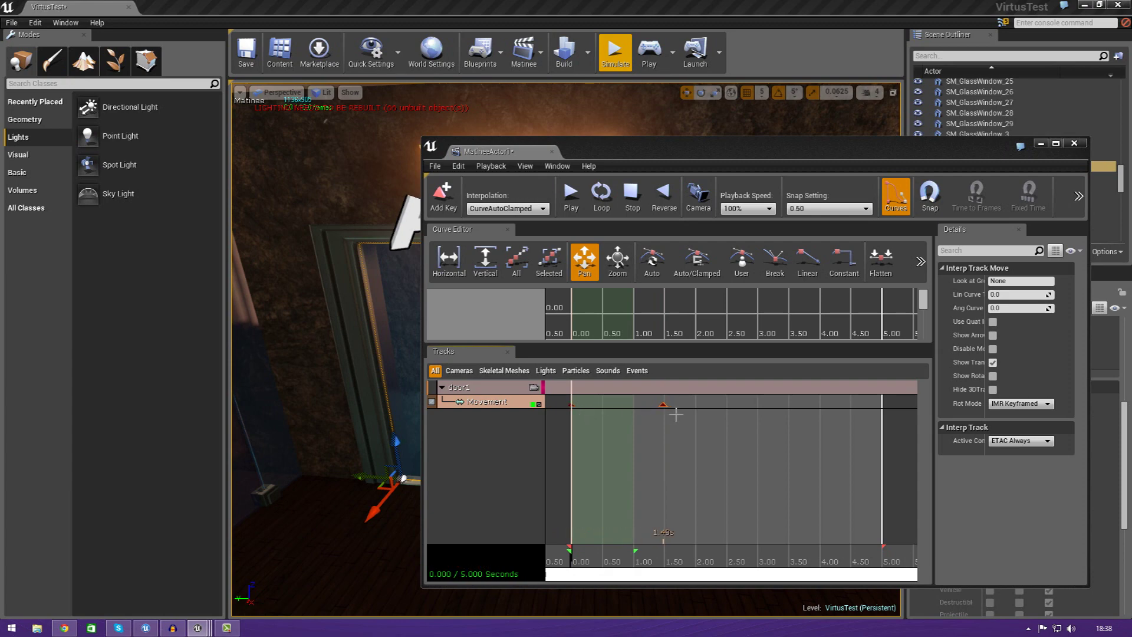
# At the key near 1.5 seconds, slide the left glass panel outward along Y into the wall to its open position
pyautogui.press('Right')
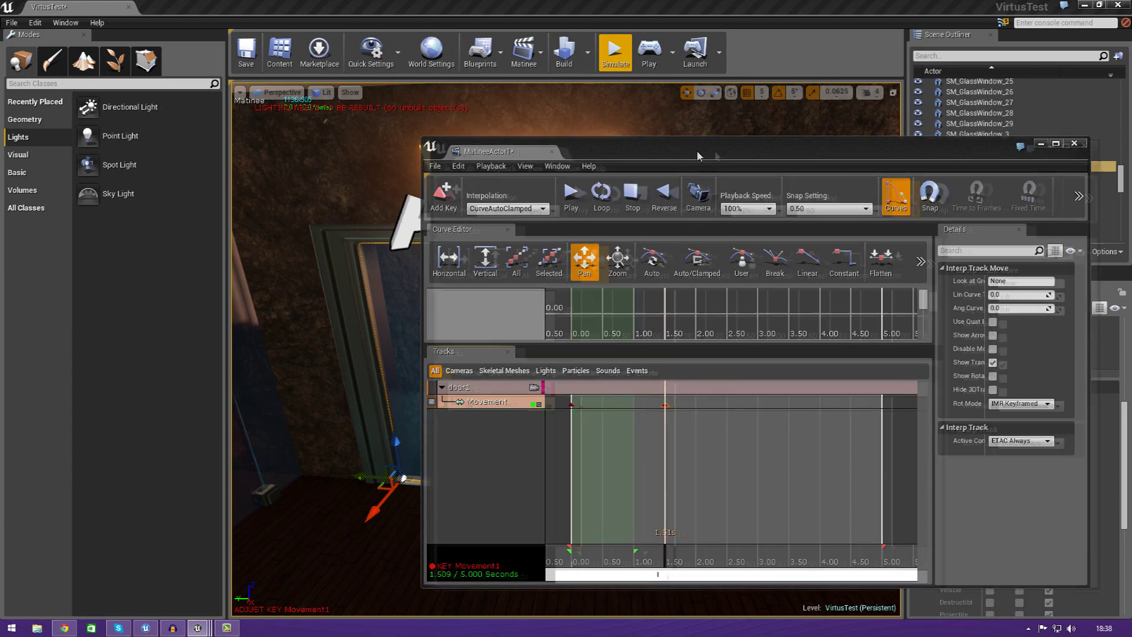
pyautogui.moveTo(698, 152); pyautogui.dragTo(989, 89)
pyautogui.moveTo(529, 384)
pyautogui.mouseDown(button='right')
pyautogui.moveTo(563, 359)
pyautogui.moveTo(531, 385)
pyautogui.mouseUp(button='right')
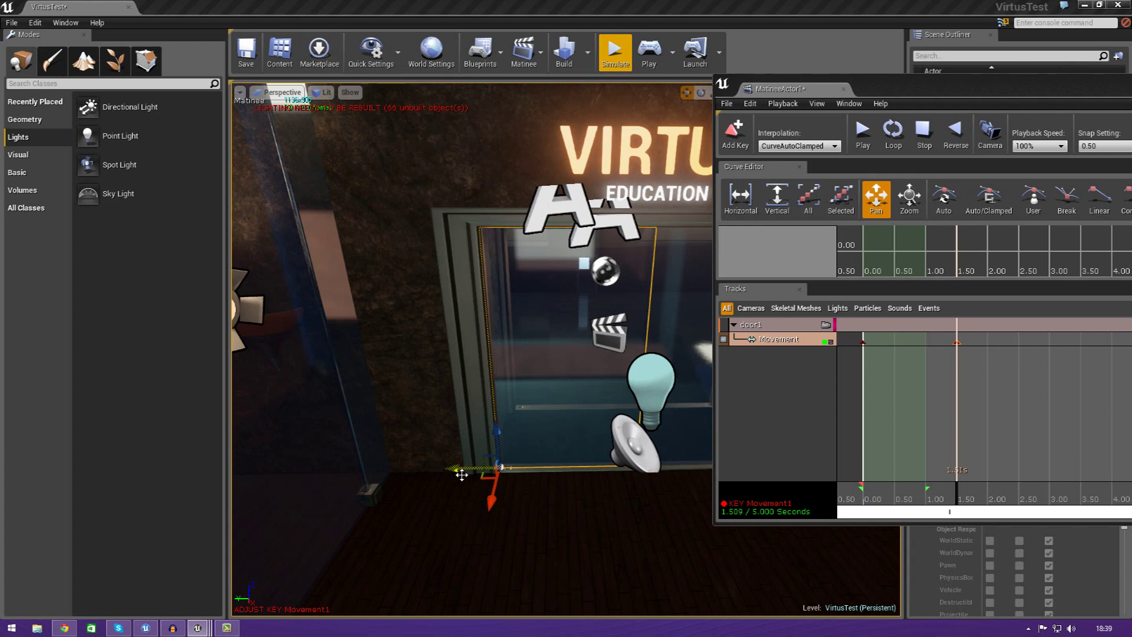
pyautogui.moveTo(461, 474); pyautogui.dragTo(335, 473)
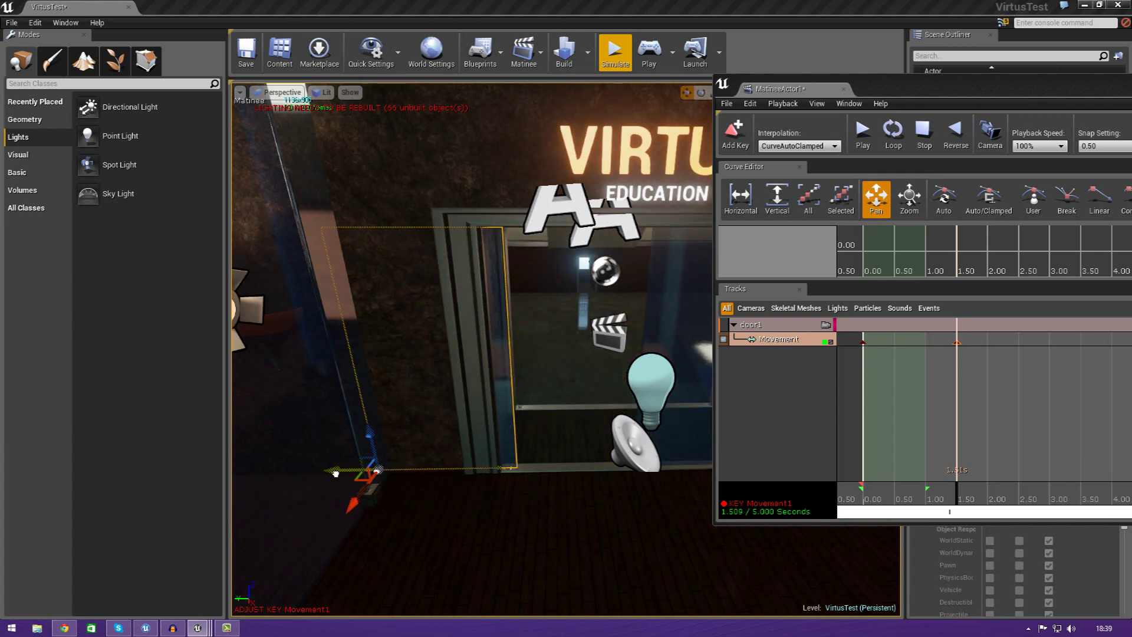
# Play the Matinee from the start to preview the left door panel's sliding movement
pyautogui.rightClick(771, 435)
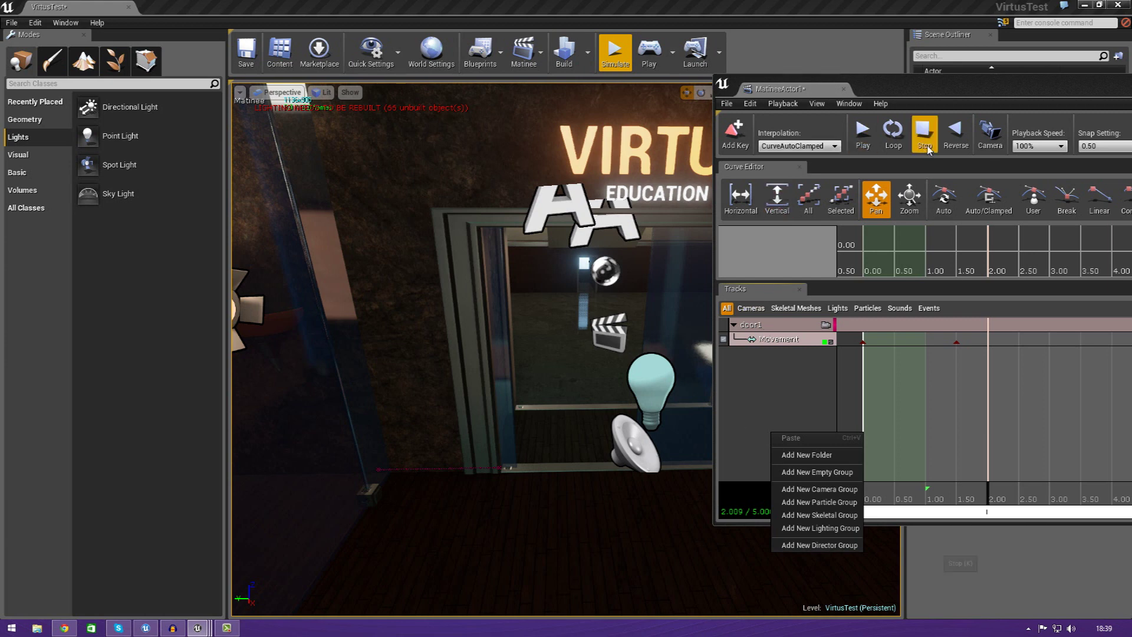
pyautogui.click(924, 138)
pyautogui.click(863, 136)
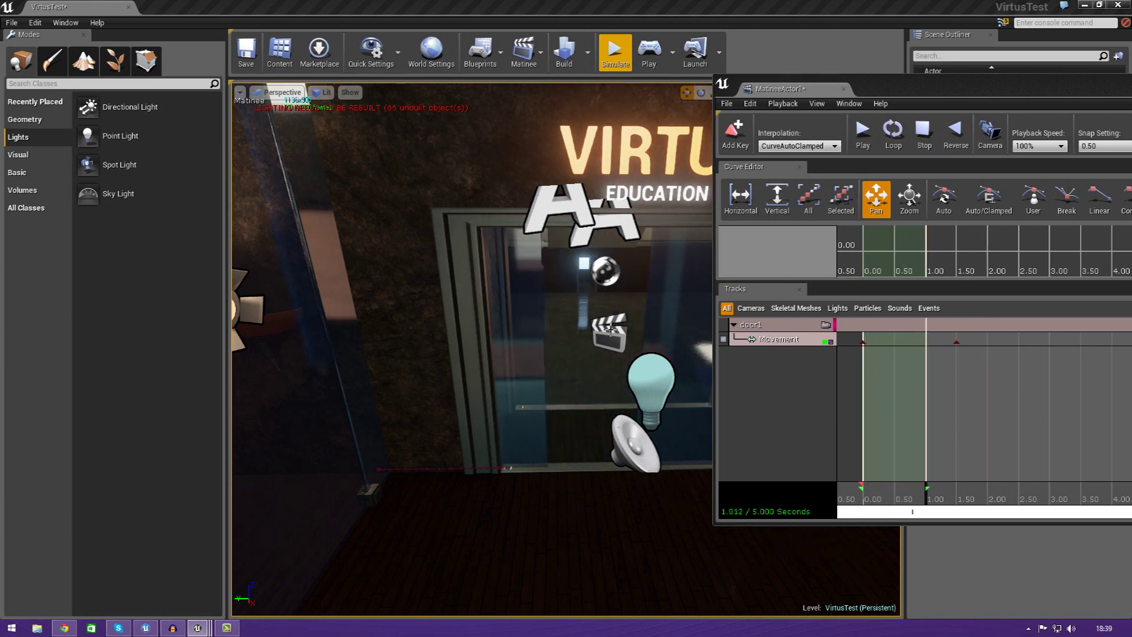
pyautogui.click(863, 141)
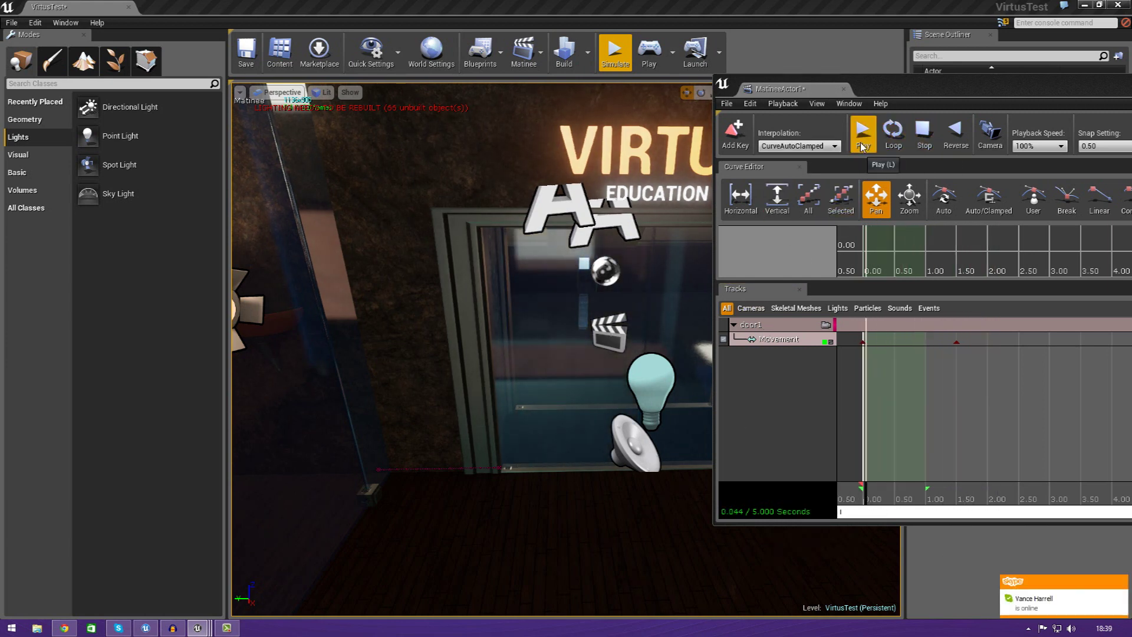
# Return the Matinee to the start and add an empty group named door2 for the right glass panel
pyautogui.moveTo(925, 89); pyautogui.dragTo(757, 53)
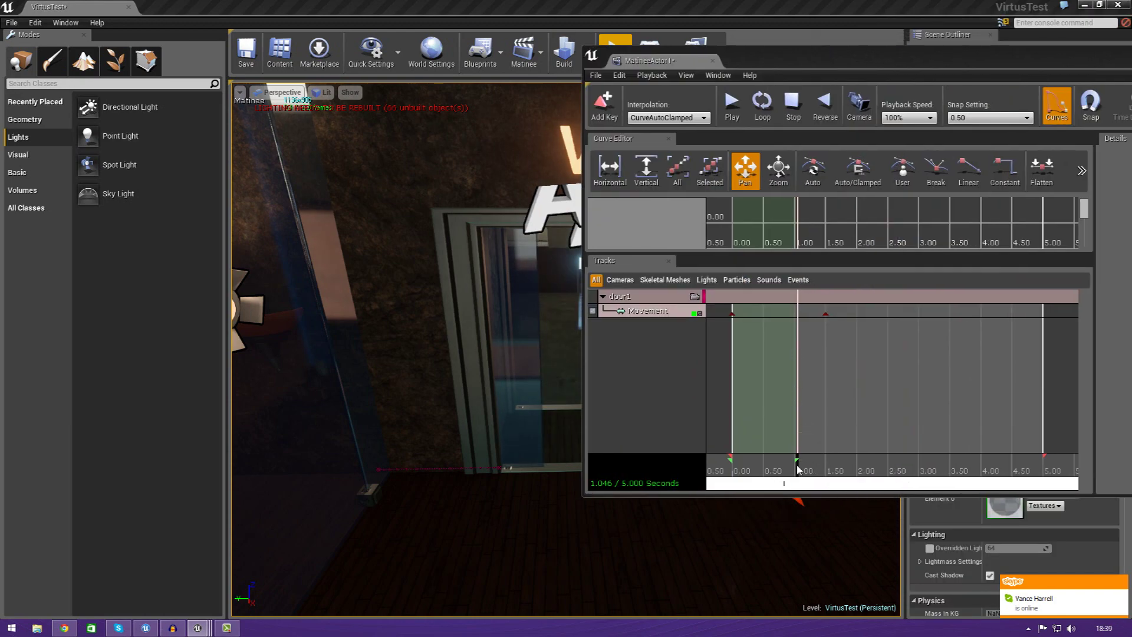
pyautogui.moveTo(798, 469); pyautogui.dragTo(731, 467)
pyautogui.rightClick(629, 342)
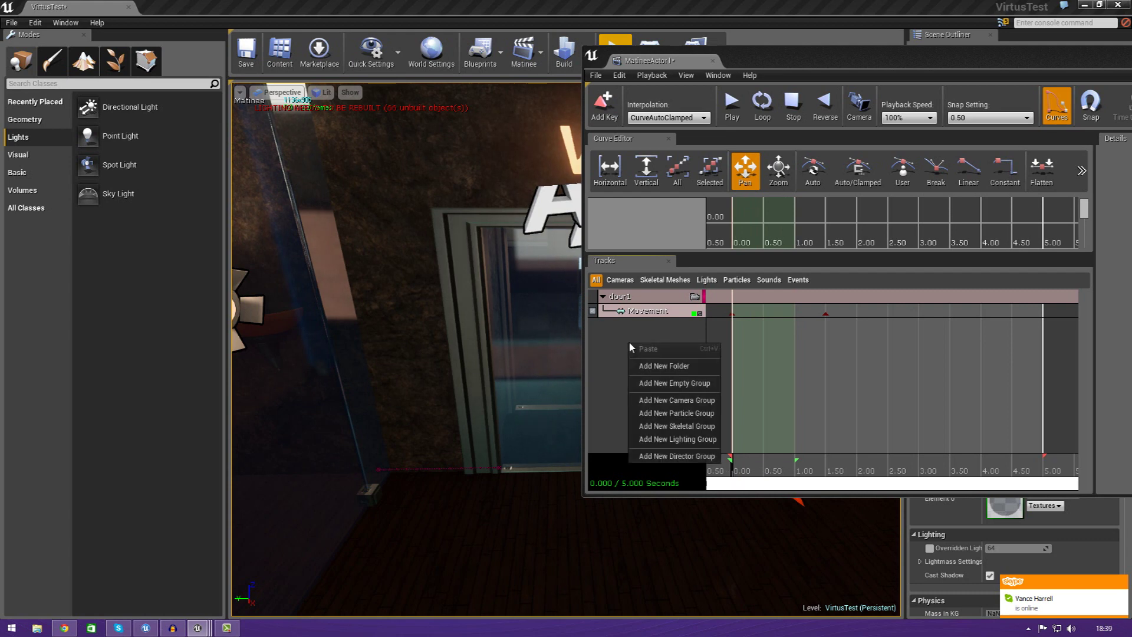
pyautogui.moveTo(828, 54); pyautogui.dragTo(977, 92)
pyautogui.rightClick(787, 399)
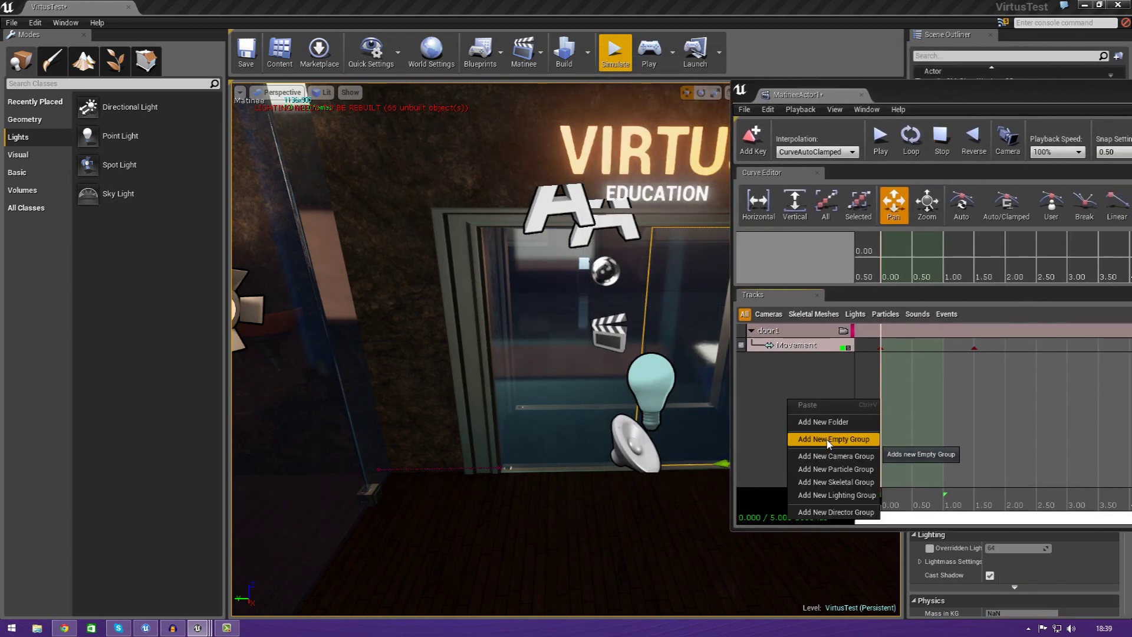
pyautogui.click(827, 440)
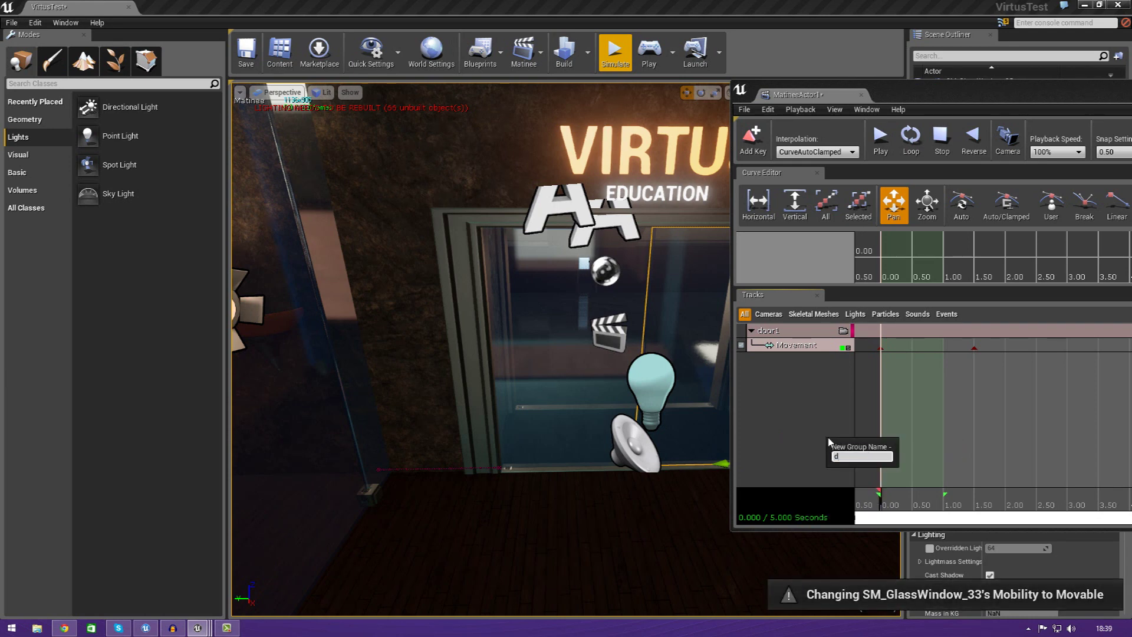
pyautogui.write('door2')
pyautogui.press('Return')
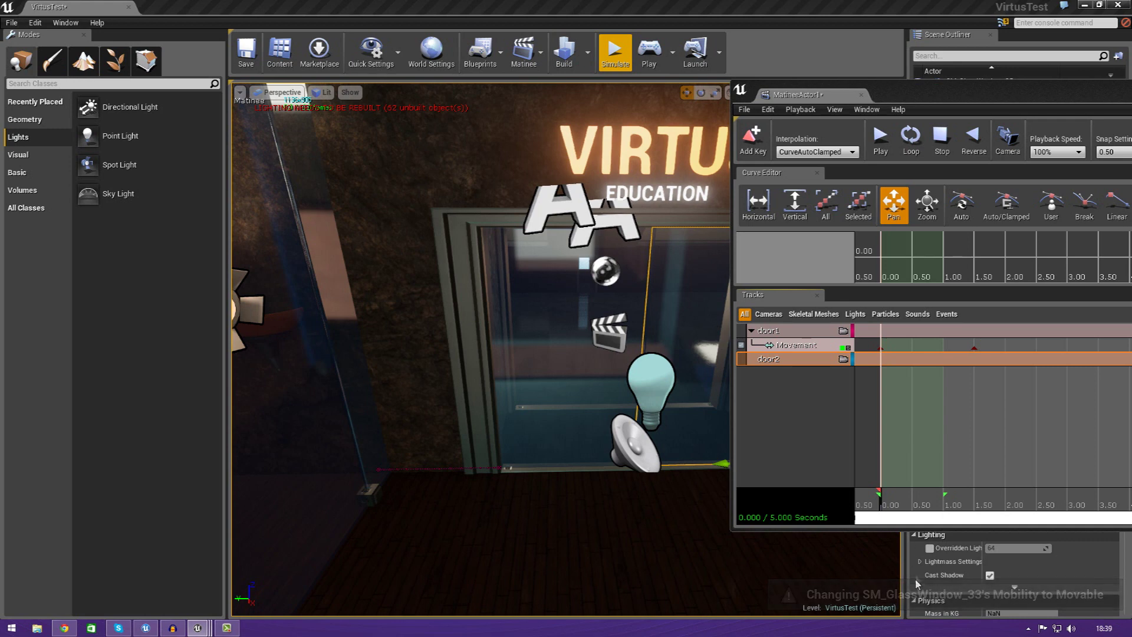
# Add a movement track to the door2 group
pyautogui.rightClick(774, 362)
pyautogui.press('Escape')
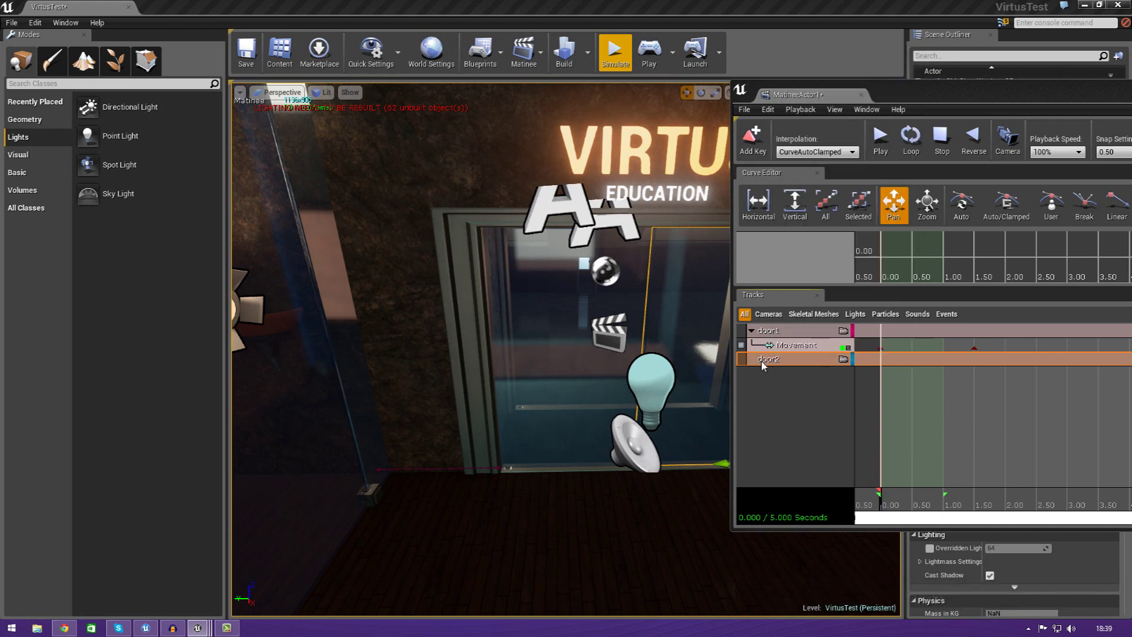
pyautogui.rightClick(763, 366)
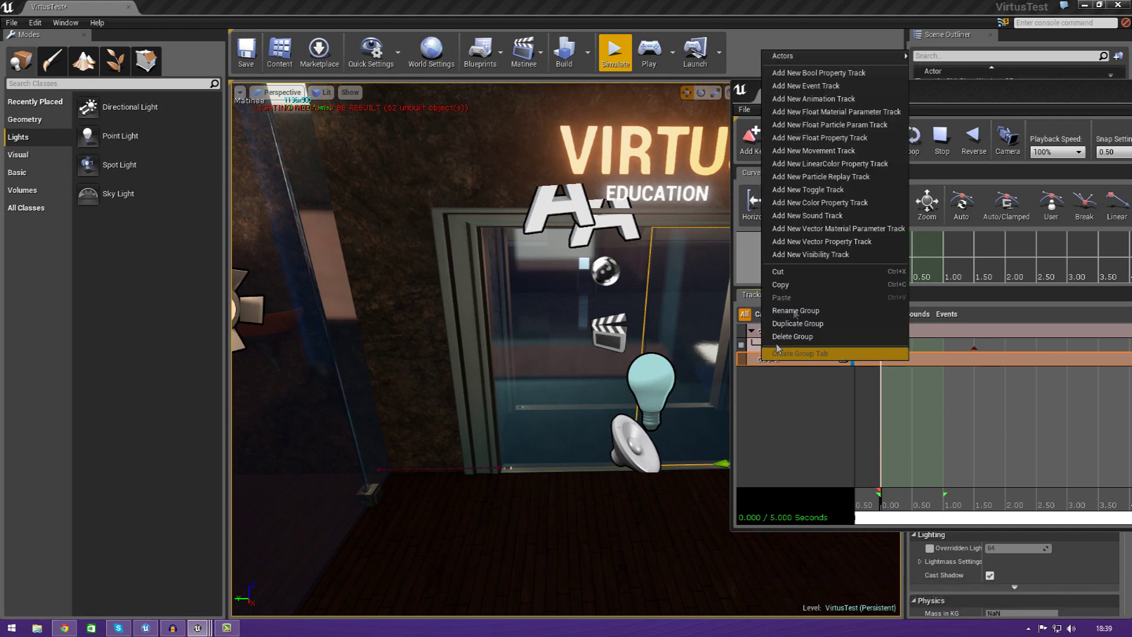
pyautogui.click(849, 151)
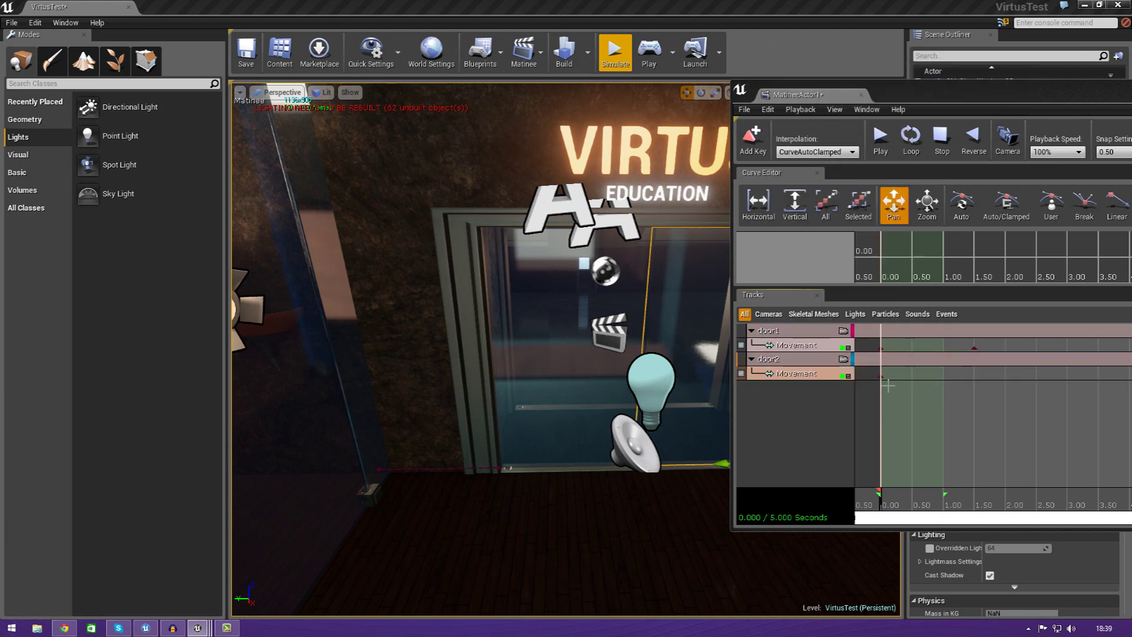
# Duplicate door2's starting movement key to about 1.53 seconds and slide the right glass panel outward along Y to its open position there
pyautogui.keyDown('alt'); pyautogui.moveTo(916, 382); pyautogui.dragTo(988, 390); pyautogui.keyUp('alt')
pyautogui.click(977, 377)
pyautogui.moveTo(685, 453); pyautogui.dragTo(708, 437, button='right')
pyautogui.moveTo(677, 490); pyautogui.dragTo(780, 489)
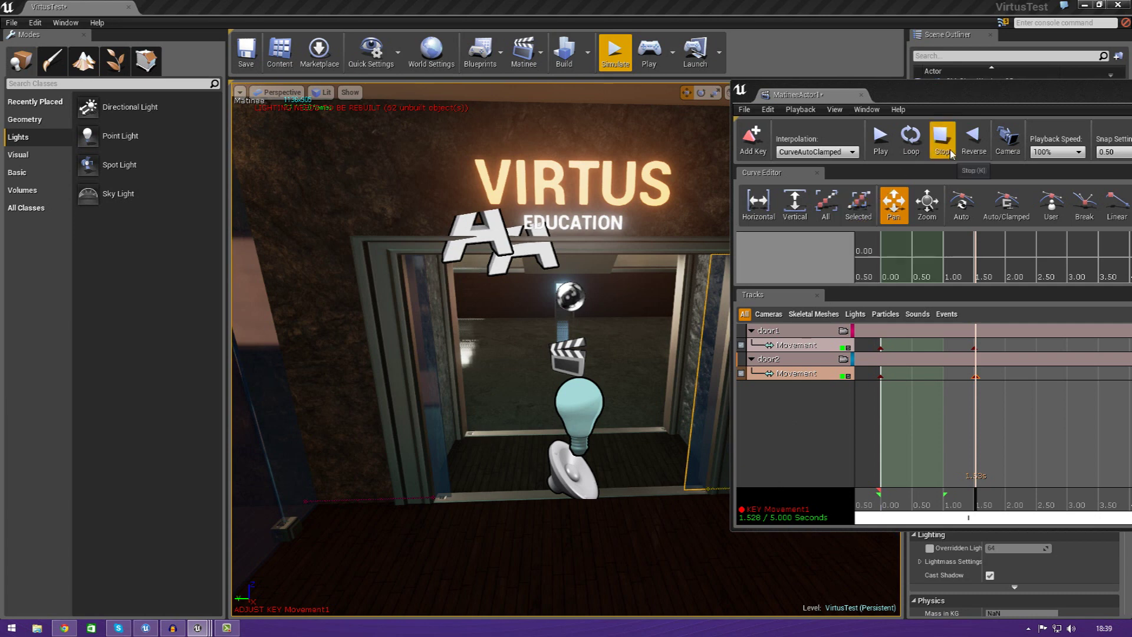
# Play the Matinee from the start to preview both door panels sliding open, and return to 0 seconds
pyautogui.click(942, 141)
pyautogui.click(880, 141)
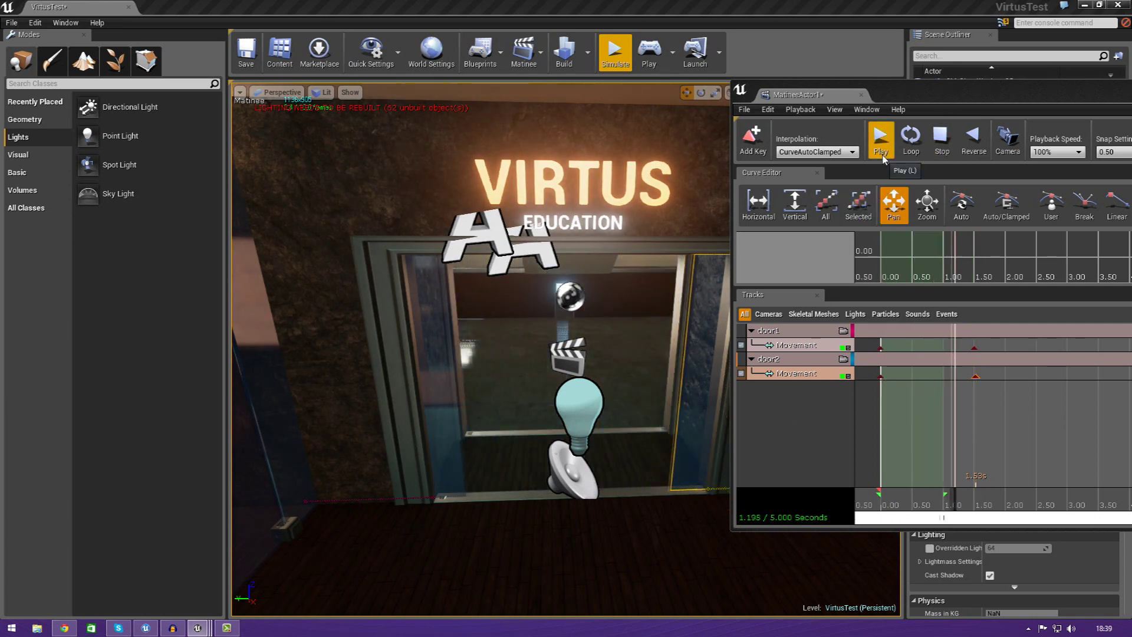
pyautogui.click(940, 142)
pyautogui.click(937, 143)
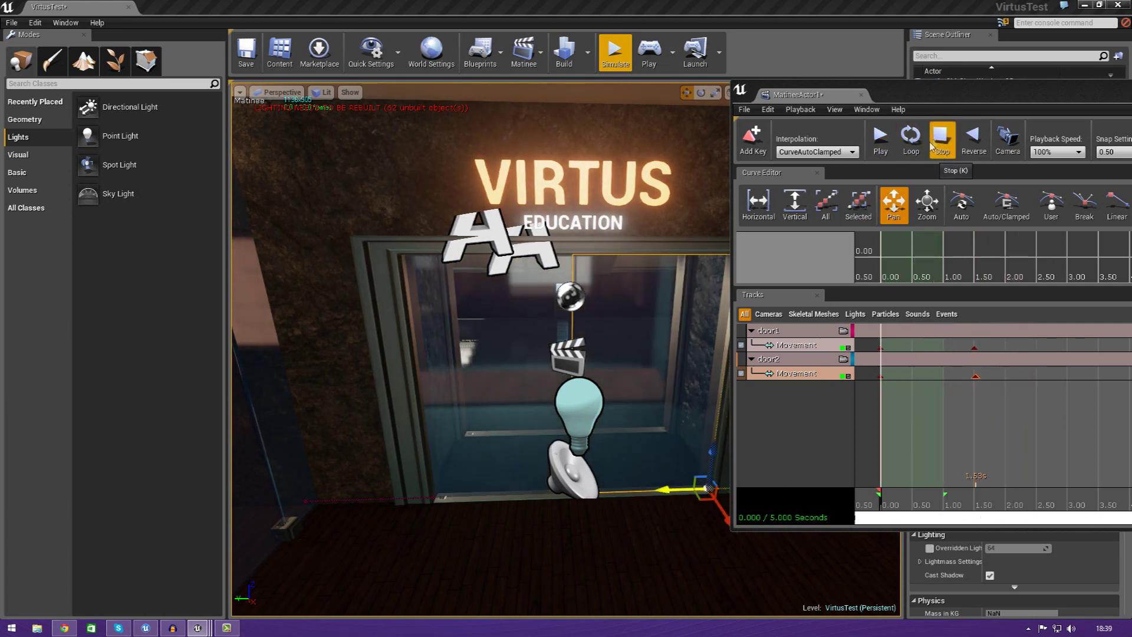
# Add a lighting group with the default name for the point light in the doorway
pyautogui.click(589, 418)
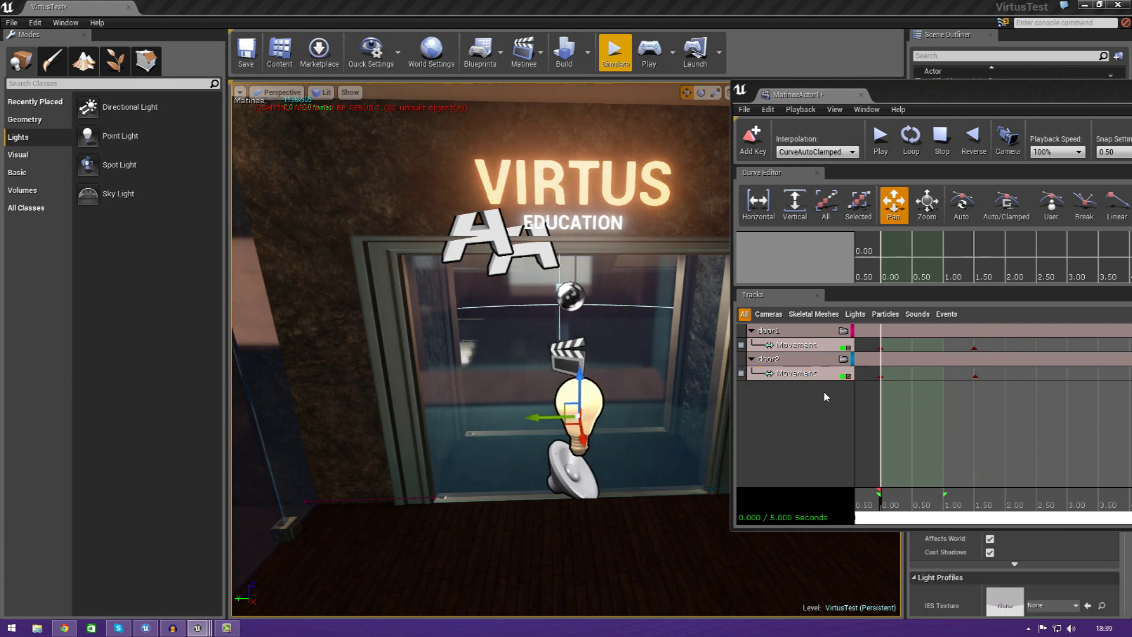
pyautogui.rightClick(806, 398)
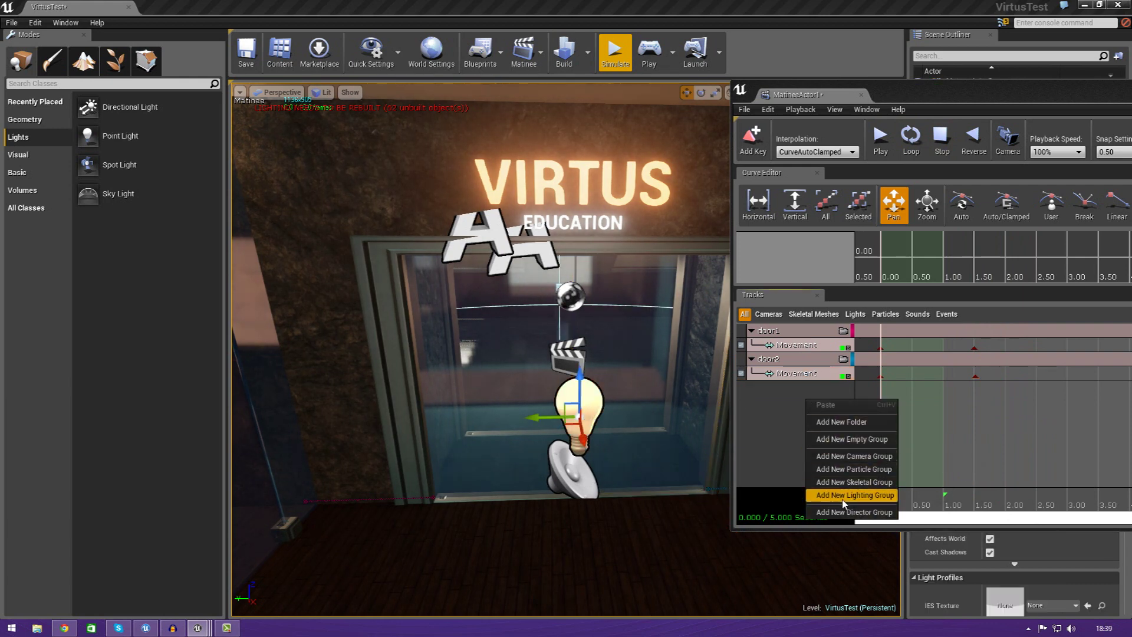
pyautogui.click(843, 497)
pyautogui.press('Return')
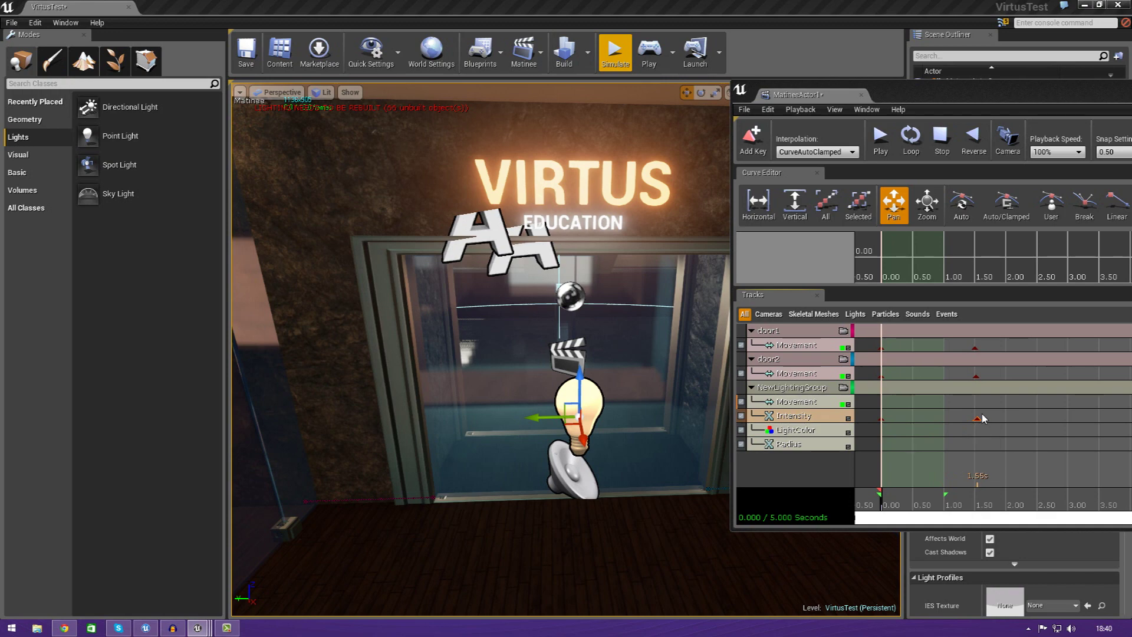
# Duplicate the light's starting intensity key to about 1.55 seconds and raise the point light's intensity at that key
pyautogui.click(979, 418)
pyautogui.moveTo(972, 101); pyautogui.dragTo(616, 102)
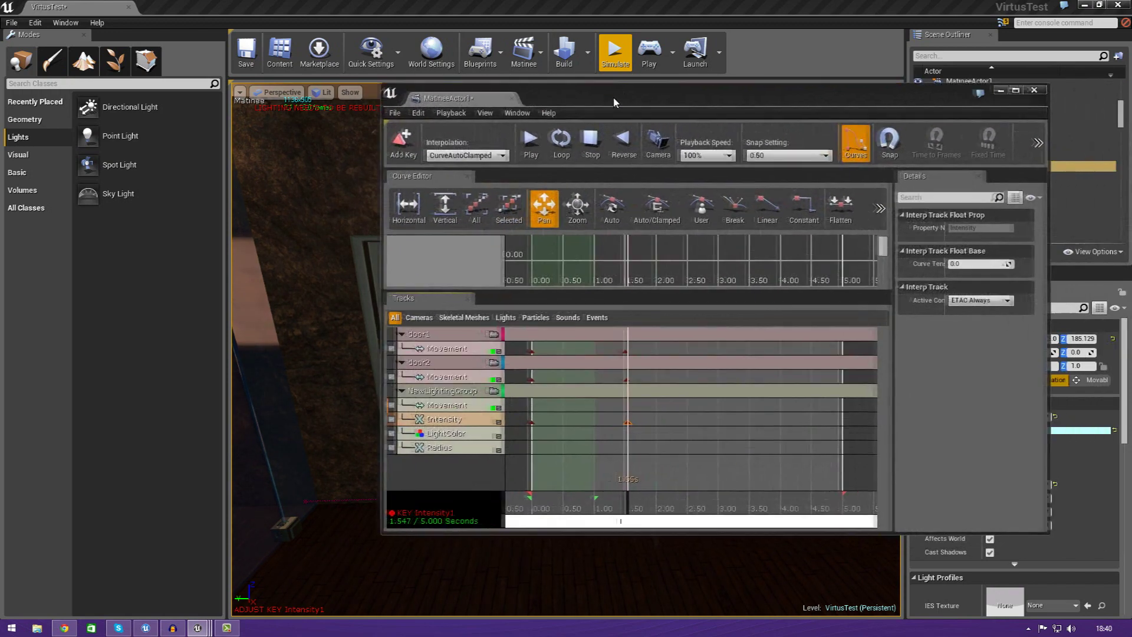
pyautogui.moveTo(728, 101); pyautogui.dragTo(1088, 111)
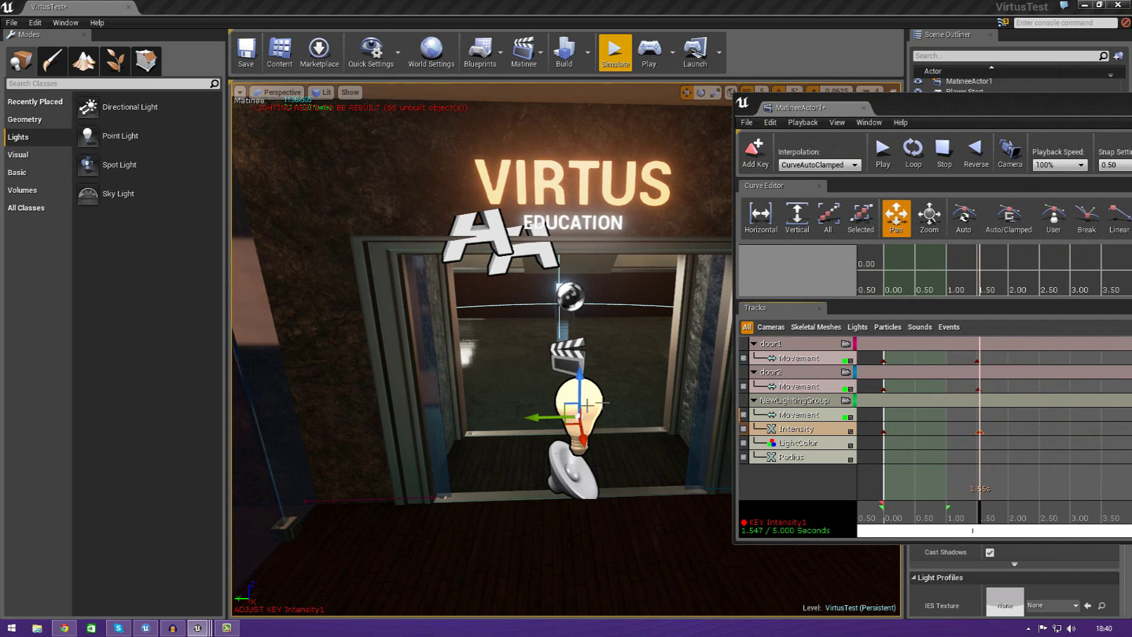
pyautogui.moveTo(1053, 110); pyautogui.dragTo(499, 561)
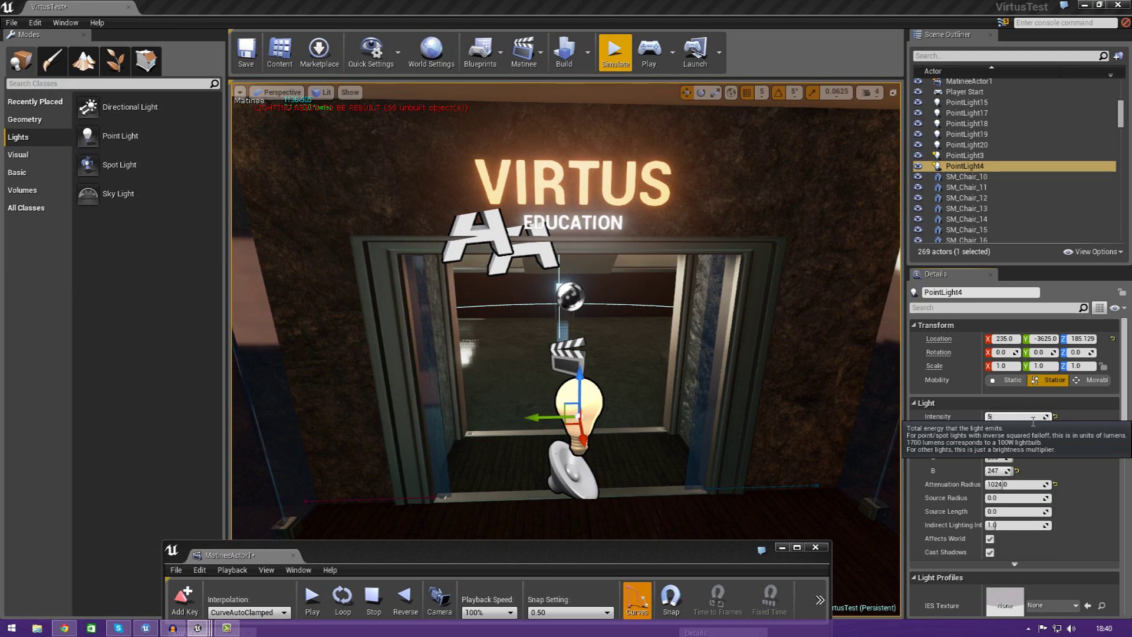
pyautogui.write('0')
pyautogui.press('Return')
pyautogui.press('Return')
# Play the Matinee forward and in reverse to preview the light brightening as the doors open
pyautogui.moveTo(691, 417); pyautogui.dragTo(596, 424, button='right')
pyautogui.moveTo(529, 572); pyautogui.dragTo(1066, 139)
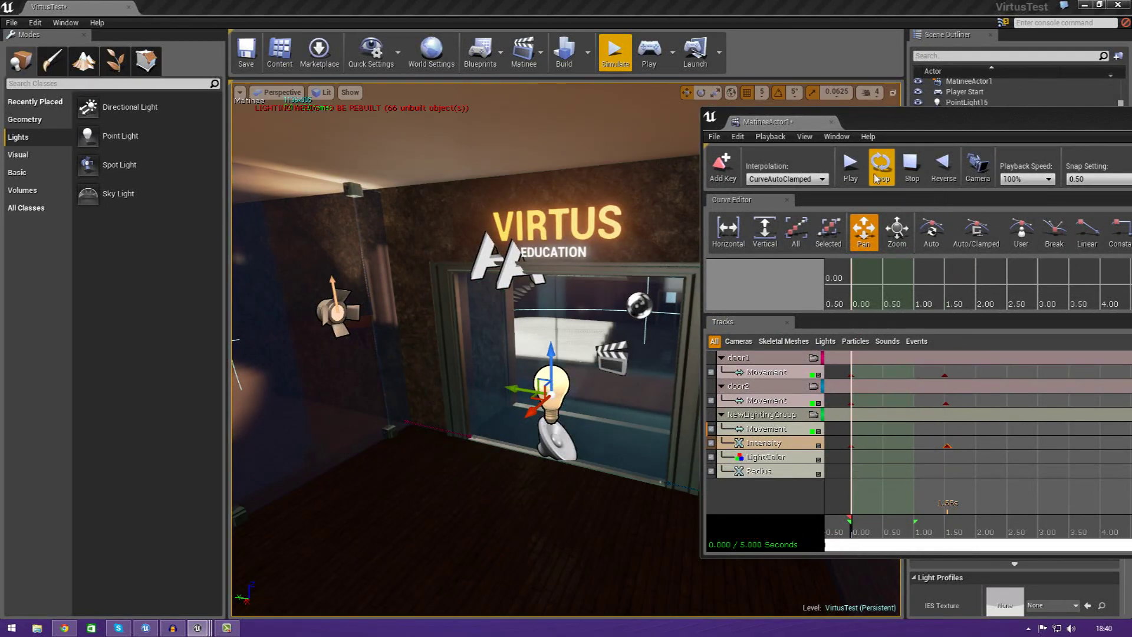
pyautogui.click(853, 176)
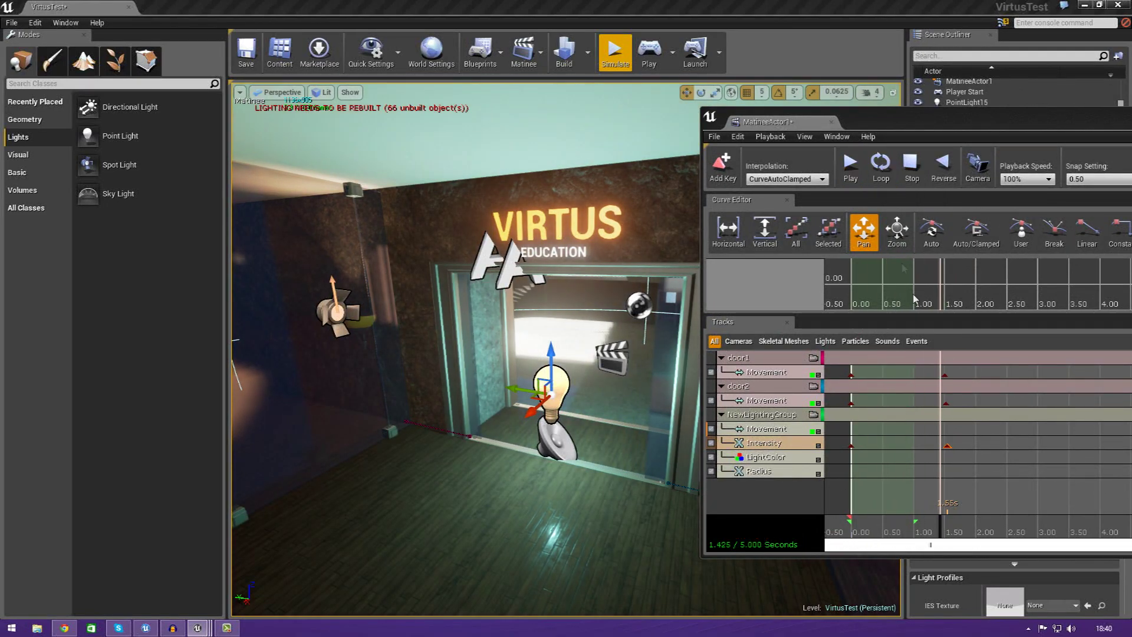
pyautogui.click(909, 175)
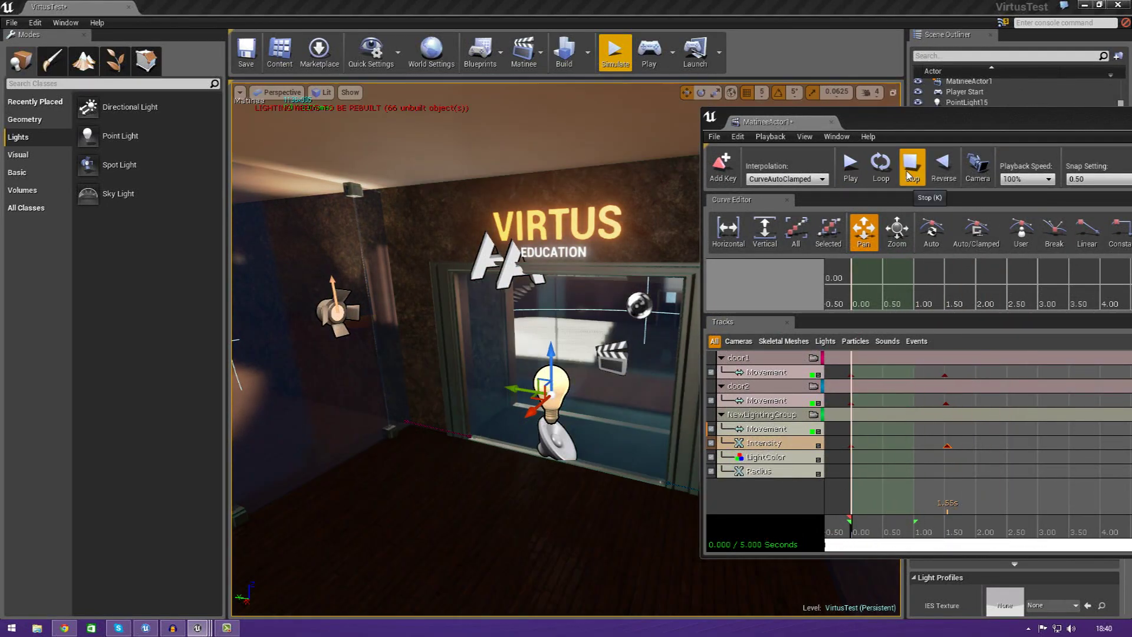
pyautogui.click(942, 177)
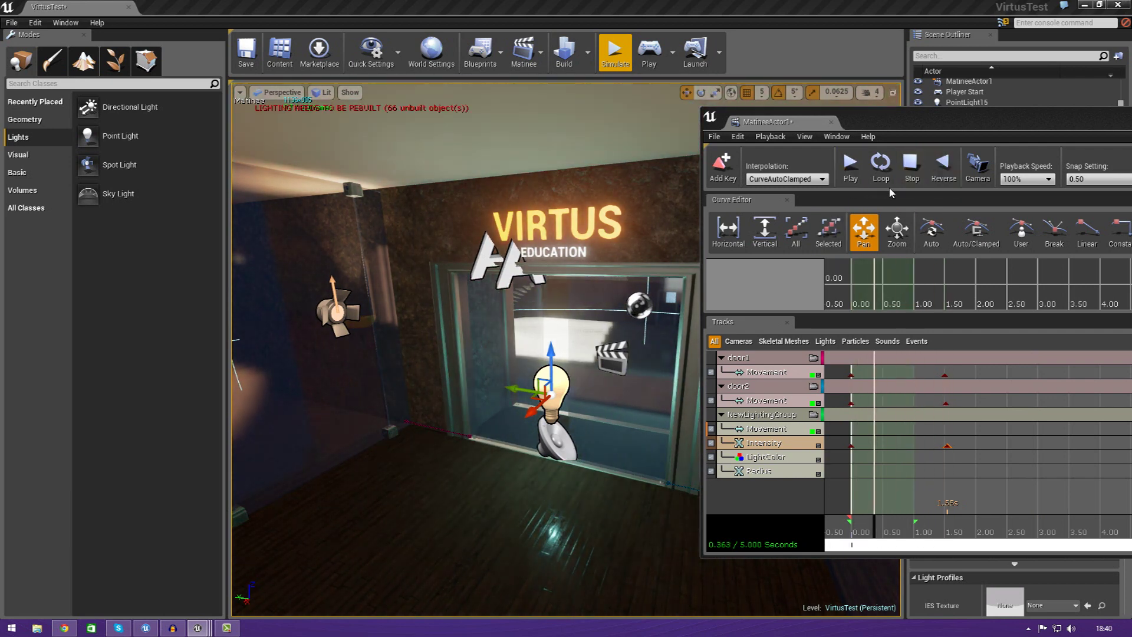
pyautogui.moveTo(868, 129); pyautogui.dragTo(871, 102)
pyautogui.press('space')
# Add an empty group with the default name for the ambient sound actor and give it a sound track
pyautogui.click(569, 457)
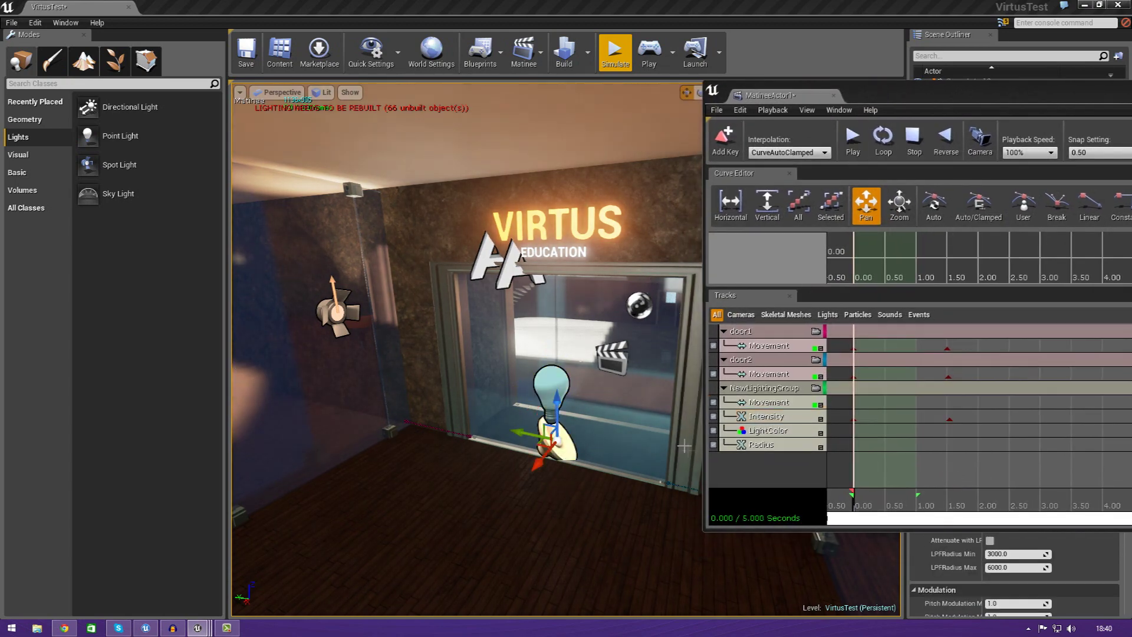
pyautogui.rightClick(727, 467)
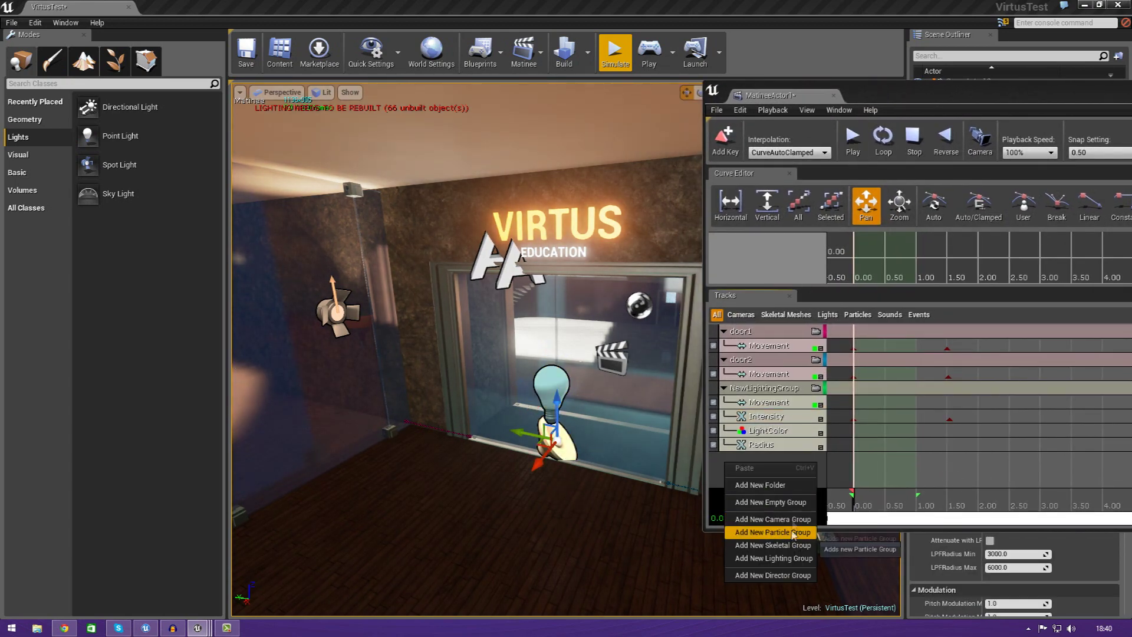
pyautogui.click(790, 504)
pyautogui.press('Return')
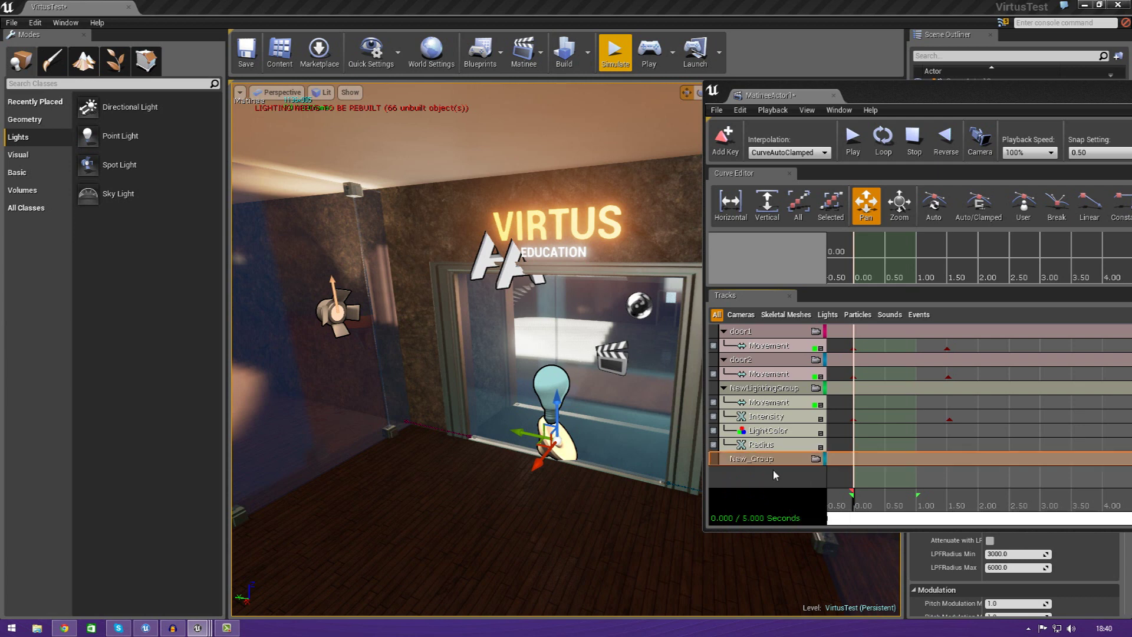
pyautogui.rightClick(770, 459)
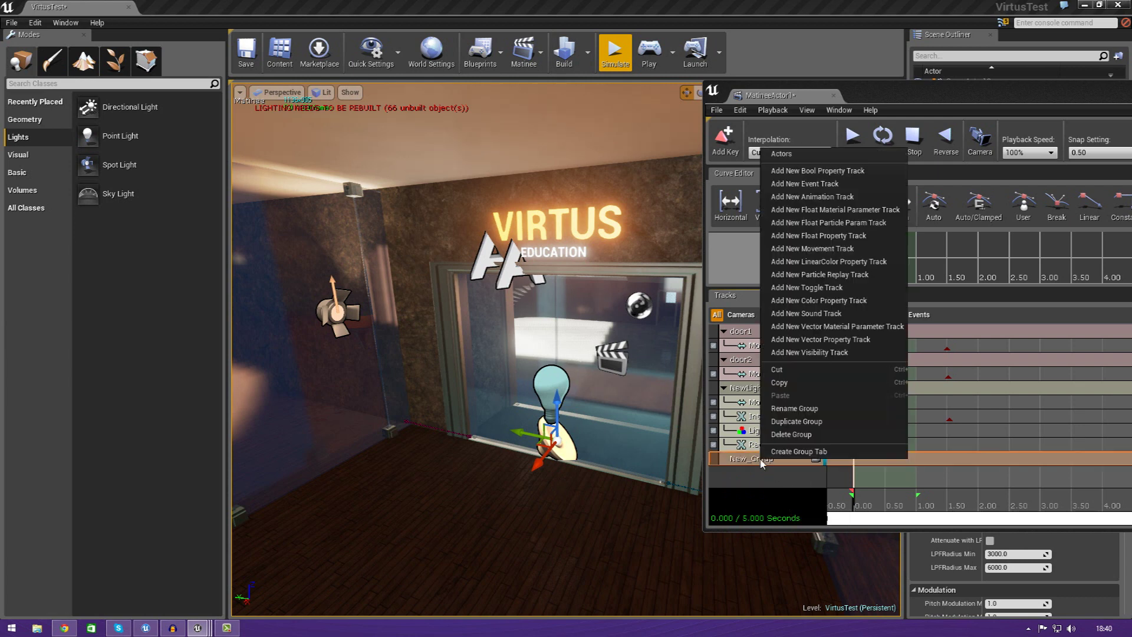
pyautogui.click(847, 313)
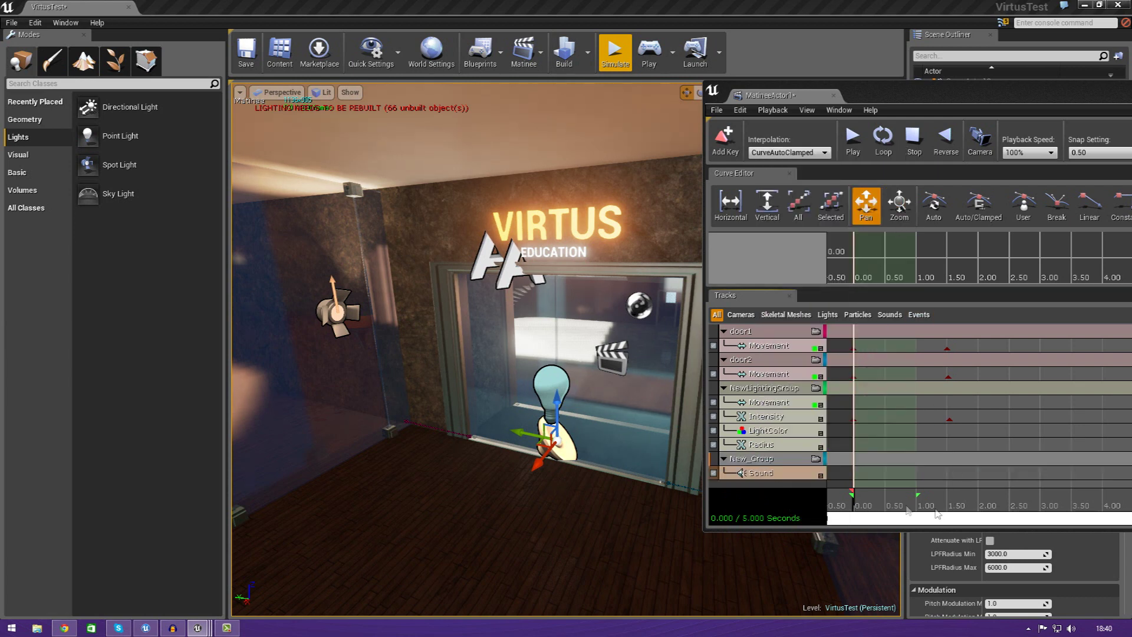
# Add a key for the Light01 sound at 0 seconds on the sound track
pyautogui.moveTo(888, 89); pyautogui.dragTo(595, 74)
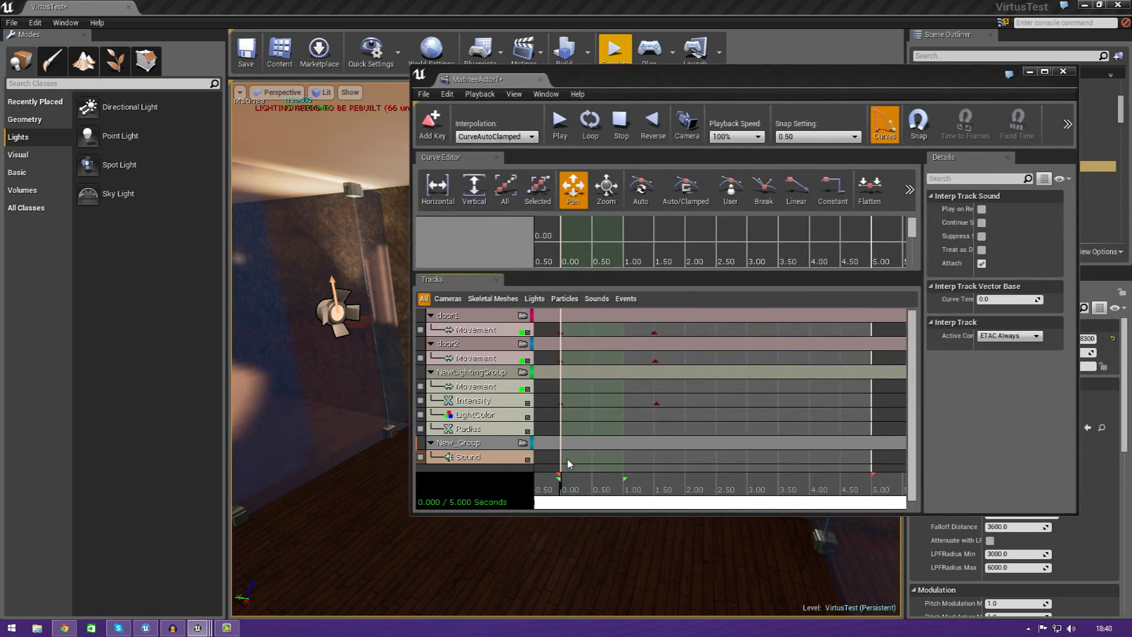
pyautogui.press('Return')
pyautogui.moveTo(641, 507)
pyautogui.mouseDown()
pyautogui.moveTo(600, 510)
pyautogui.moveTo(663, 505)
pyautogui.mouseUp()
pyautogui.moveTo(656, 77); pyautogui.dragTo(1001, 40)
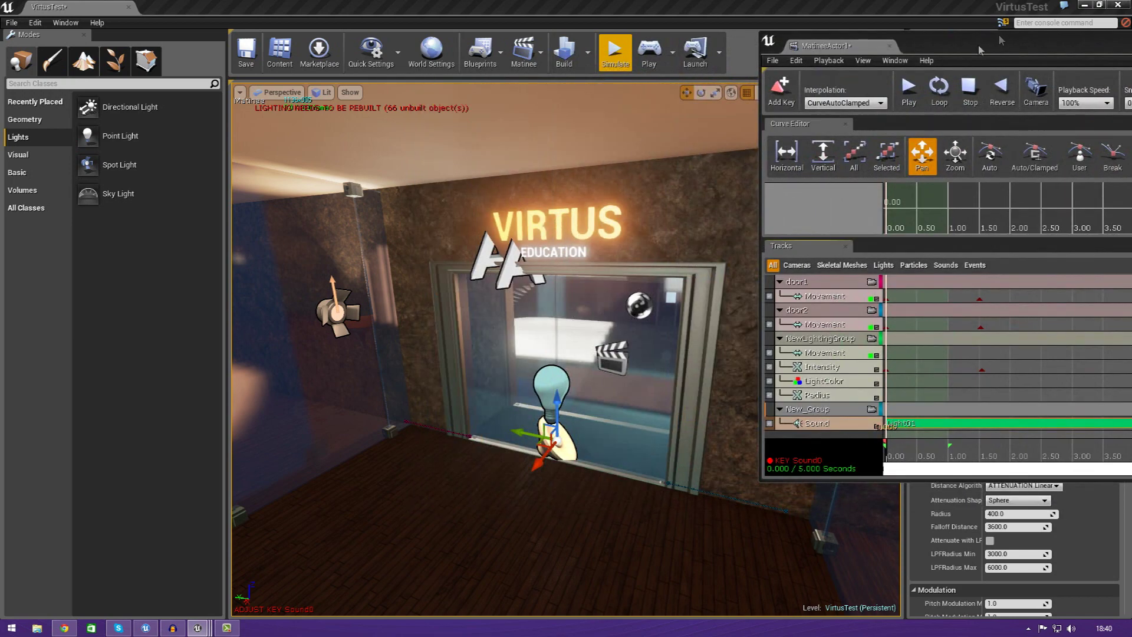
# Play the Matinee from close to the ambient sound actor to preview the doors, light and Light01 sound together
pyautogui.press('w')
pyautogui.moveTo(602, 530); pyautogui.dragTo(528, 560, button='right')
pyautogui.moveTo(631, 513); pyautogui.dragTo(603, 529, button='right')
pyautogui.press('w')
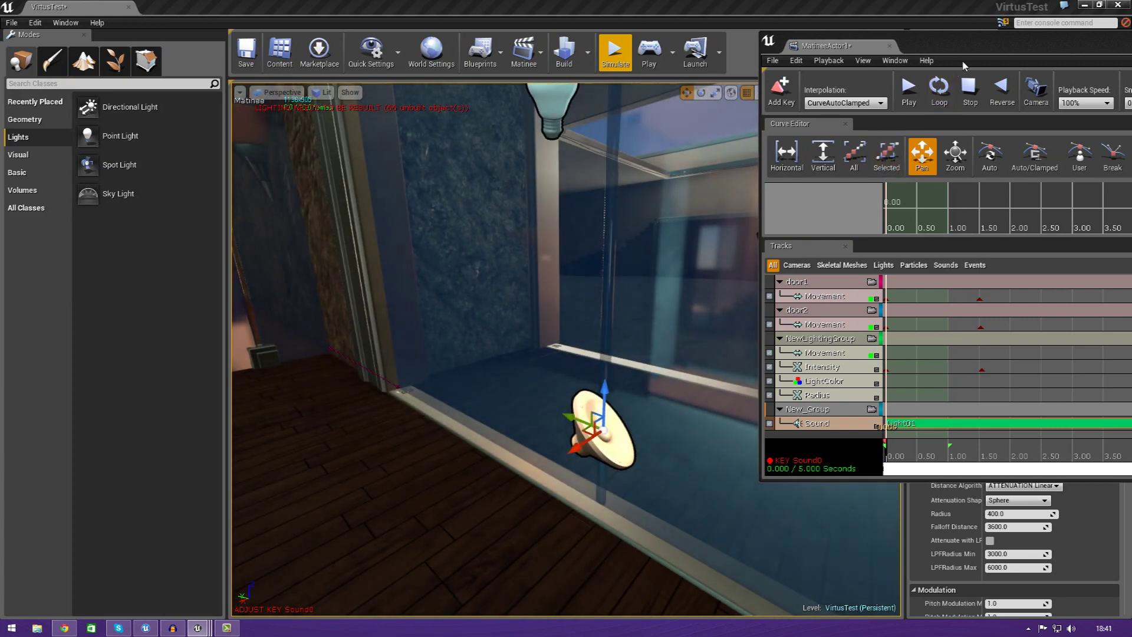
pyautogui.click(279, 52)
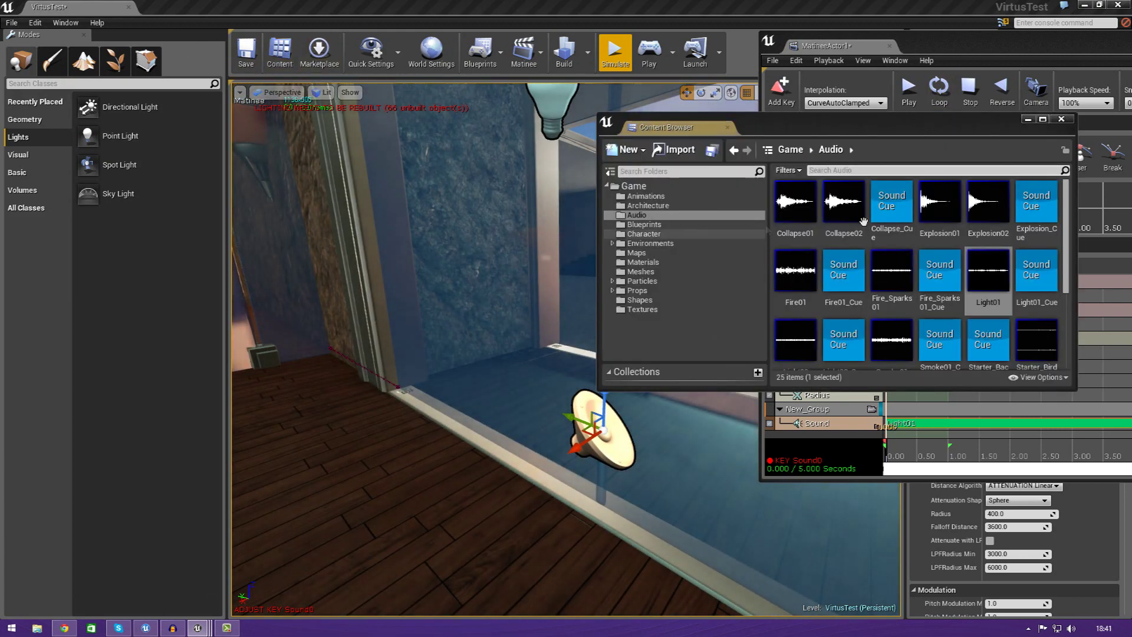
pyautogui.click(730, 126)
pyautogui.moveTo(914, 36); pyautogui.dragTo(855, 58)
pyautogui.click(852, 122)
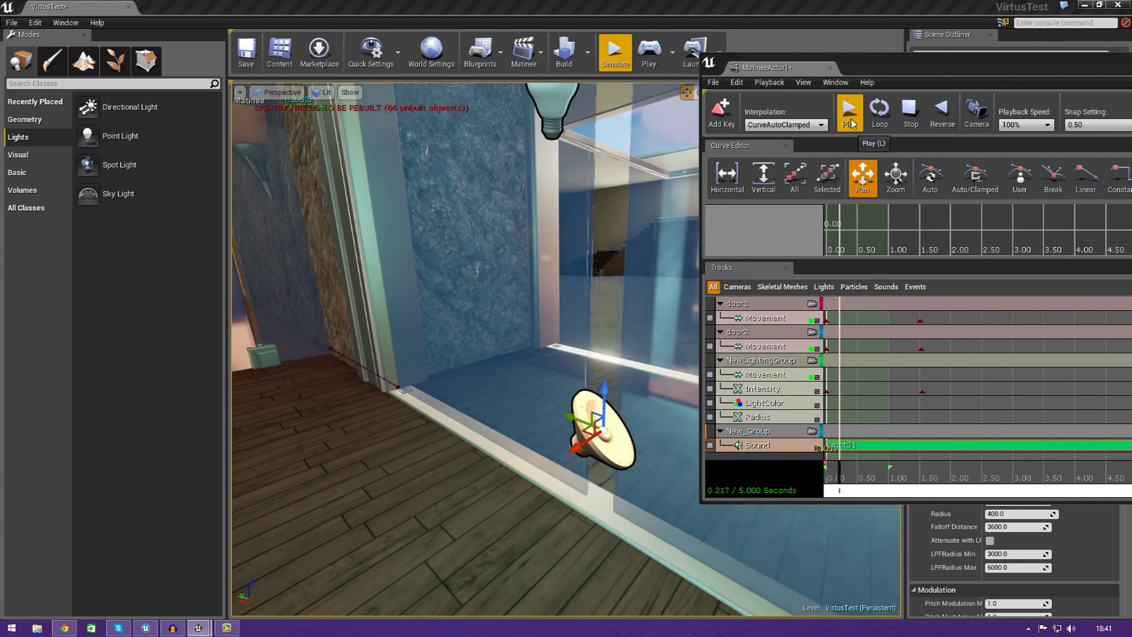
pyautogui.click(911, 122)
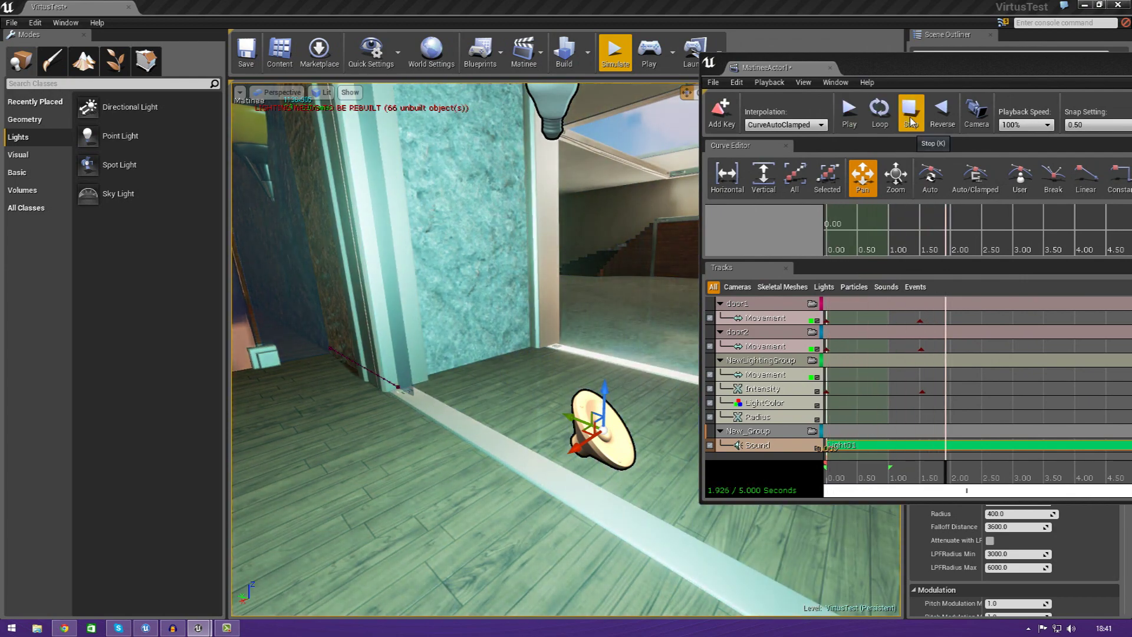
pyautogui.click(879, 109)
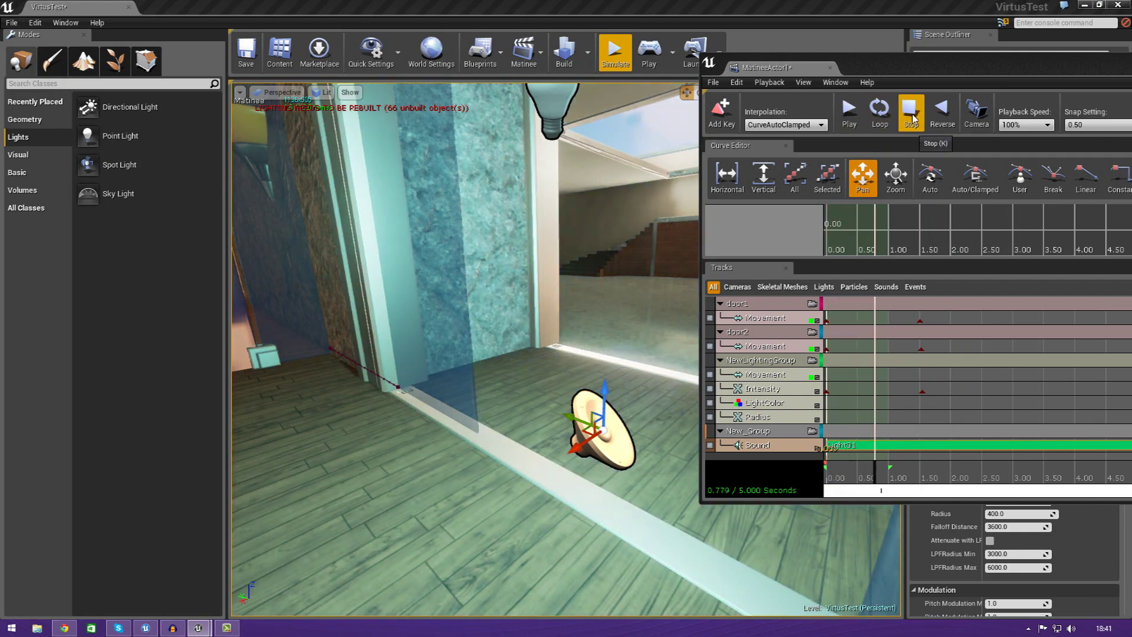
pyautogui.click(911, 121)
# Shorten the Matinee sequence to end at 1.56 seconds, just after the last door and light keys
pyautogui.moveTo(933, 75); pyautogui.dragTo(542, 1)
pyautogui.scroll(-1, 689, 483)
pyautogui.scroll(3, 689, 482)
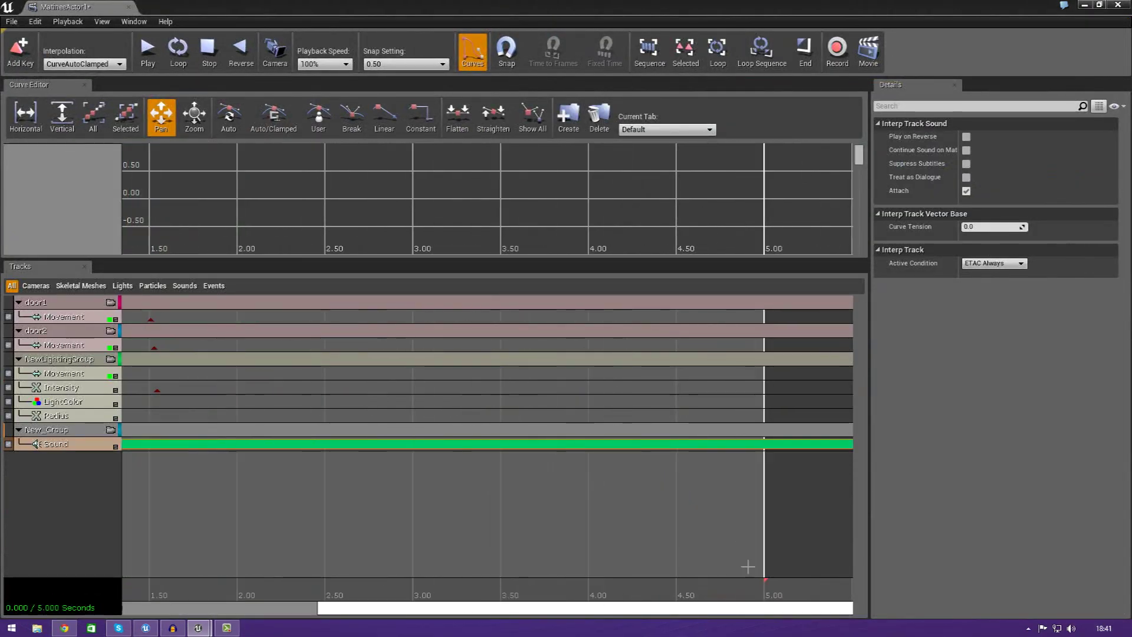
pyautogui.scroll(-2, 748, 567)
pyautogui.scroll(1, 746, 569)
pyautogui.scroll(-2, 746, 570)
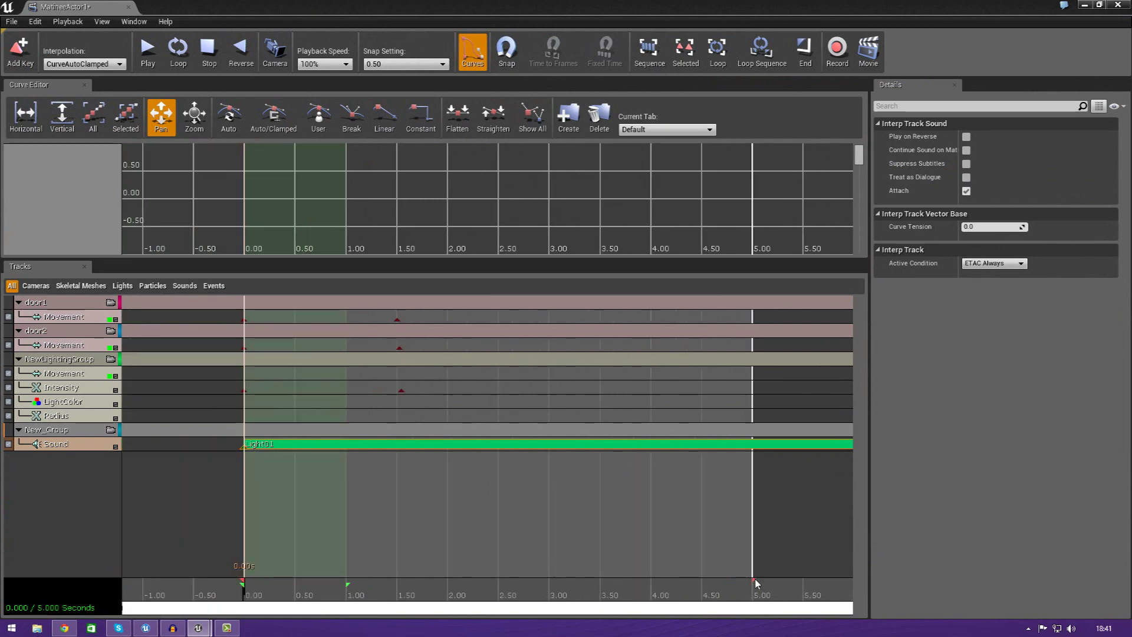
pyautogui.moveTo(756, 584); pyautogui.dragTo(560, 593)
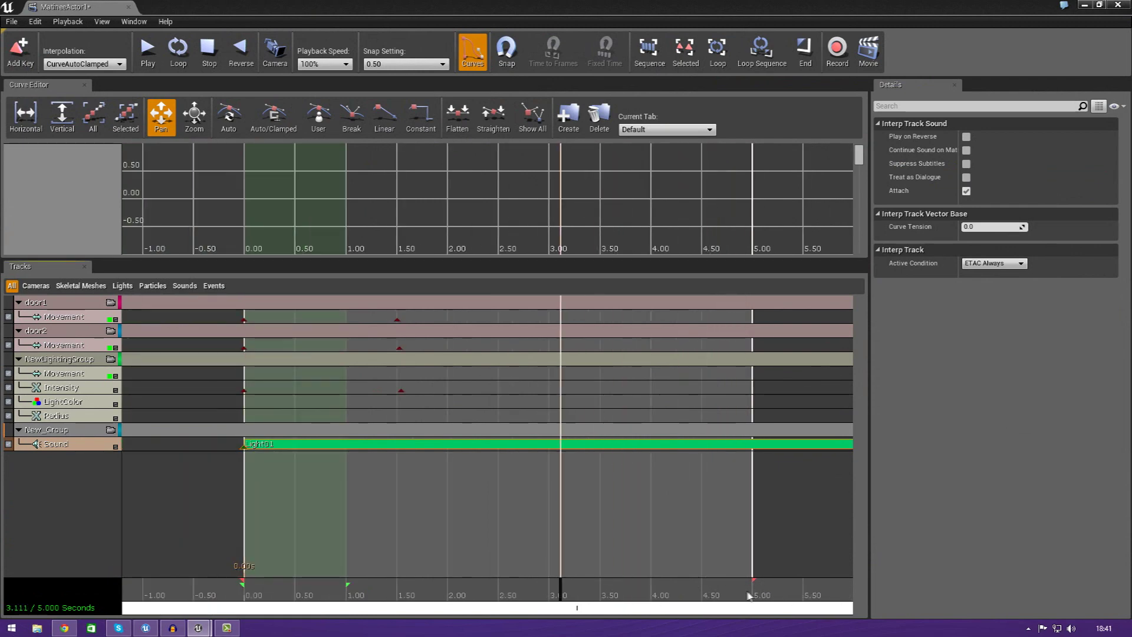
pyautogui.moveTo(752, 582)
pyautogui.mouseDown()
pyautogui.moveTo(391, 584)
pyautogui.moveTo(414, 583)
pyautogui.mouseUp()
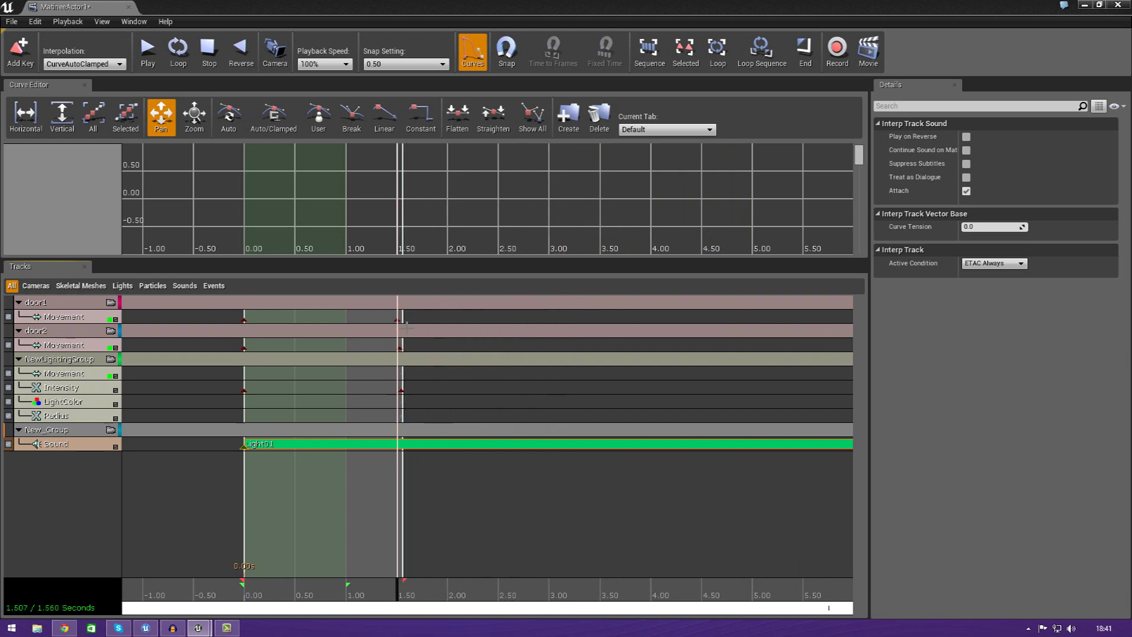
# Close the Matinee editor and return to the glass doors under the VIRTUS sign in the level
pyautogui.click(1085, 6)
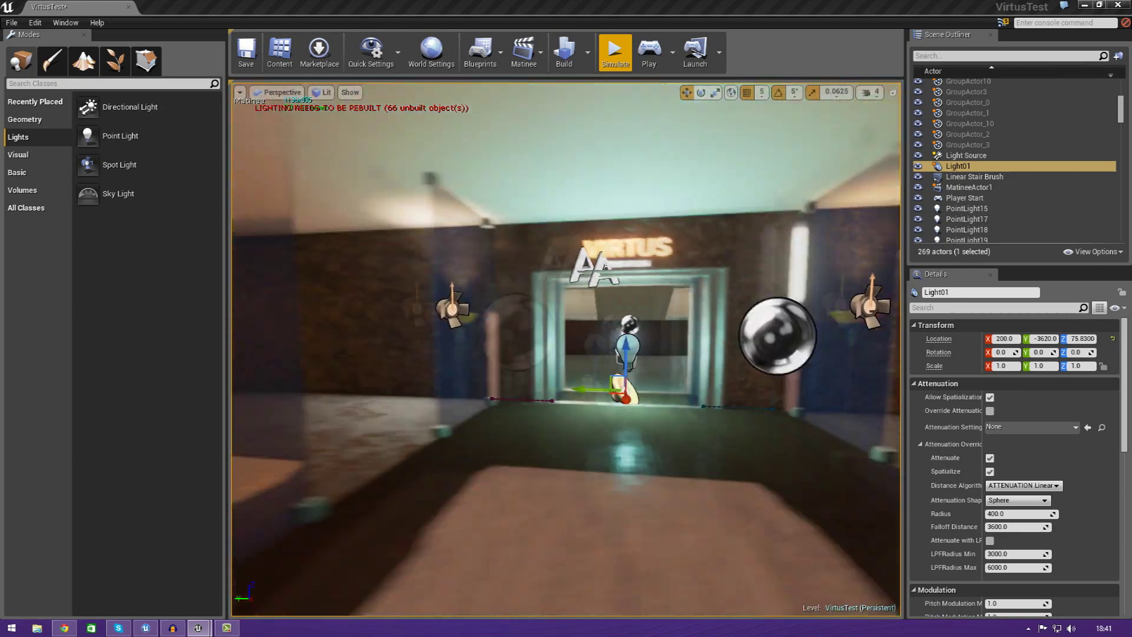
pyautogui.hotkey('alt', 'Tab')
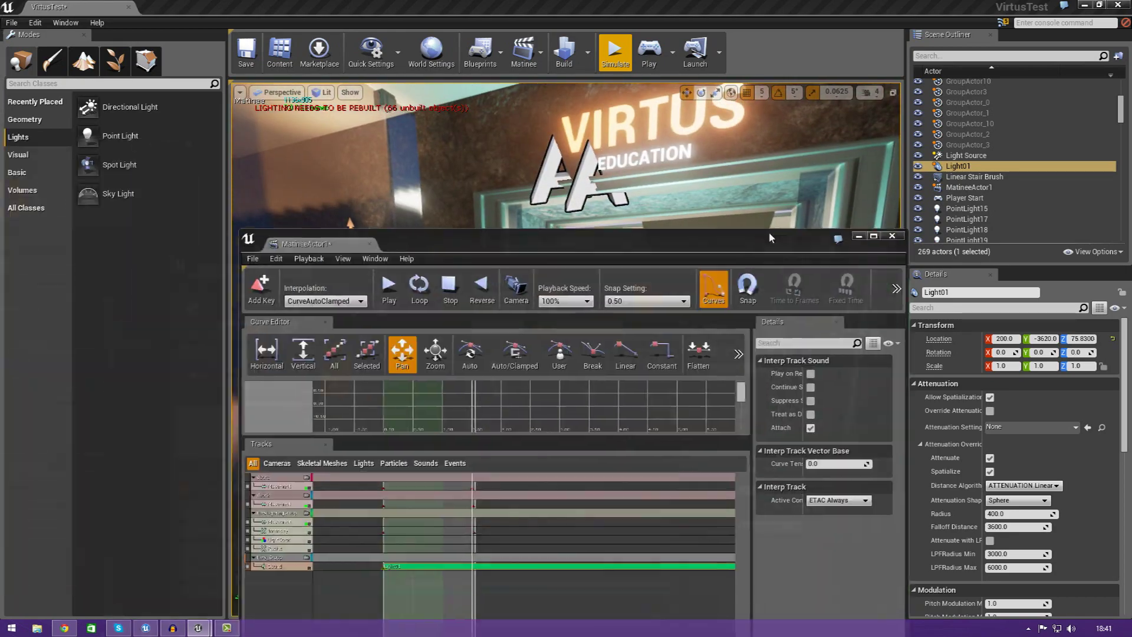
pyautogui.moveTo(769, 238); pyautogui.dragTo(779, 115)
pyautogui.click(892, 113)
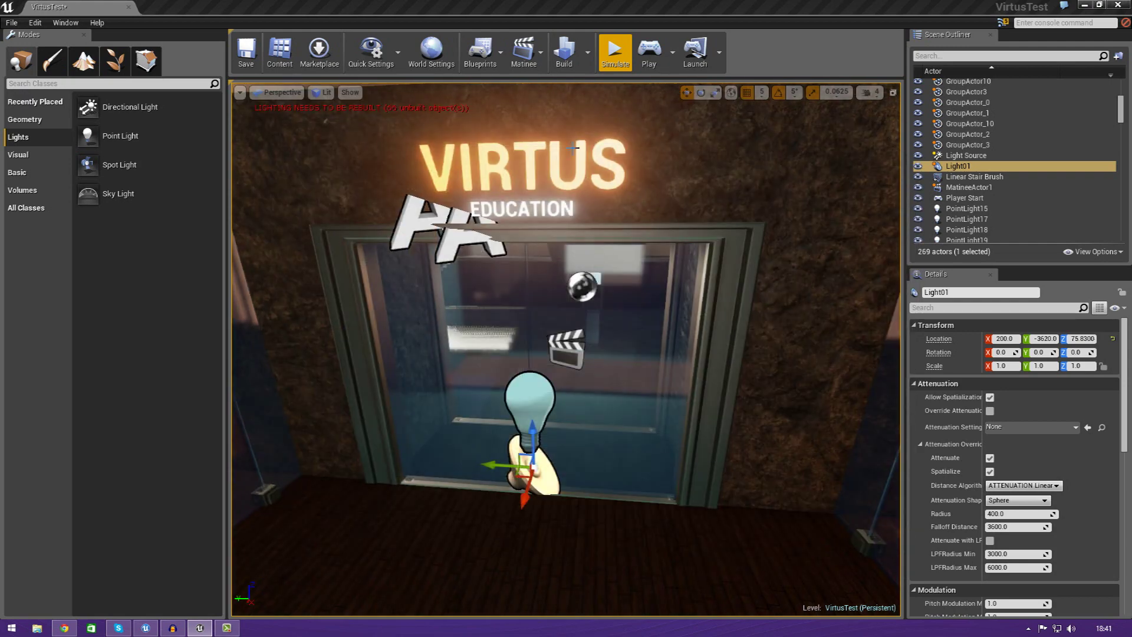
pyautogui.press('s')
pyautogui.moveTo(573, 148)
pyautogui.mouseDown(button='right')
pyautogui.moveTo(625, 112)
pyautogui.moveTo(543, 145)
pyautogui.moveTo(563, 146)
pyautogui.mouseUp(button='right')
pyautogui.press('w')
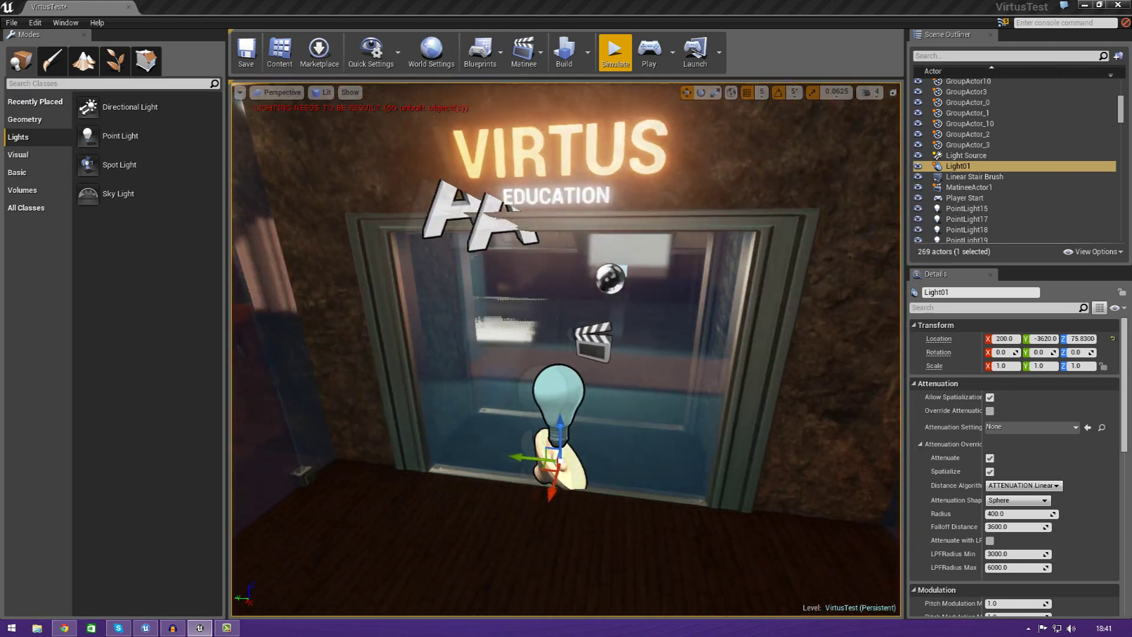
pyautogui.moveTo(619, 227); pyautogui.dragTo(597, 209, button='right')
pyautogui.press('d')
pyautogui.click(611, 400)
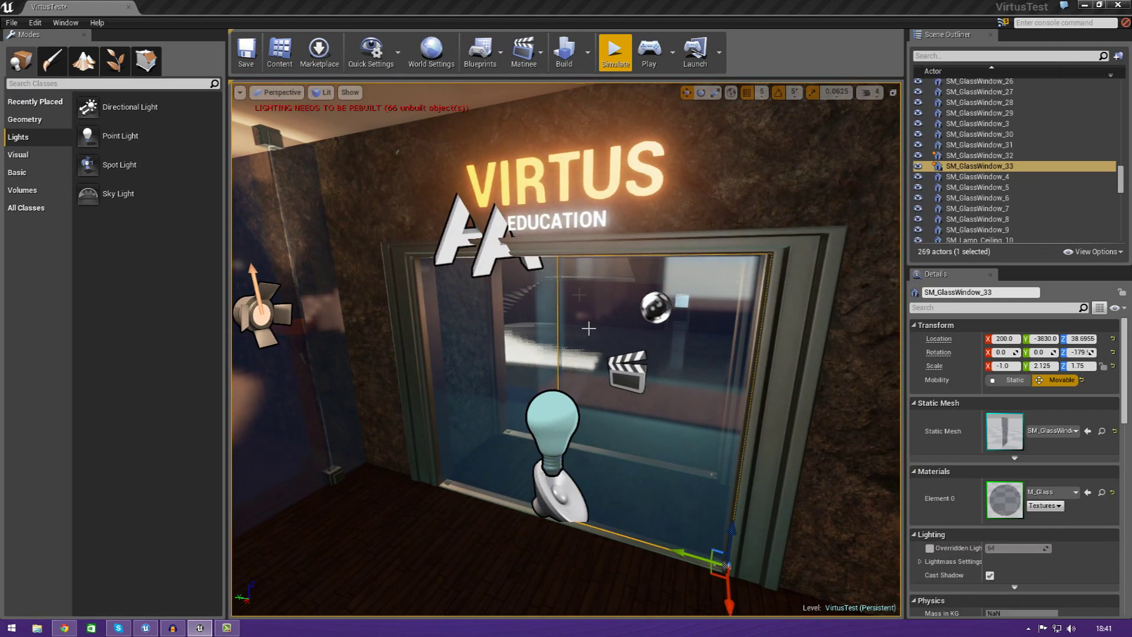
# Open the Level Blueprint and delete all the old nodes from its event graph
pyautogui.click(480, 52)
pyautogui.click(507, 88)
pyautogui.scroll(2, 730, 303)
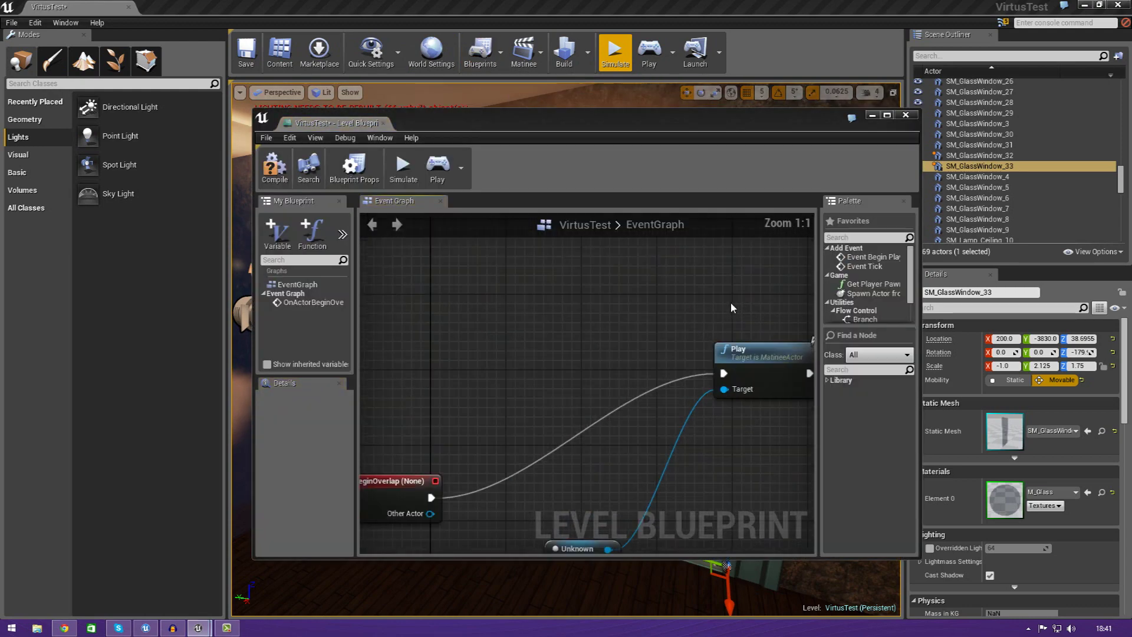
pyautogui.scroll(-4, 731, 304)
pyautogui.moveTo(730, 304); pyautogui.dragTo(521, 423, button='right')
pyautogui.scroll(-2, 555, 415)
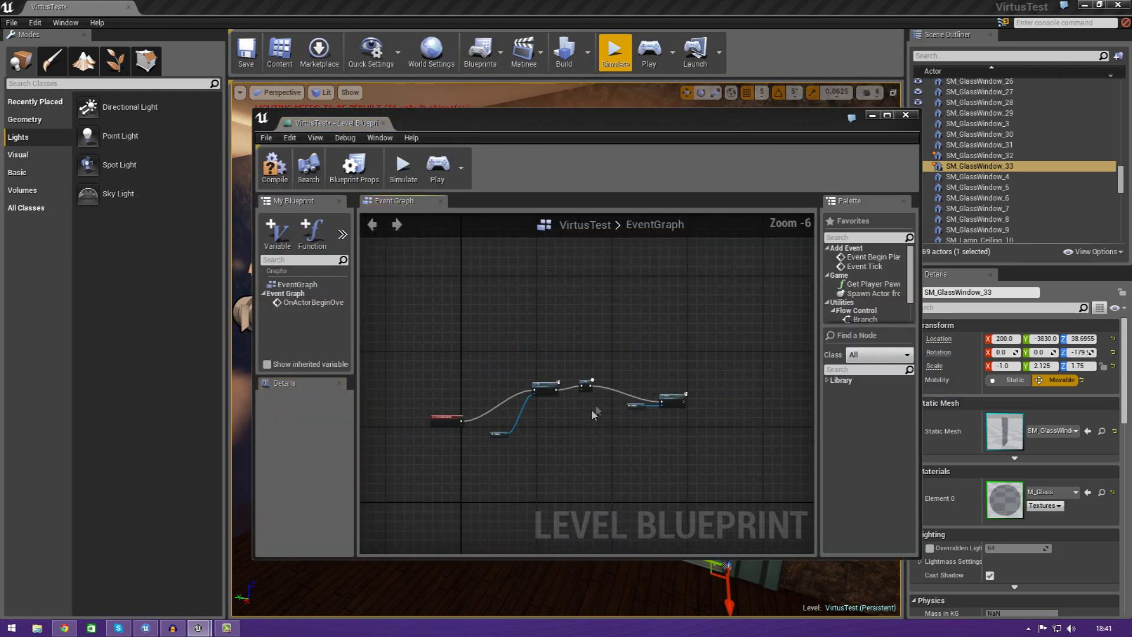
pyautogui.moveTo(414, 517); pyautogui.dragTo(414, 518)
pyautogui.press('Delete')
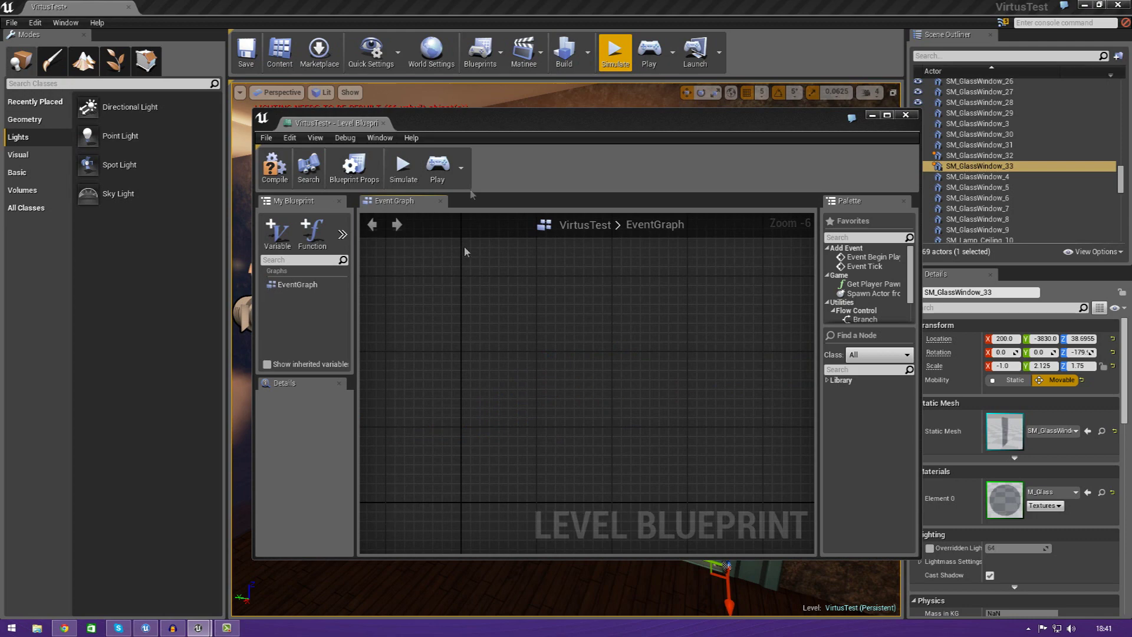
# Place a box trigger on the floor in front of the glass doors and scale it uniformly to a box extent of about 232
pyautogui.moveTo(478, 126); pyautogui.dragTo(1002, 19)
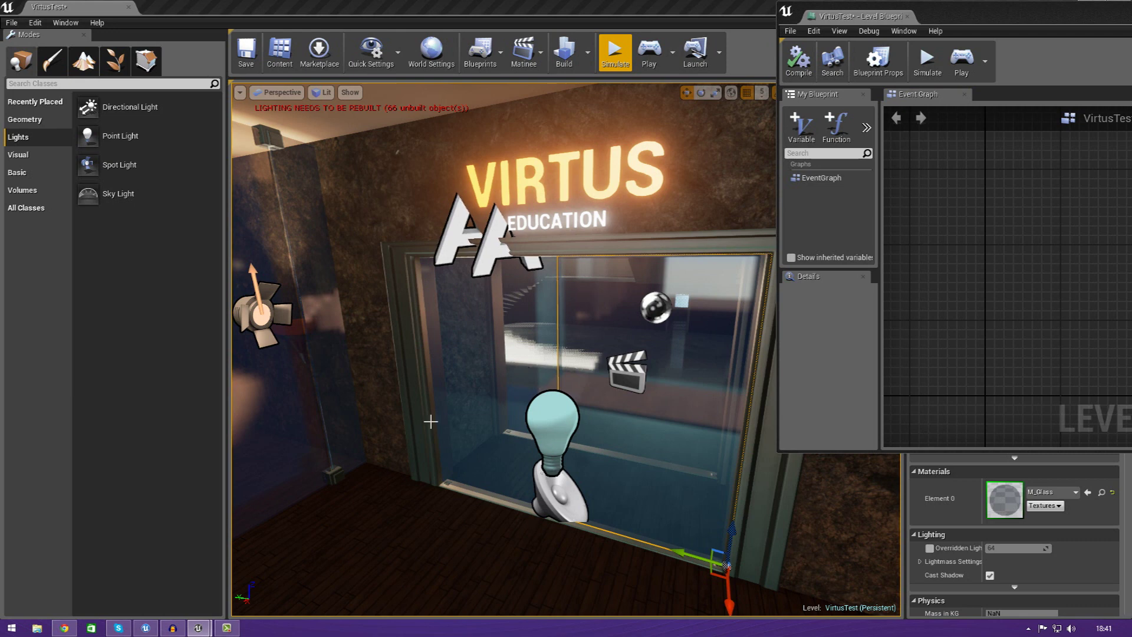
pyautogui.click(62, 176)
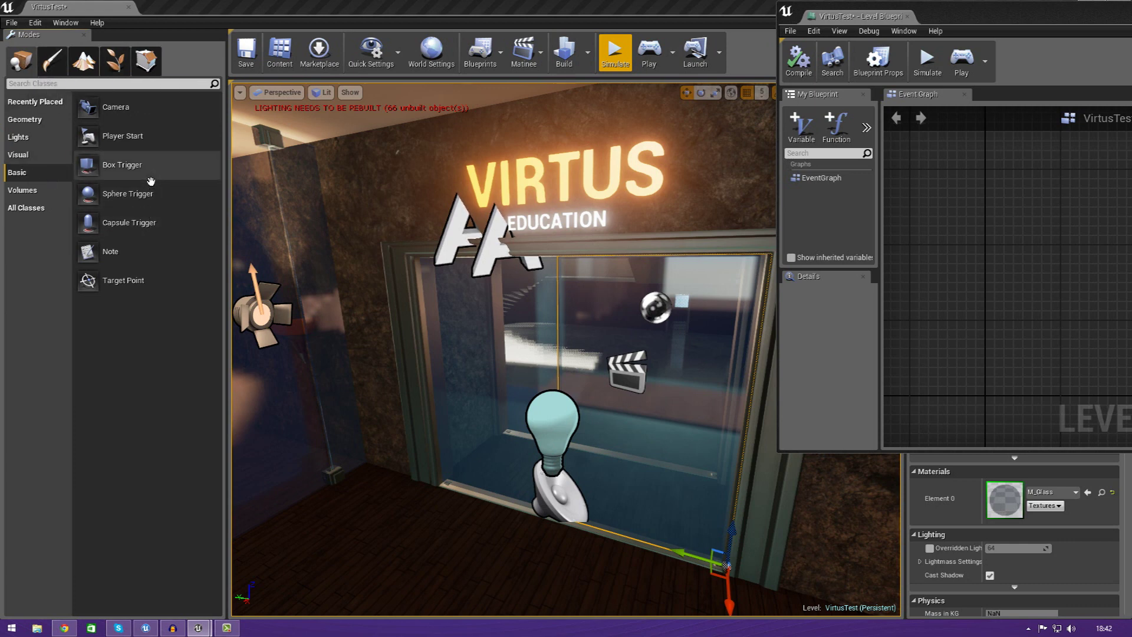
pyautogui.moveTo(118, 165); pyautogui.dragTo(552, 546)
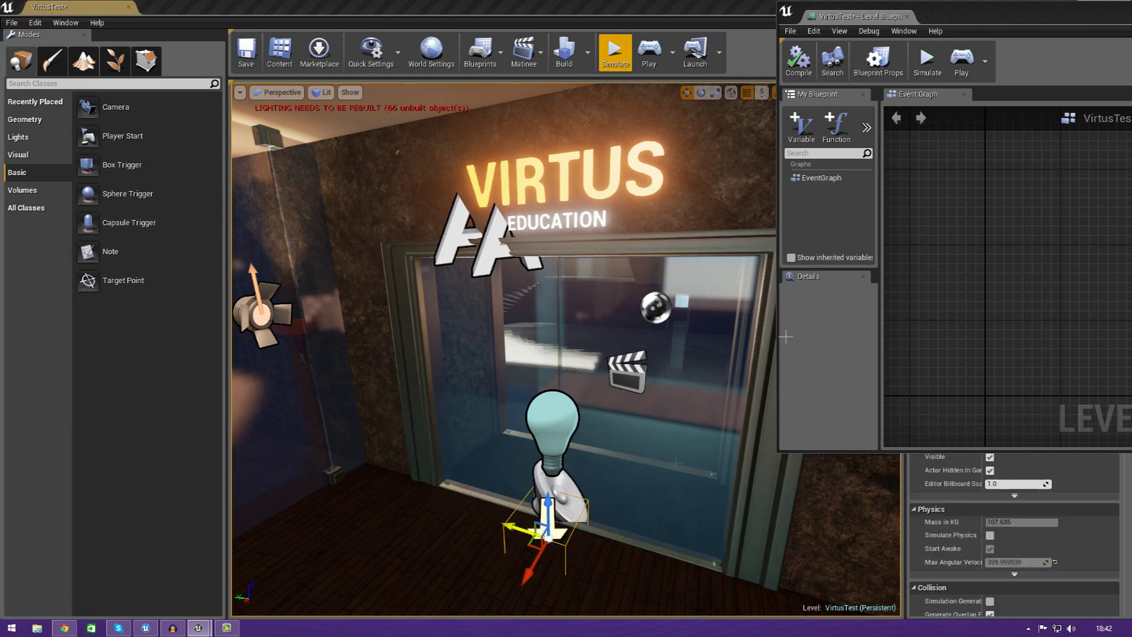
pyautogui.moveTo(1041, 21); pyautogui.dragTo(513, 180)
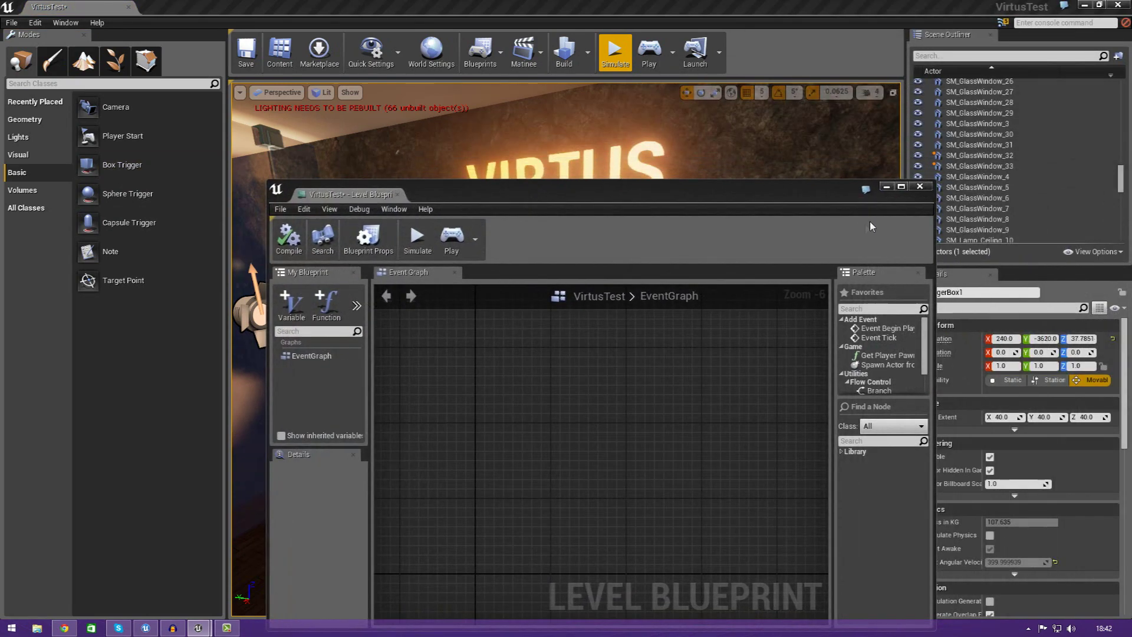
pyautogui.click(888, 187)
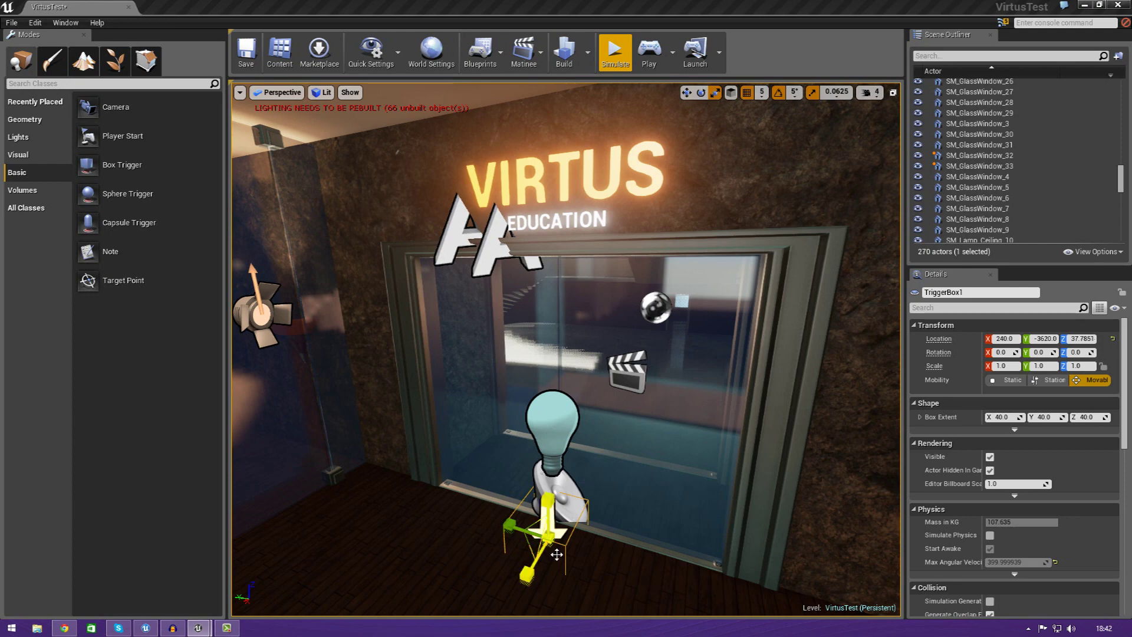
pyautogui.moveTo(556, 554); pyautogui.dragTo(592, 455)
pyautogui.moveTo(593, 455); pyautogui.dragTo(734, 305, button='right')
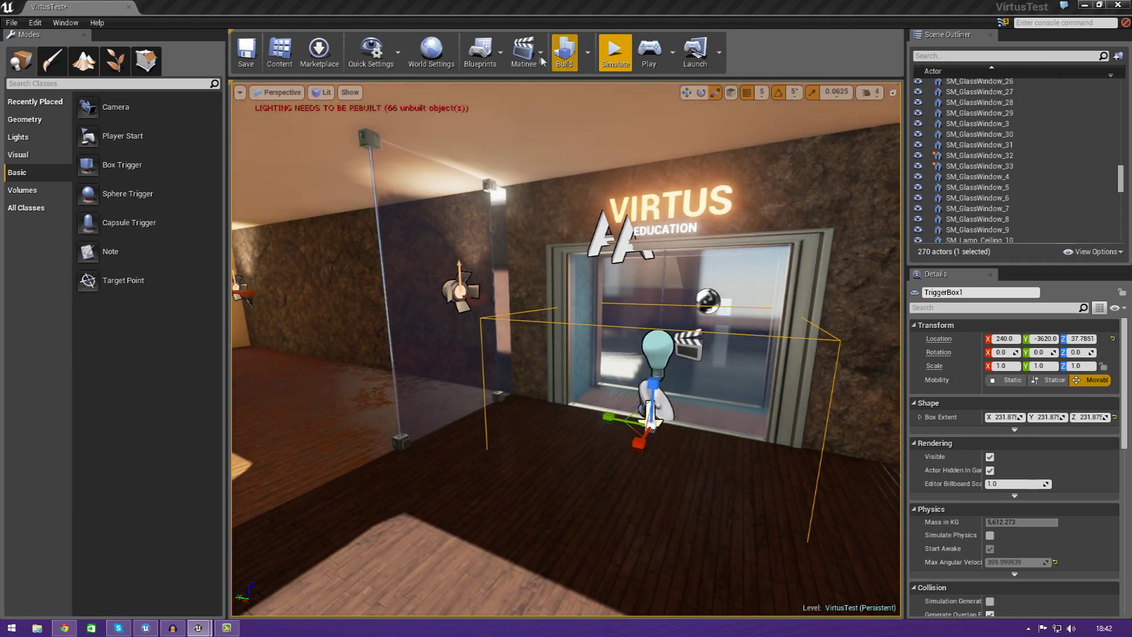
# Add an OnActorBeginOverlap event for the new trigger box to the Level Blueprint's event graph
pyautogui.click(480, 51)
pyautogui.click(508, 84)
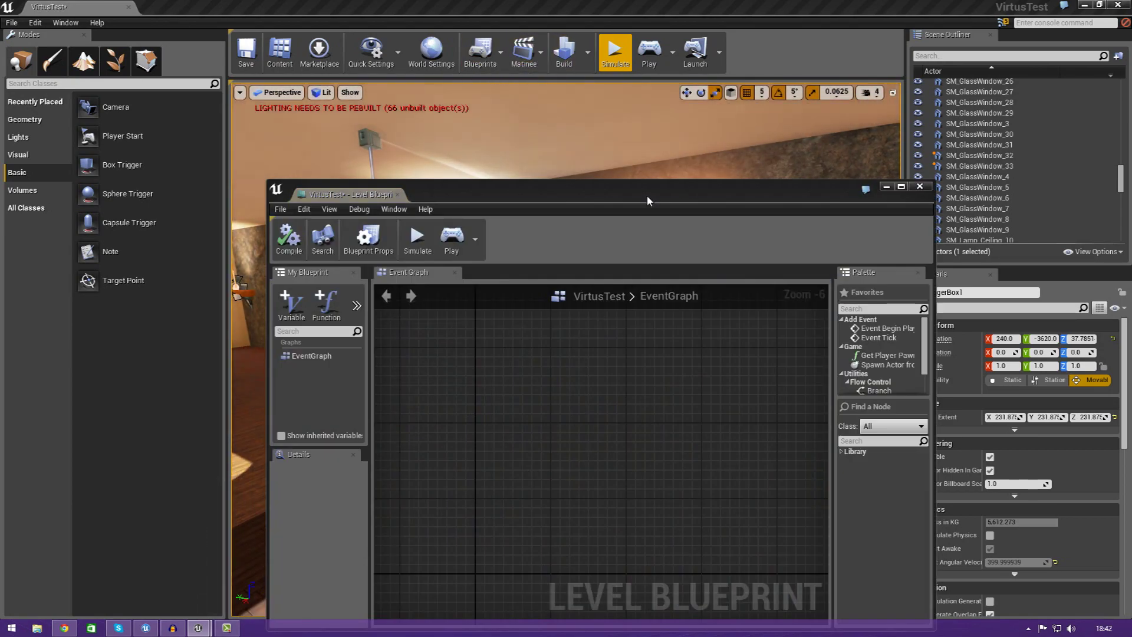
pyautogui.moveTo(647, 201); pyautogui.dragTo(945, 101)
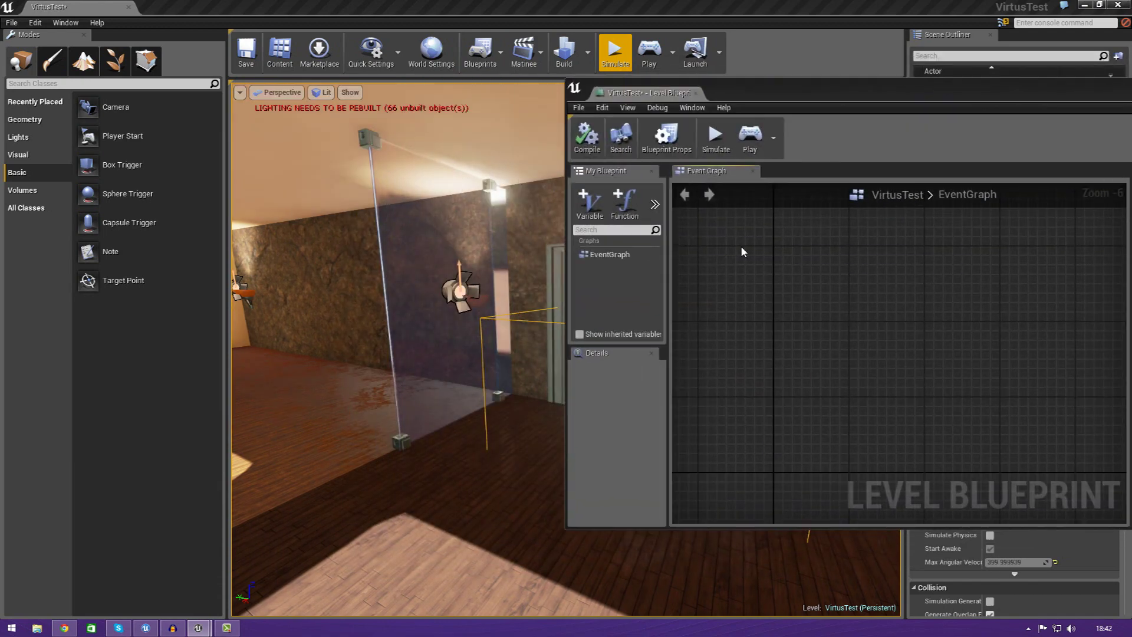
pyautogui.rightClick(742, 248)
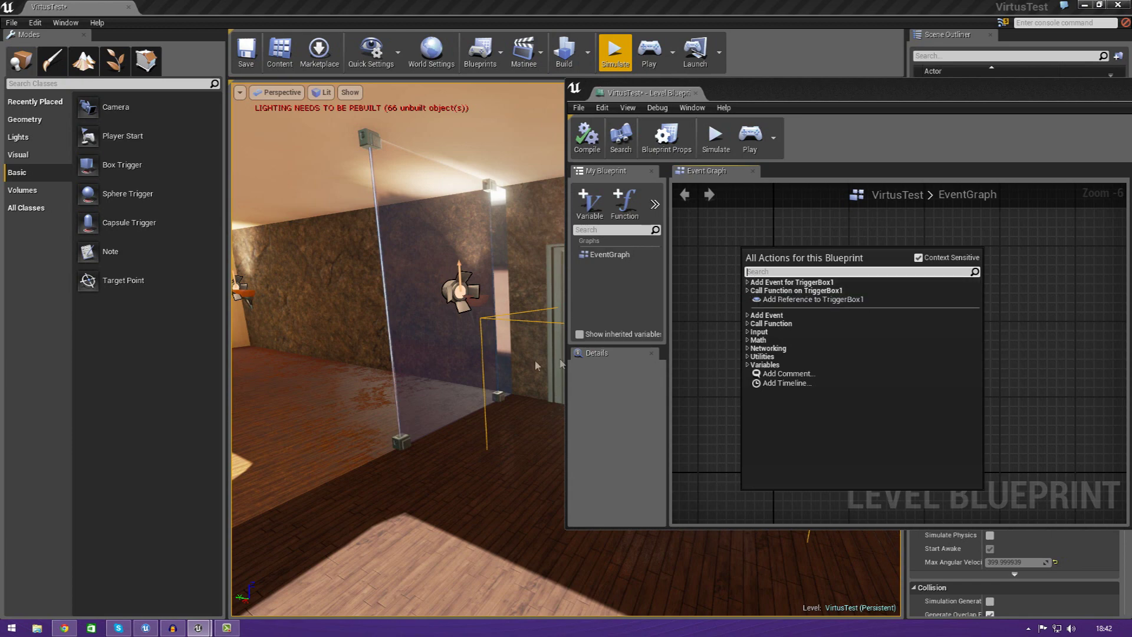
pyautogui.moveTo(491, 363); pyautogui.dragTo(497, 364, button='right')
pyautogui.rightClick(723, 259)
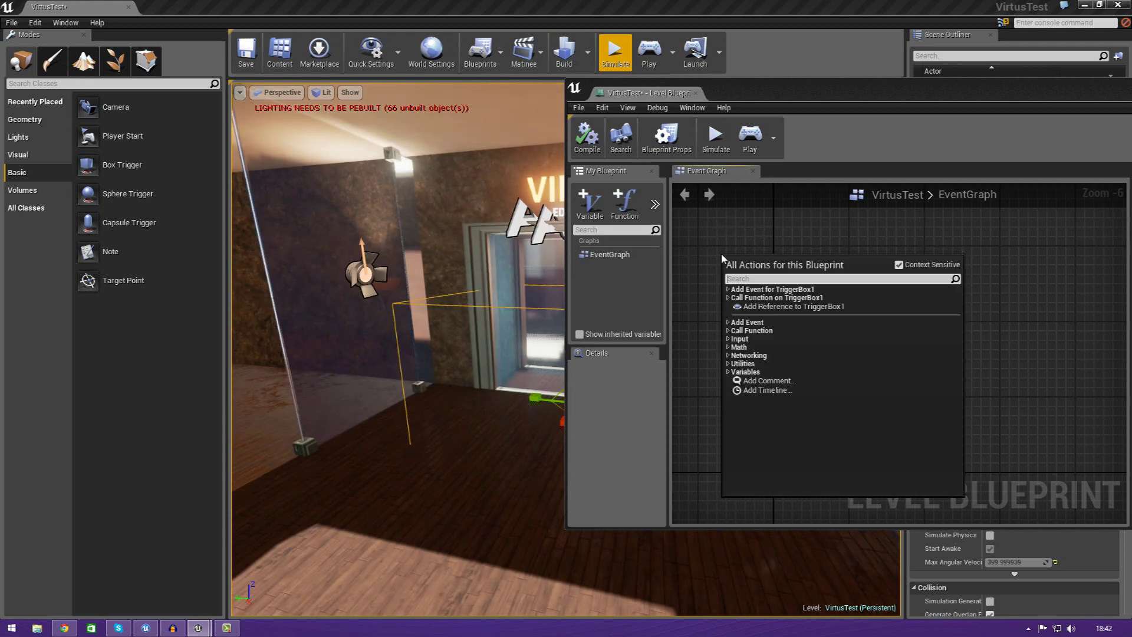
pyautogui.click(728, 290)
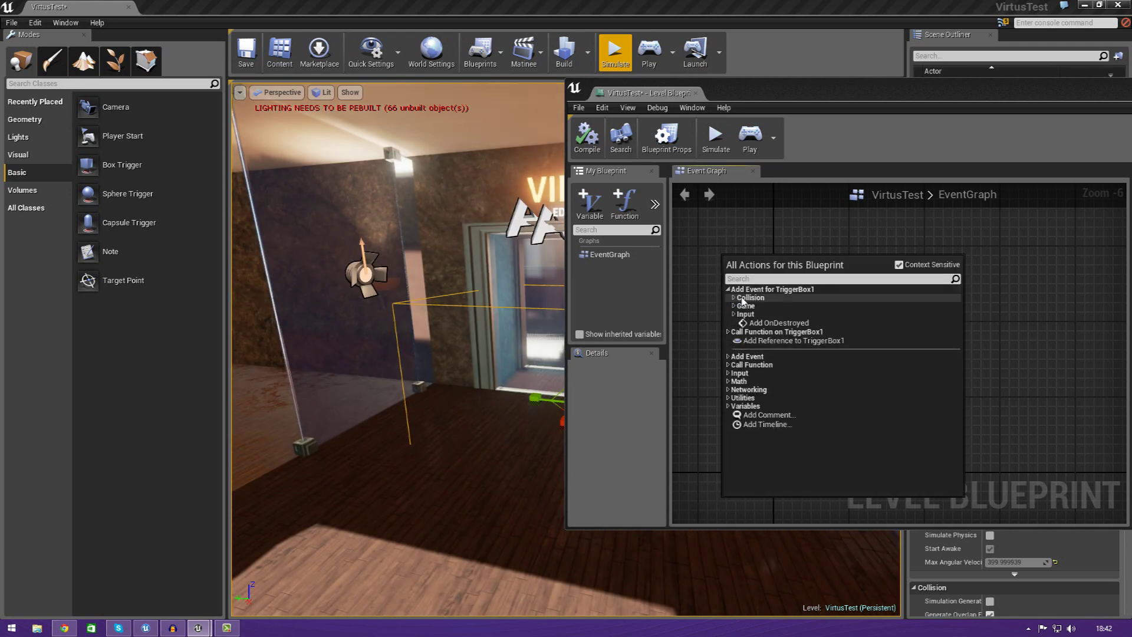
pyautogui.click(729, 289)
pyautogui.click(729, 289)
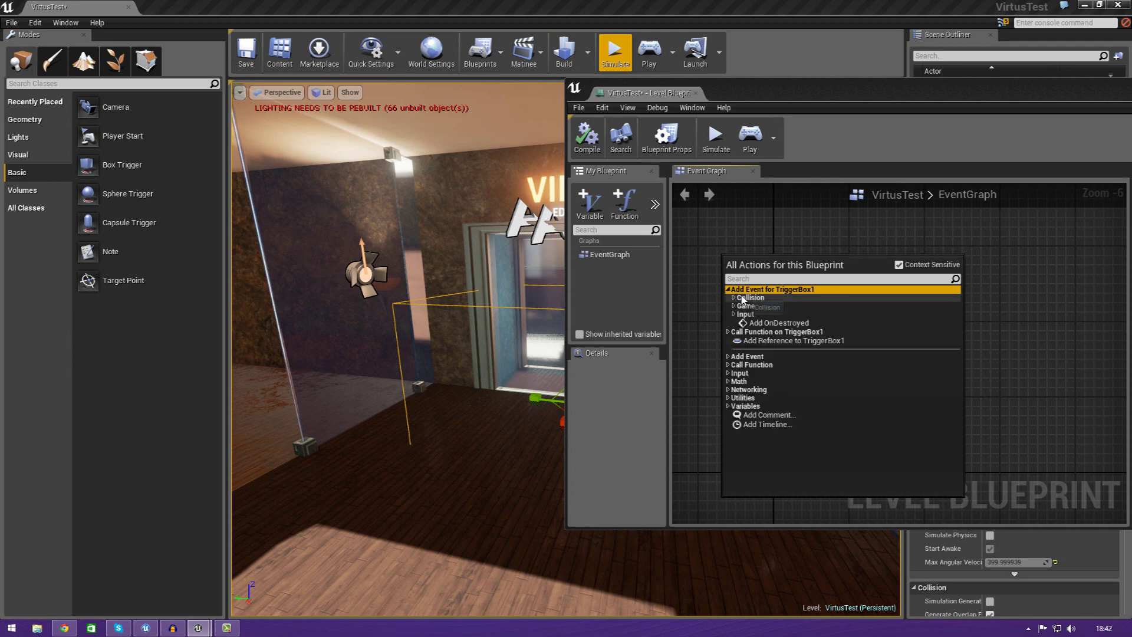
pyautogui.click(742, 298)
pyautogui.click(767, 306)
pyautogui.moveTo(778, 268); pyautogui.dragTo(848, 278, button='right')
pyautogui.scroll(2, 742, 302)
pyautogui.scroll(-2, 731, 293)
pyautogui.scroll(-3, 897, 381)
pyautogui.scroll(6, 904, 380)
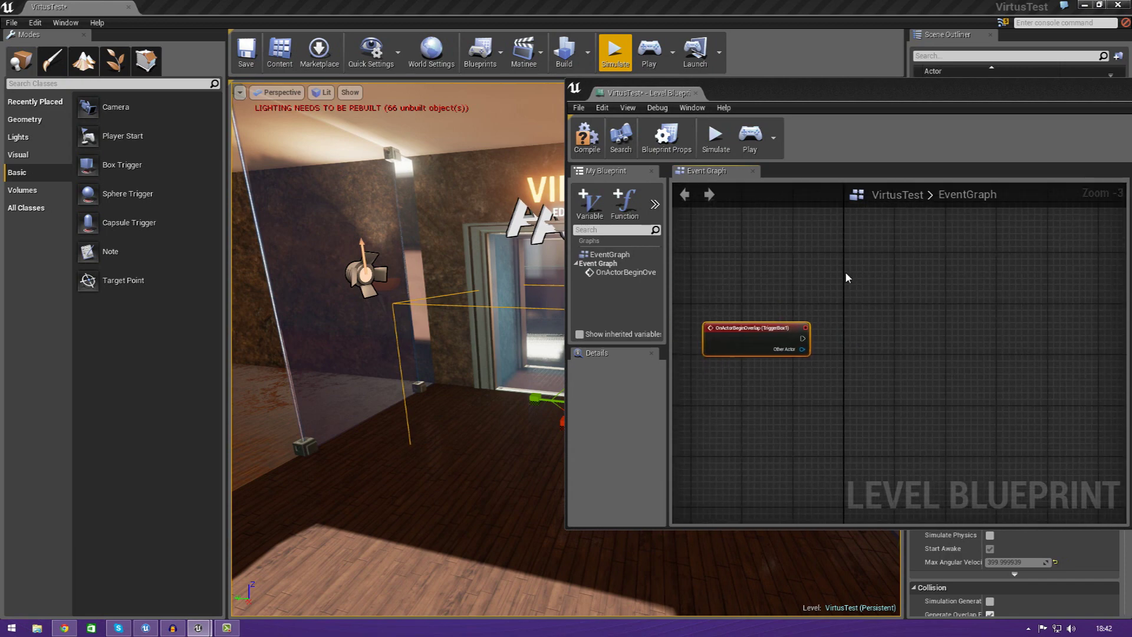
# Add a Play node targeting MatineeActor1 to the Level Blueprint and connect the trigger's overlap event to its execution input
pyautogui.moveTo(802, 95); pyautogui.dragTo(1025, 82)
pyautogui.press('w')
pyautogui.moveTo(605, 332)
pyautogui.mouseDown(button='right')
pyautogui.moveTo(622, 330)
pyautogui.moveTo(589, 339)
pyautogui.moveTo(669, 333)
pyautogui.moveTo(617, 334)
pyautogui.mouseUp(button='right')
pyautogui.click(662, 343)
pyautogui.press('s')
pyautogui.press('d')
pyautogui.moveTo(1029, 275); pyautogui.dragTo(897, 264, button='right')
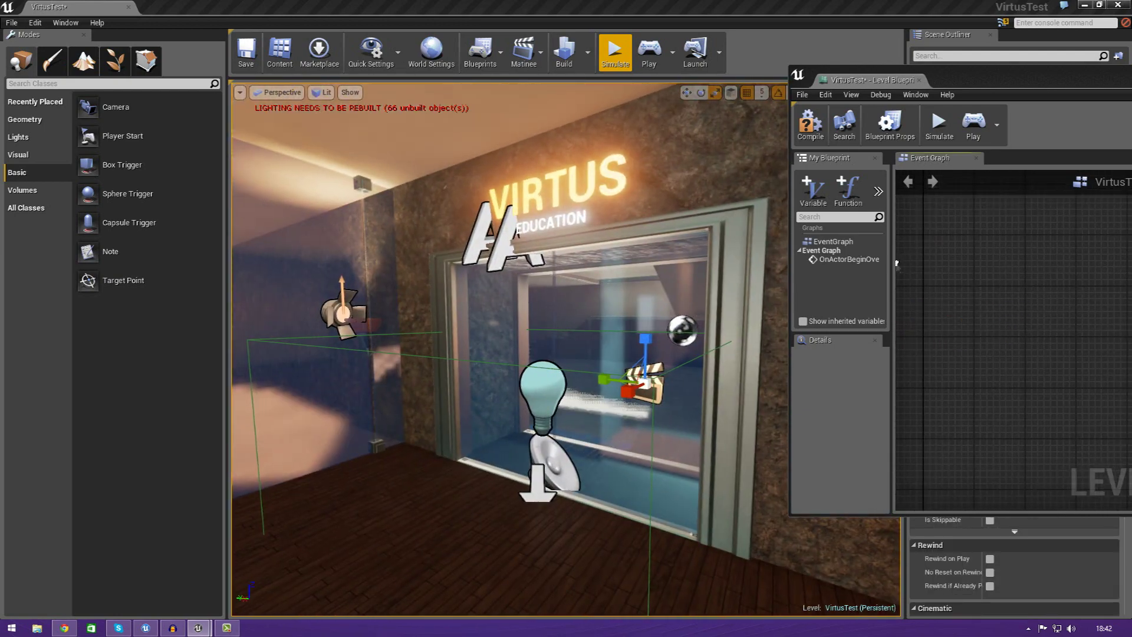
pyautogui.moveTo(983, 81); pyautogui.dragTo(536, 69)
pyautogui.moveTo(479, 294); pyautogui.dragTo(612, 281, button='right')
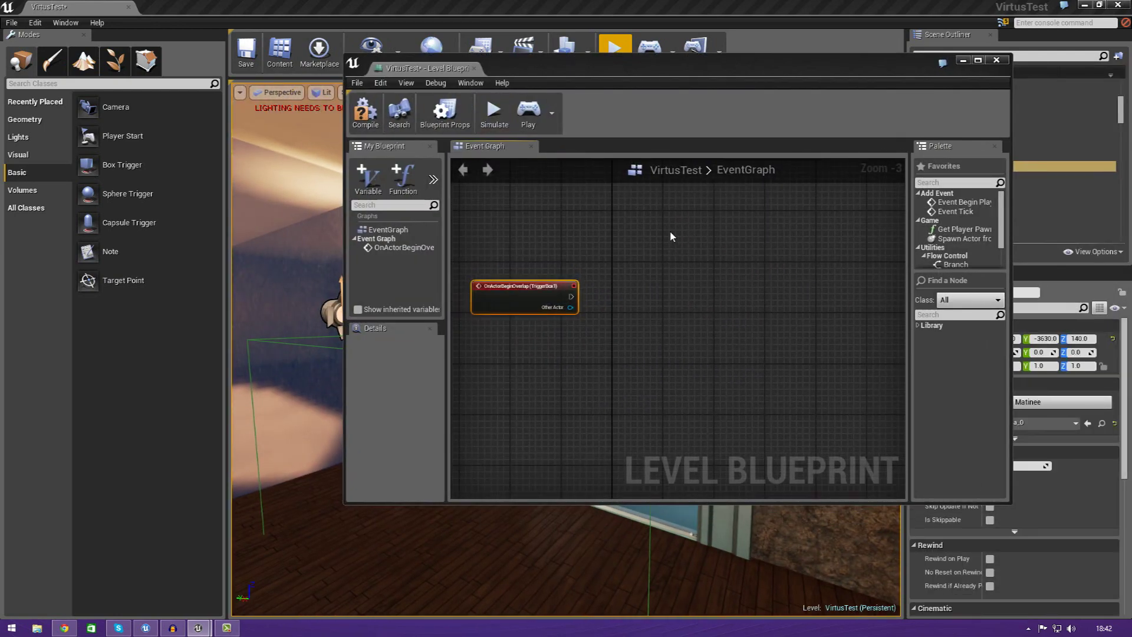
pyautogui.rightClick(669, 232)
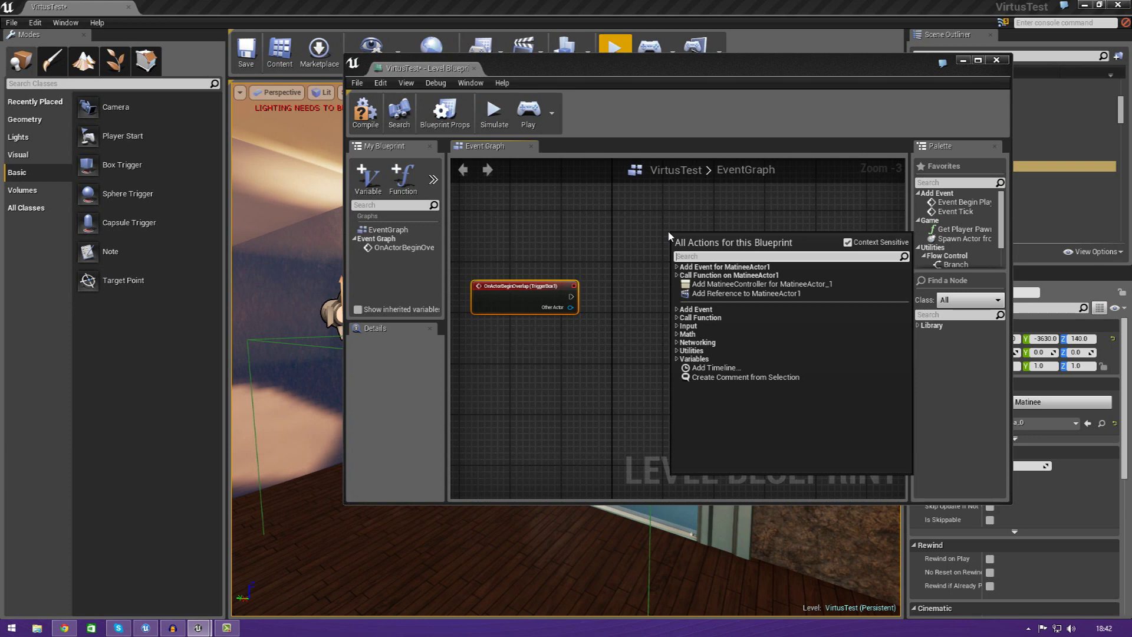
pyautogui.write('play')
pyautogui.press('Return')
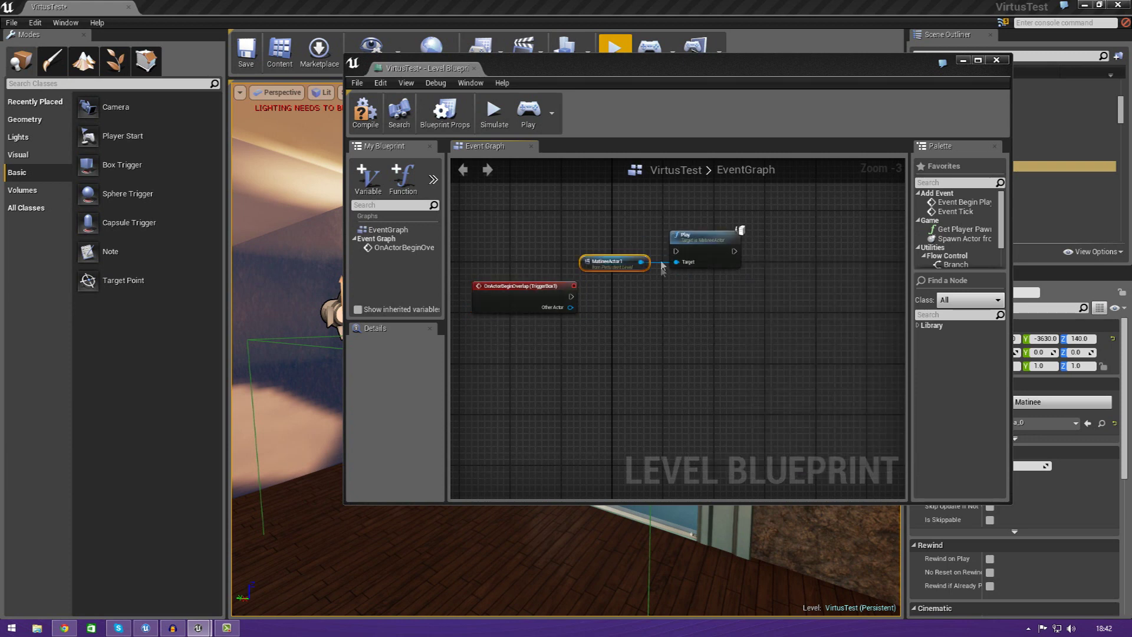
pyautogui.moveTo(710, 243); pyautogui.dragTo(571, 298)
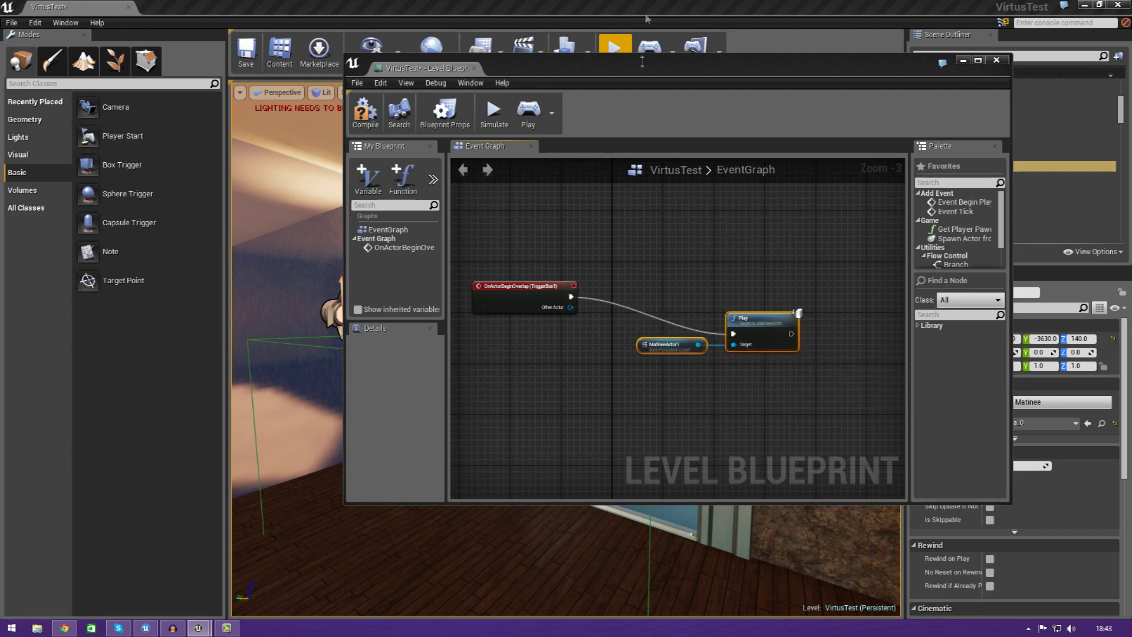
# Play the level and walk through the trigger at the VIRTUS entrance to test the doors, light and sound
pyautogui.moveTo(645, 74); pyautogui.dragTo(1131, 52)
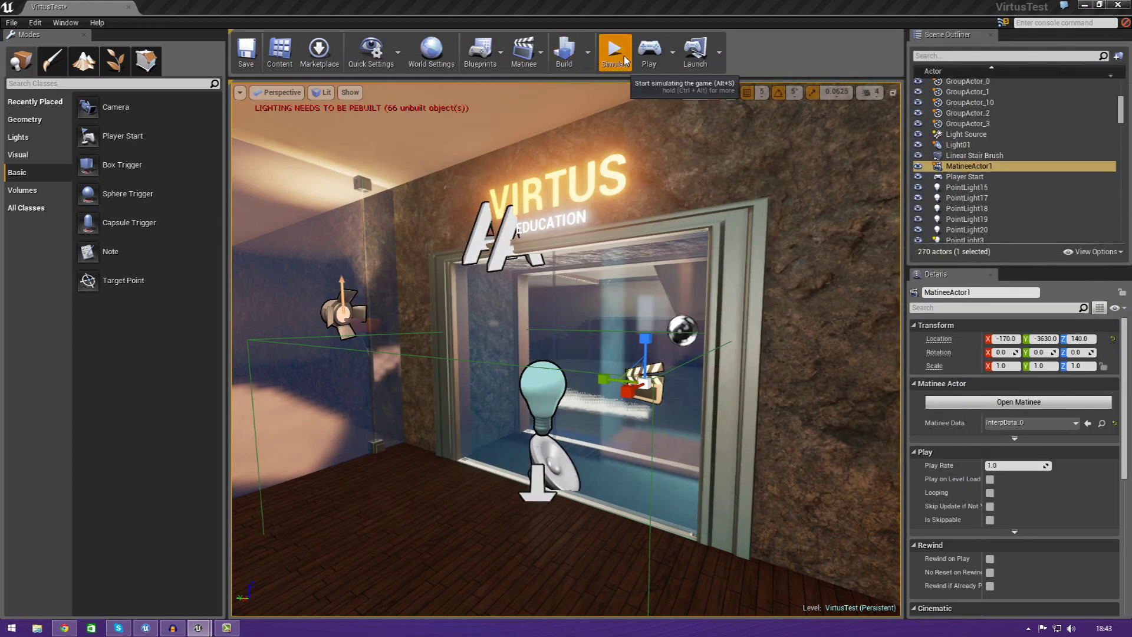
pyautogui.click(651, 59)
pyautogui.press('w')
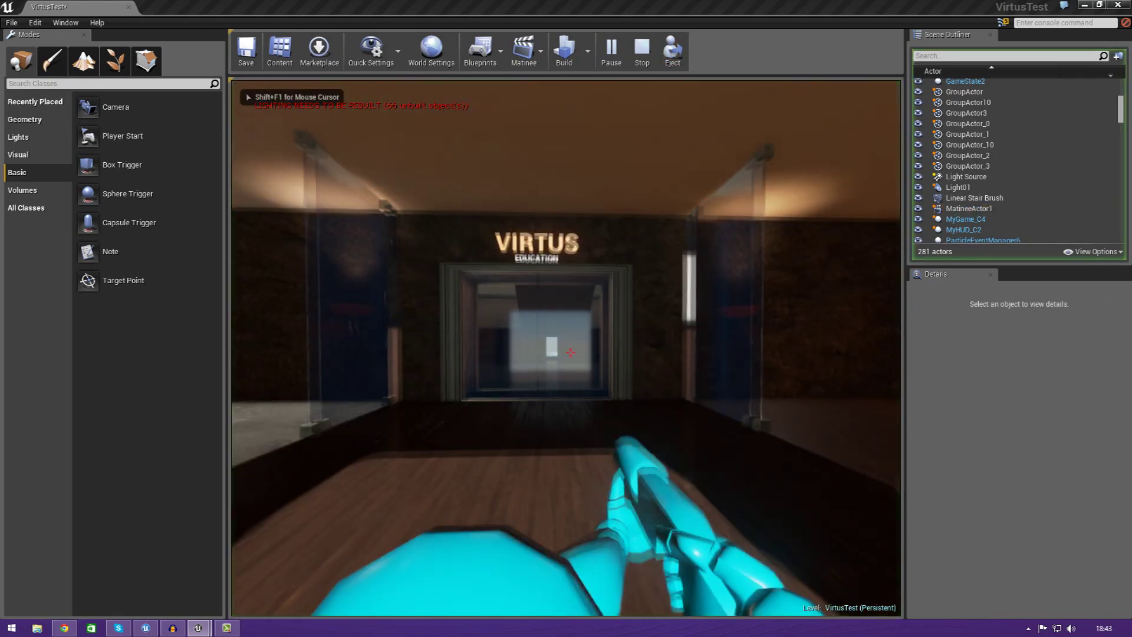
pyautogui.press('w')
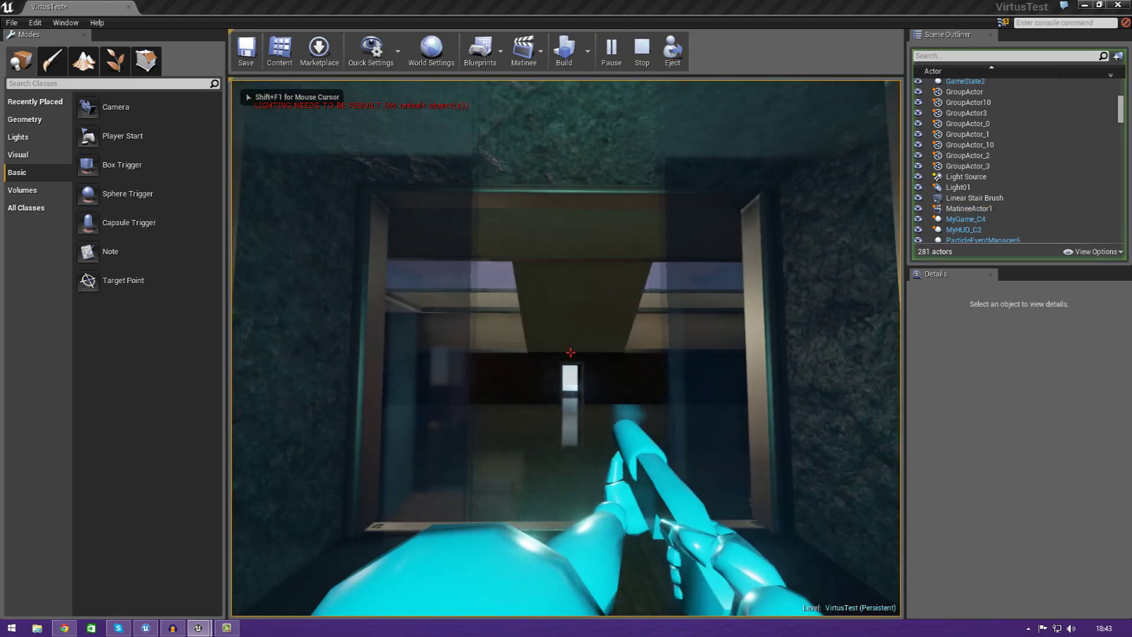
pyautogui.press('s')
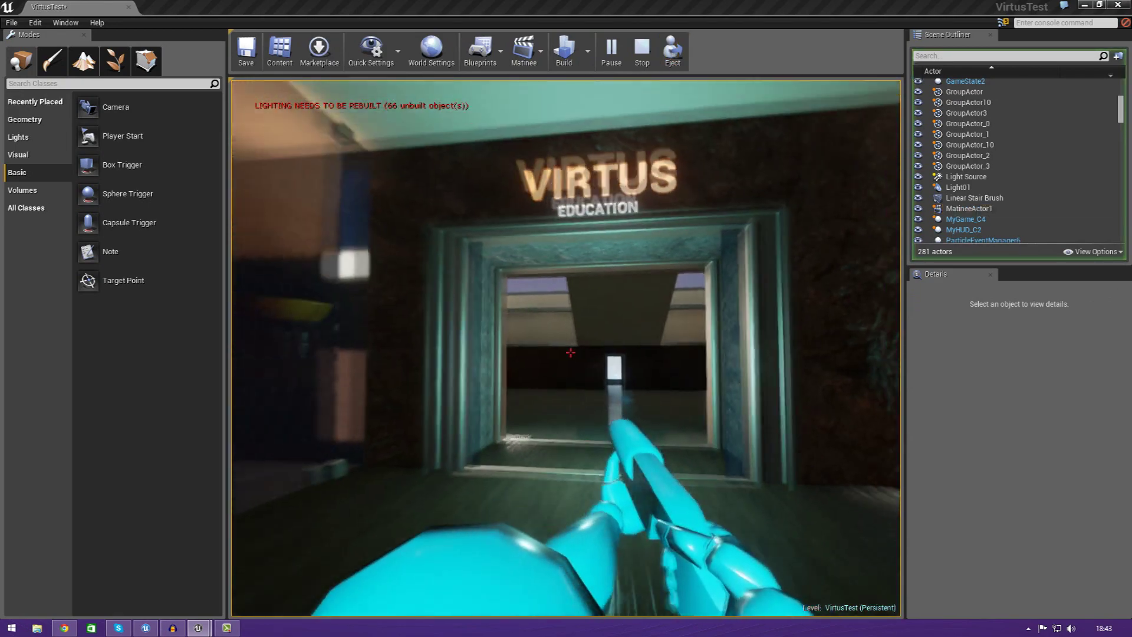
pyautogui.press('w')
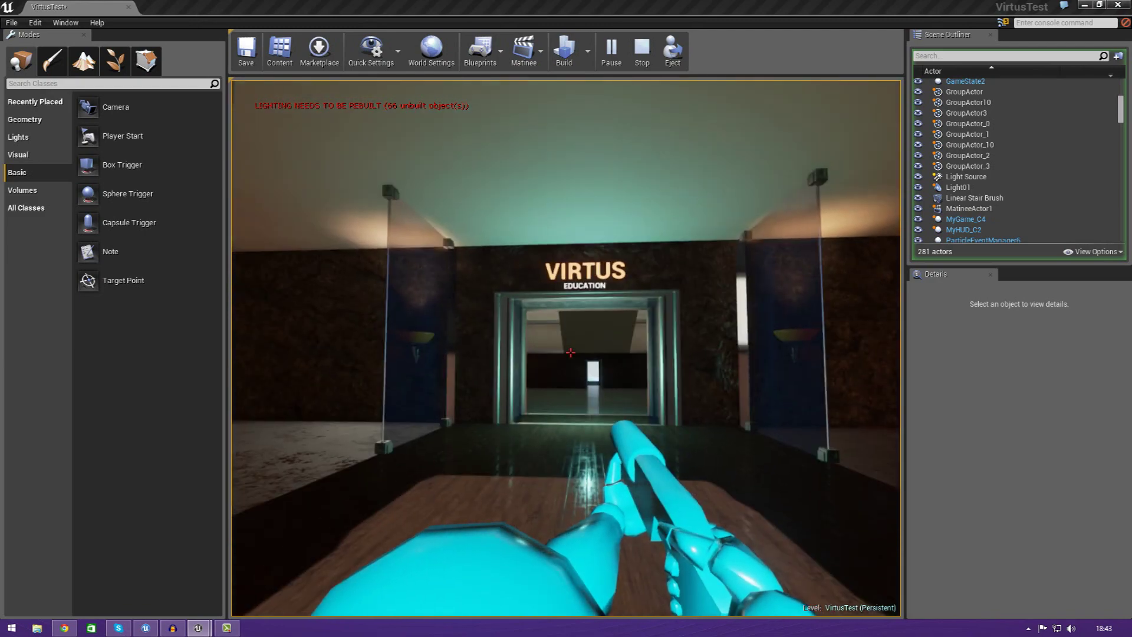
# Stop the play test and add a Delay node with a duration of 3, wired after the Play node in the Level Blueprint
pyautogui.press('Escape')
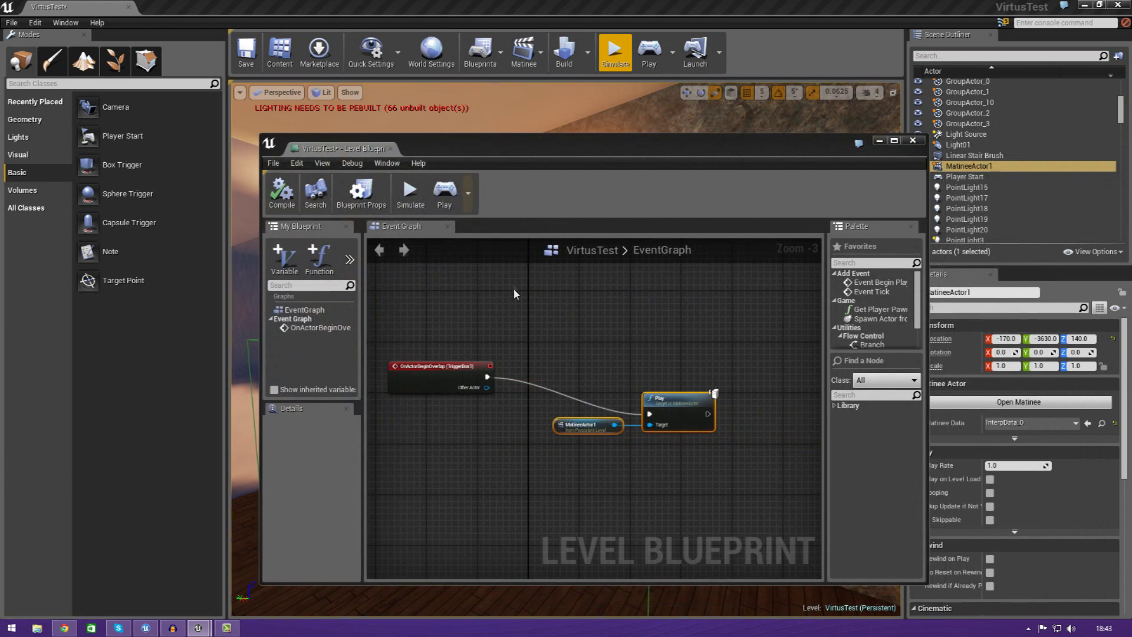
pyautogui.scroll(2, 642, 329)
pyautogui.rightClick(610, 329)
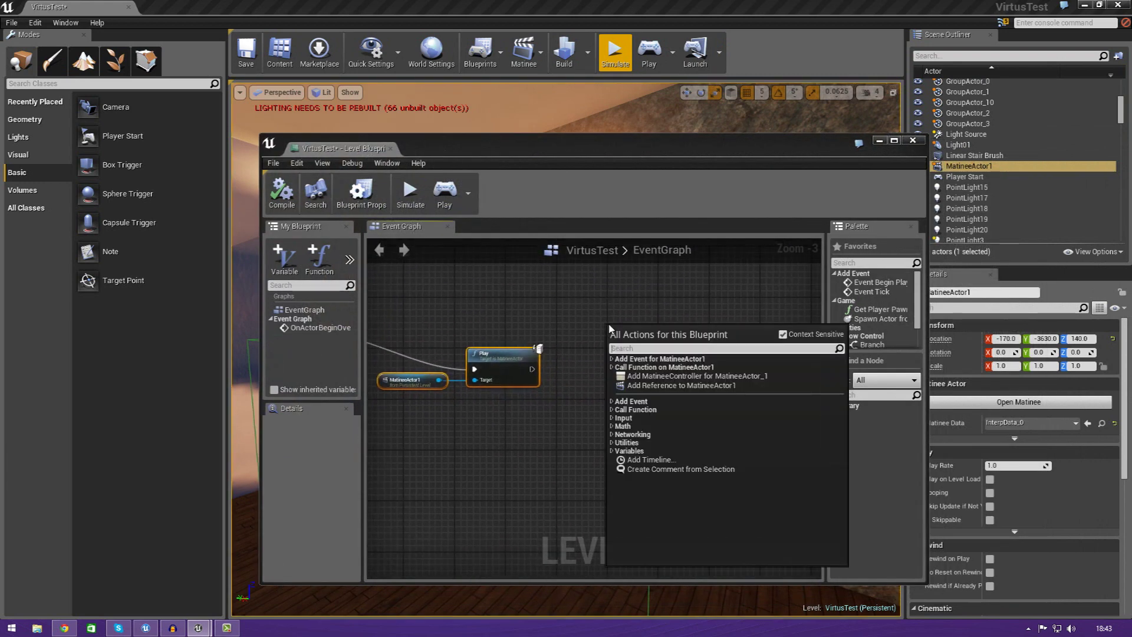
pyautogui.write('de')
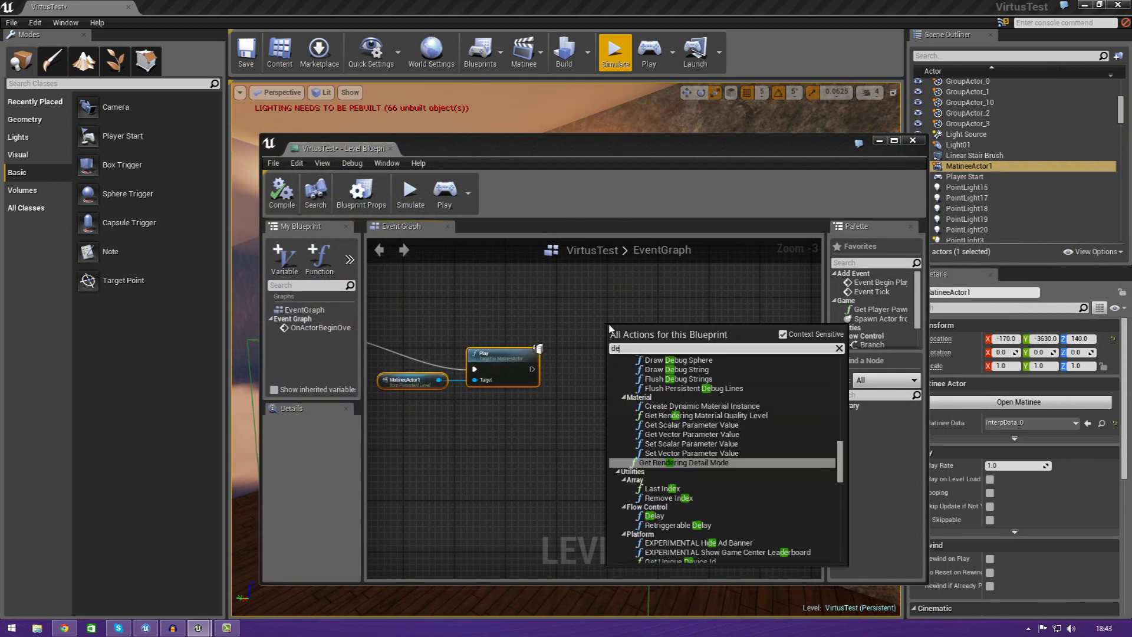
pyautogui.write('lay')
pyautogui.press('Return')
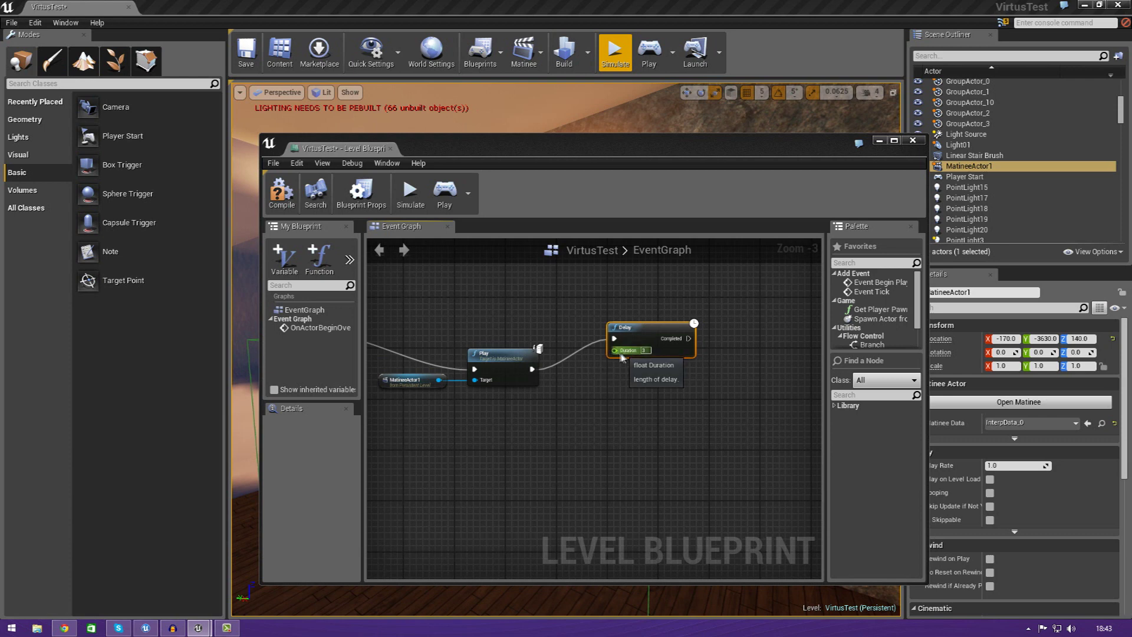
# Add a Reverse node targeting MatineeActor1 beyond the Delay node in the event graph
pyautogui.moveTo(716, 356); pyautogui.dragTo(521, 361, button='right')
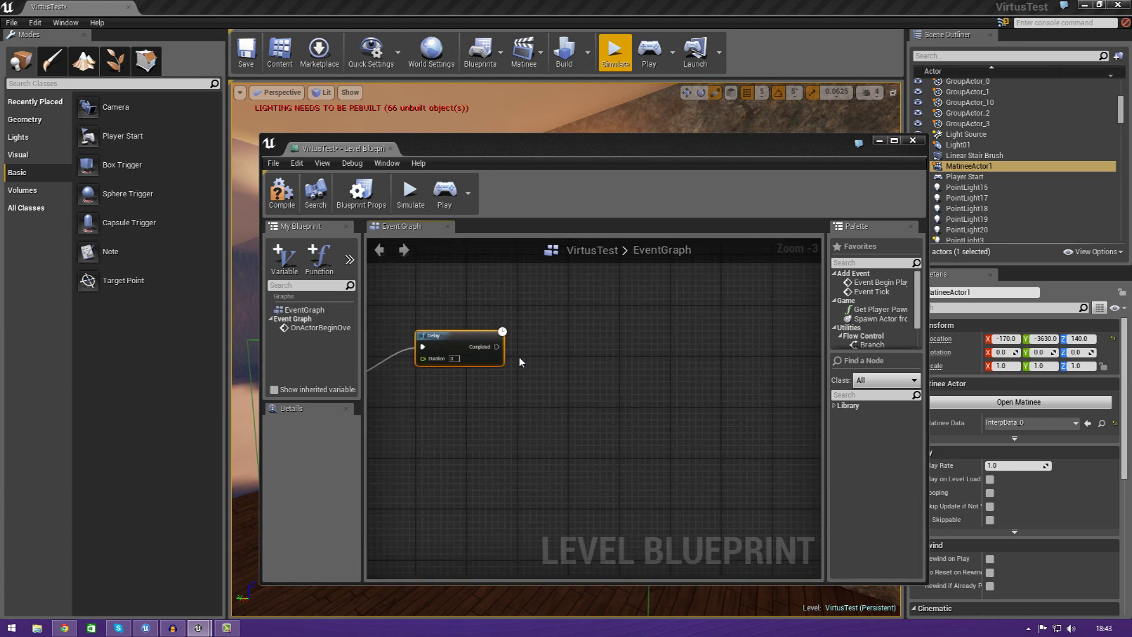
pyautogui.rightClick(585, 340)
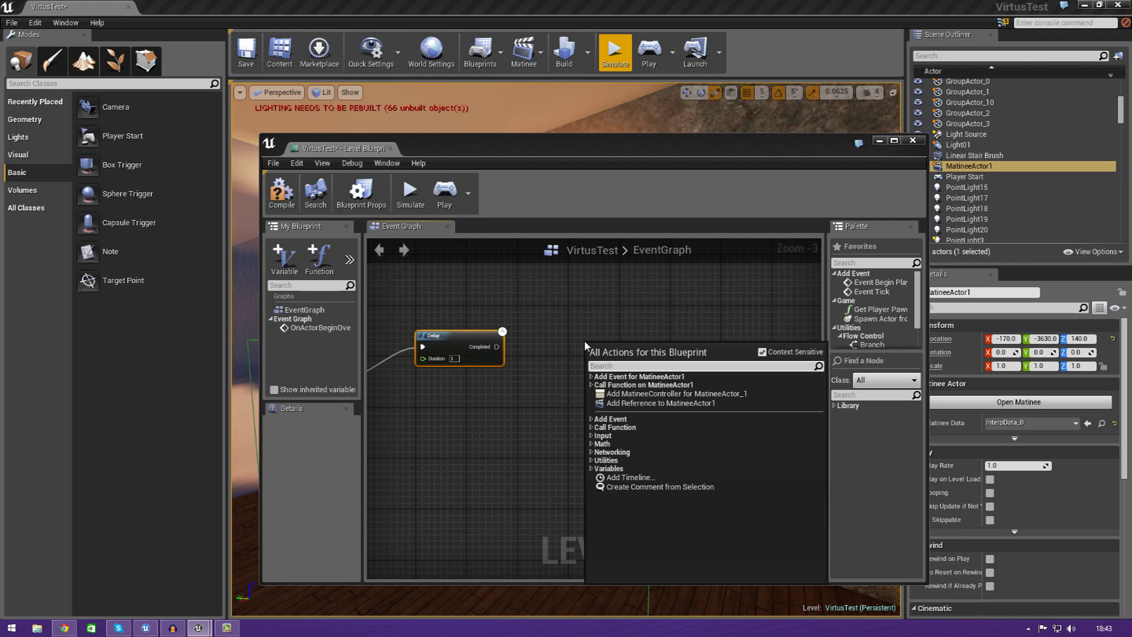
pyautogui.write('rev')
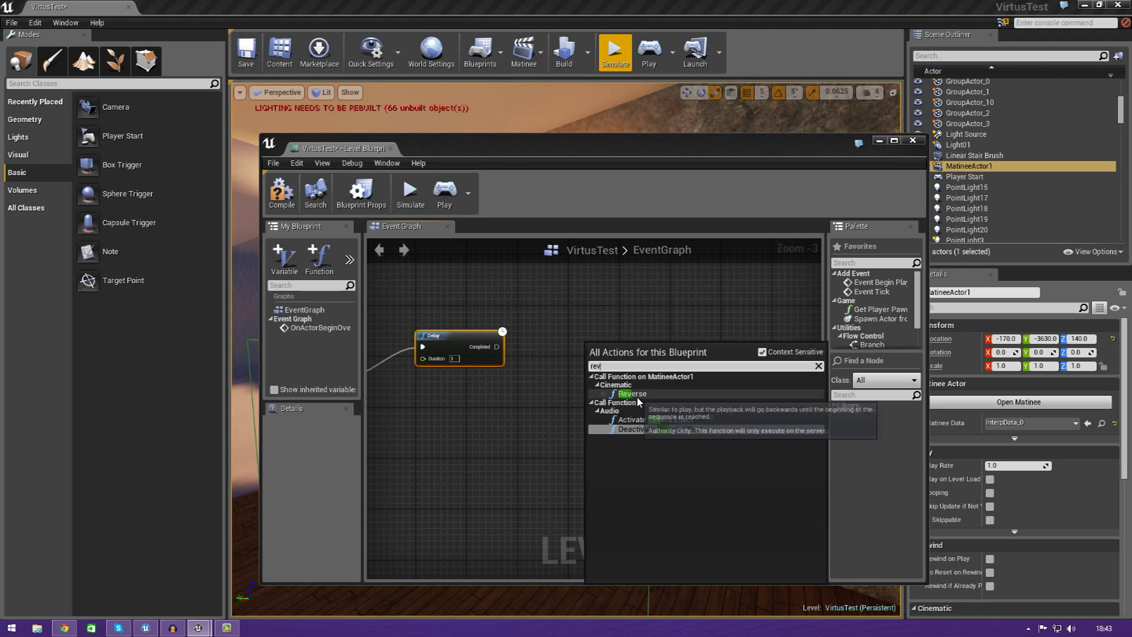
pyautogui.click(632, 394)
pyautogui.moveTo(617, 387); pyautogui.dragTo(655, 464, button='right')
pyautogui.keyDown('ctrl'); pyautogui.click(662, 455); pyautogui.keyUp('ctrl')
pyautogui.moveTo(656, 446); pyautogui.dragTo(688, 409)
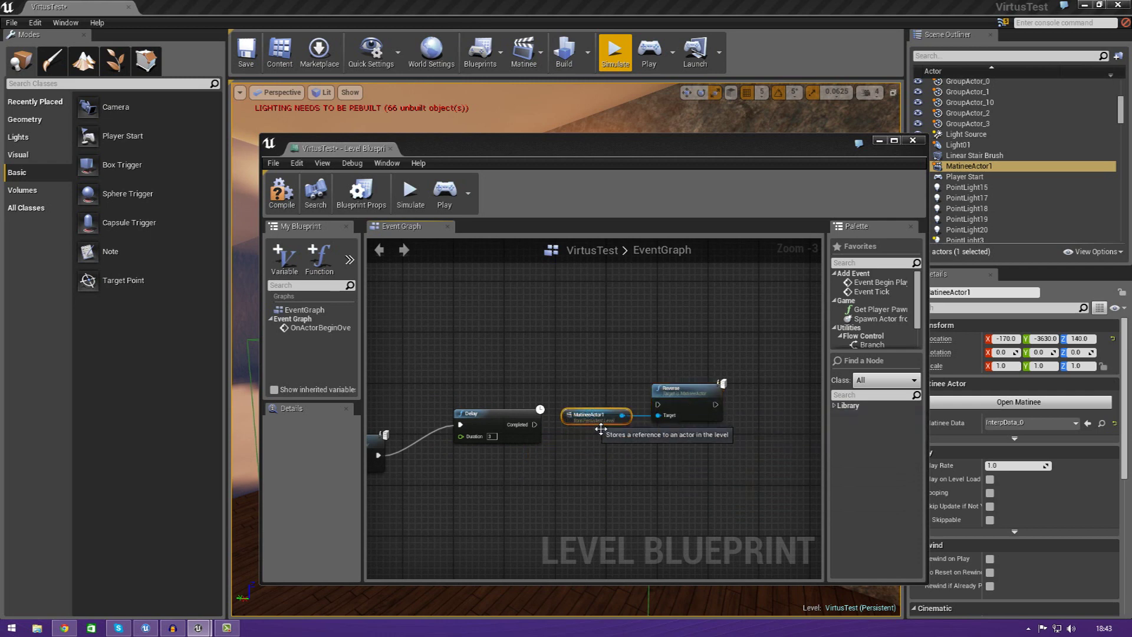
# Move the Reverse node's MatineeActor1 reference below the wire path and connect the Delay's Completed output to the Reverse node's execution input
pyautogui.moveTo(595, 422); pyautogui.dragTo(590, 473)
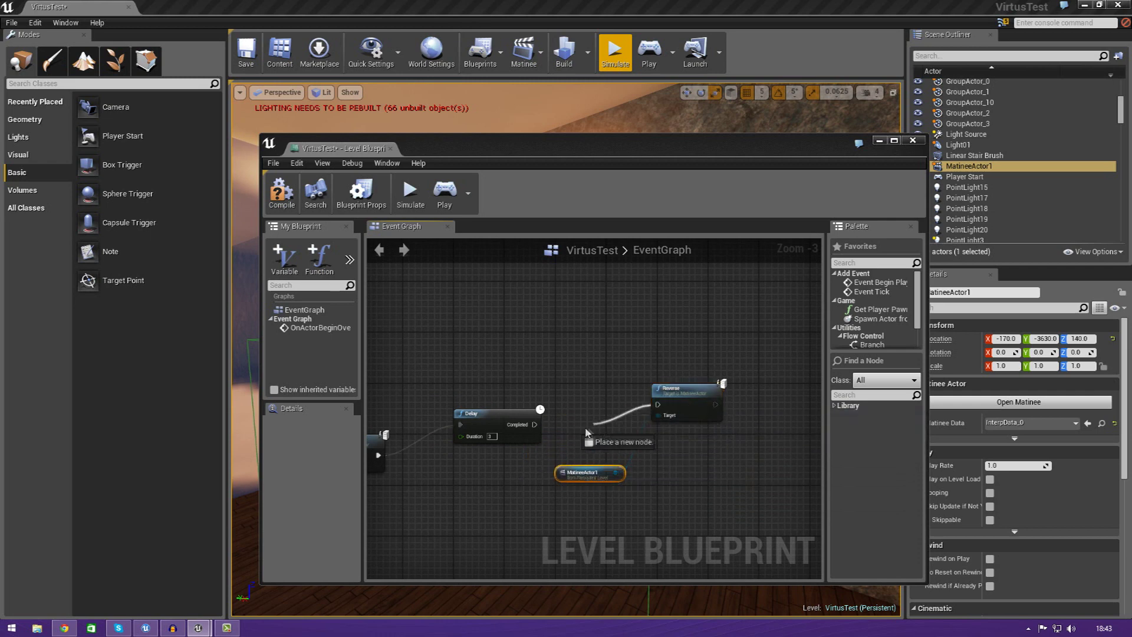
pyautogui.moveTo(543, 423); pyautogui.dragTo(535, 424)
pyautogui.moveTo(601, 457); pyautogui.dragTo(674, 433, button='right')
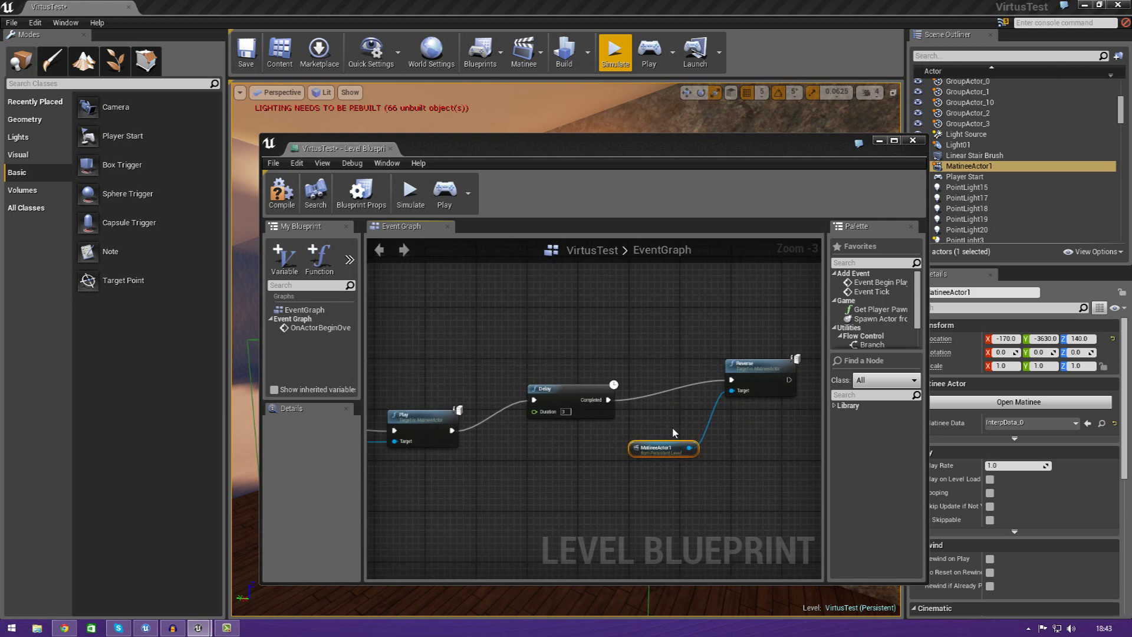
pyautogui.moveTo(589, 453); pyautogui.dragTo(626, 453, button='right')
pyautogui.scroll(2, 625, 453)
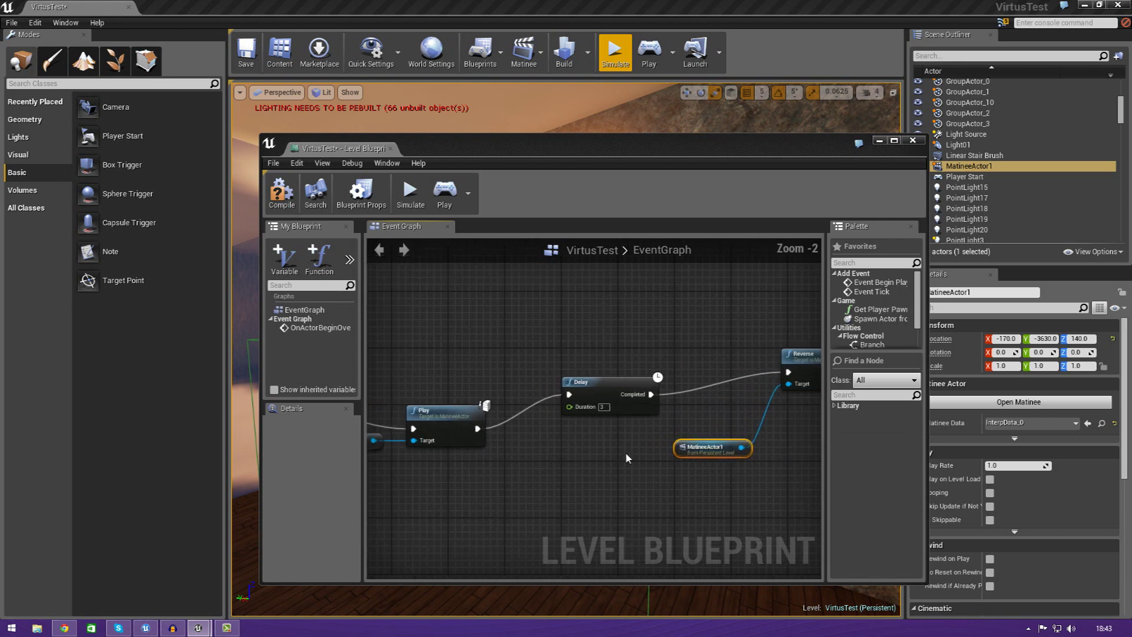
pyautogui.scroll(-1, 566, 471)
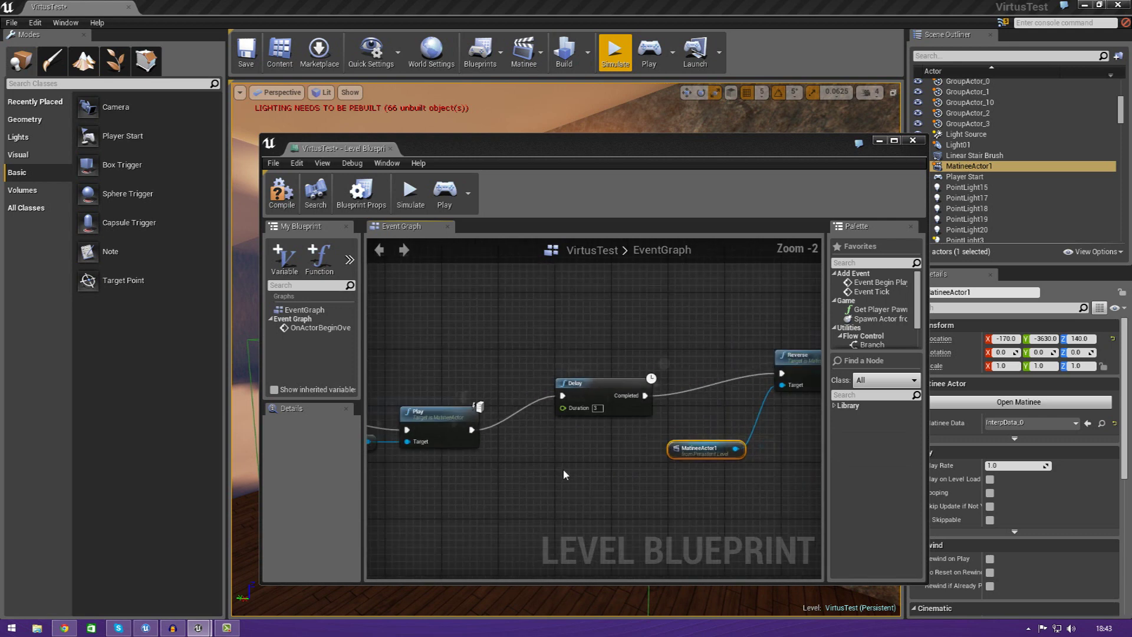
# Close the Level Blueprint, play the level and walk back and forth through the VIRTUS entrance to test the doors opening and closing
pyautogui.click(391, 148)
pyautogui.press('f')
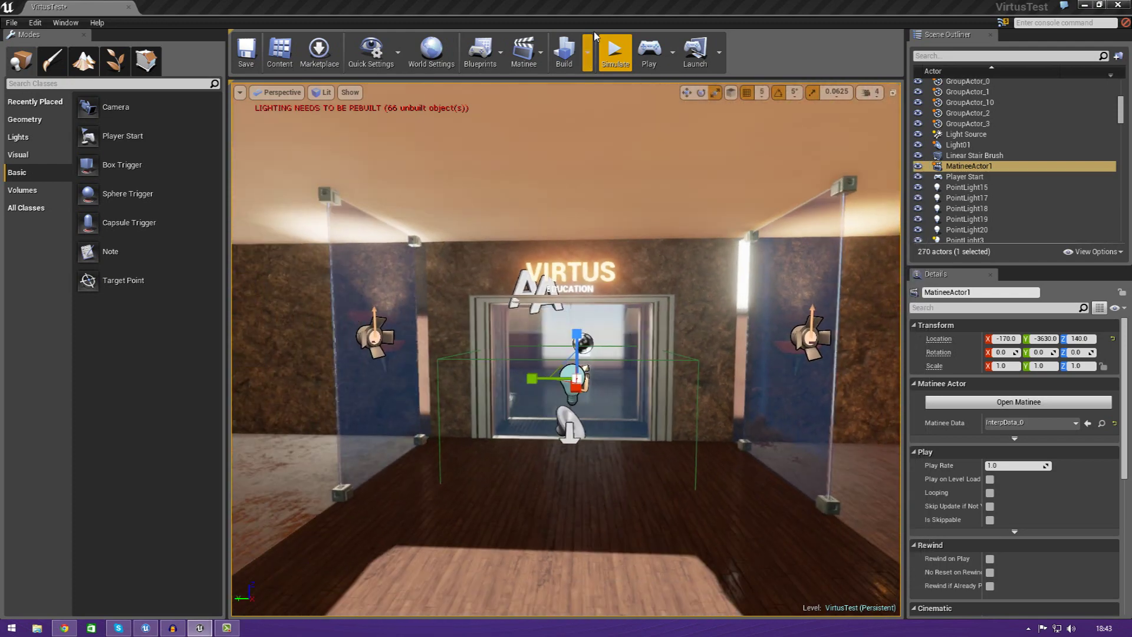
pyautogui.click(649, 50)
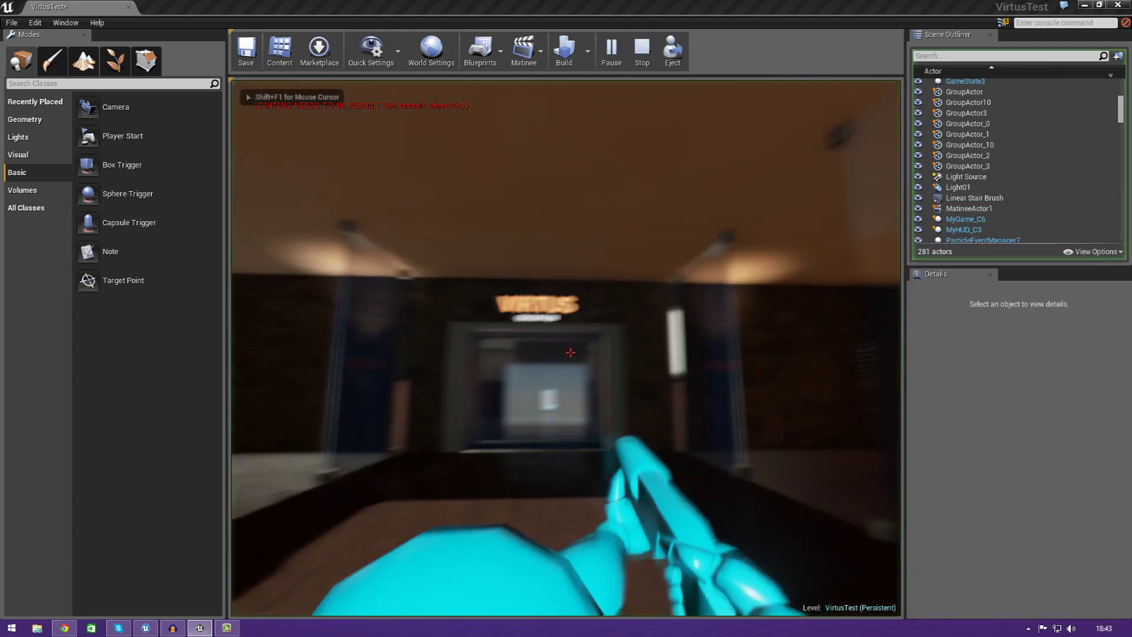
pyautogui.press('w')
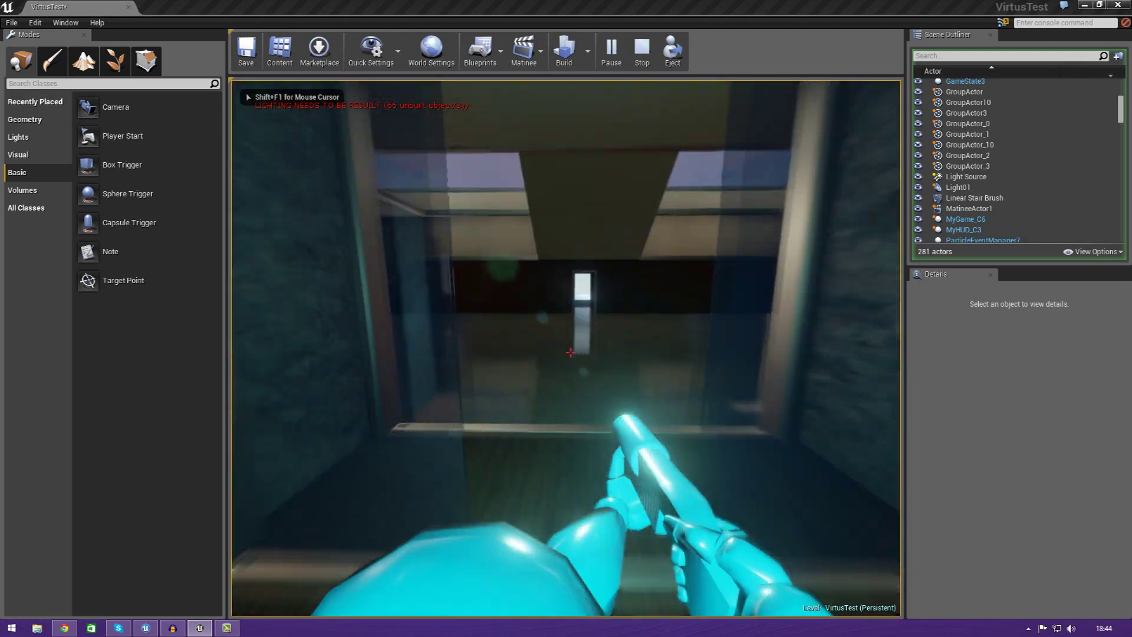
pyautogui.press('s')
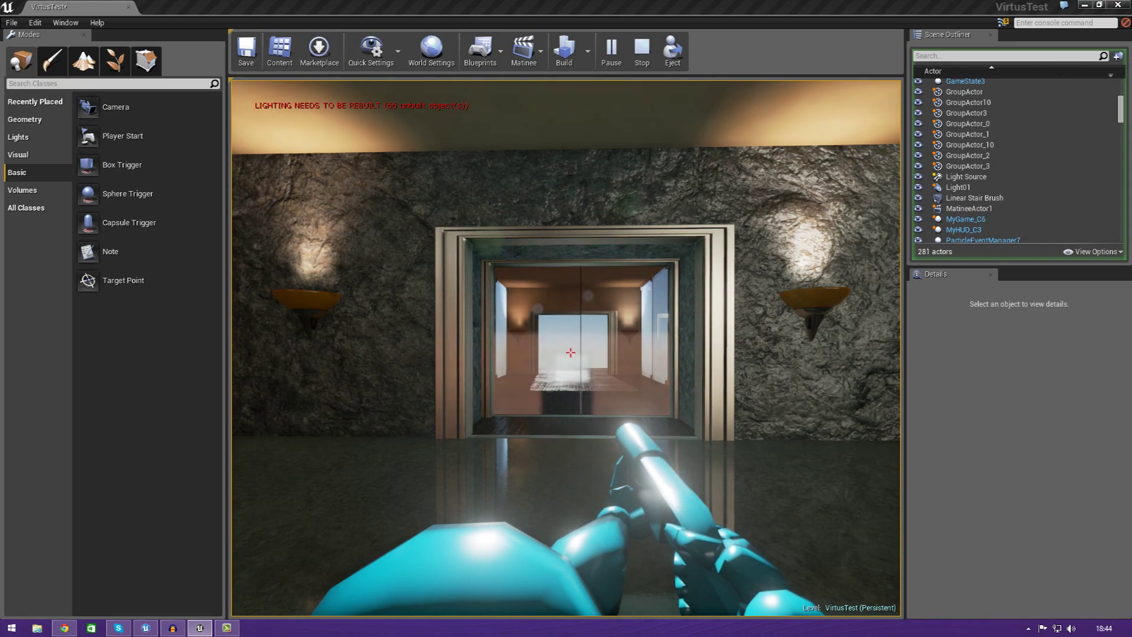
pyautogui.press('w')
pyautogui.press('w')
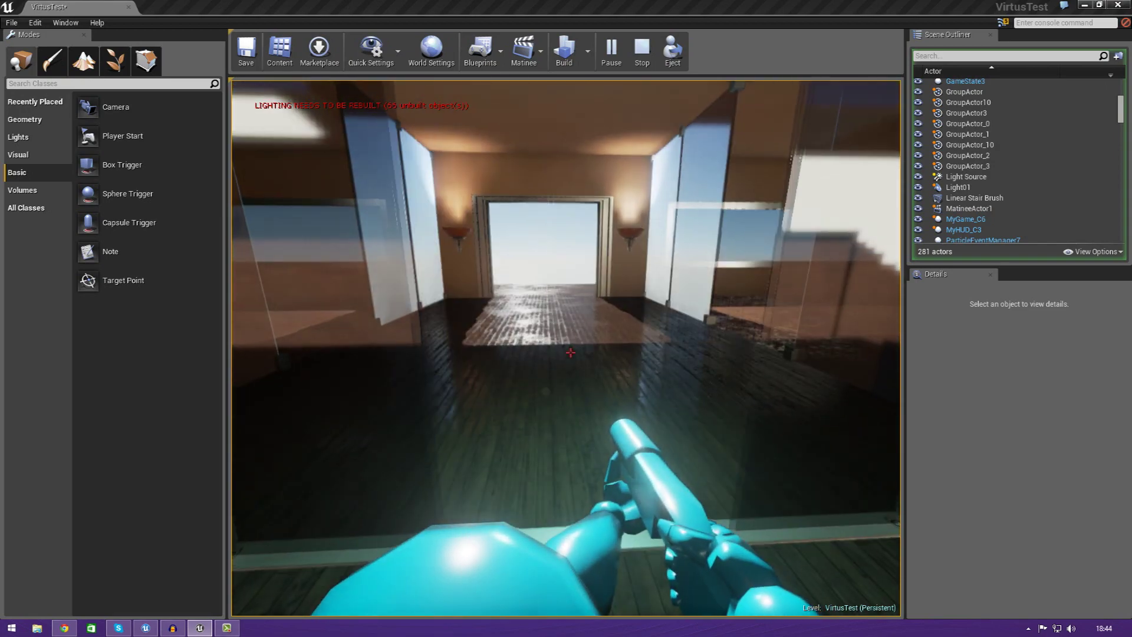
pyautogui.press('s')
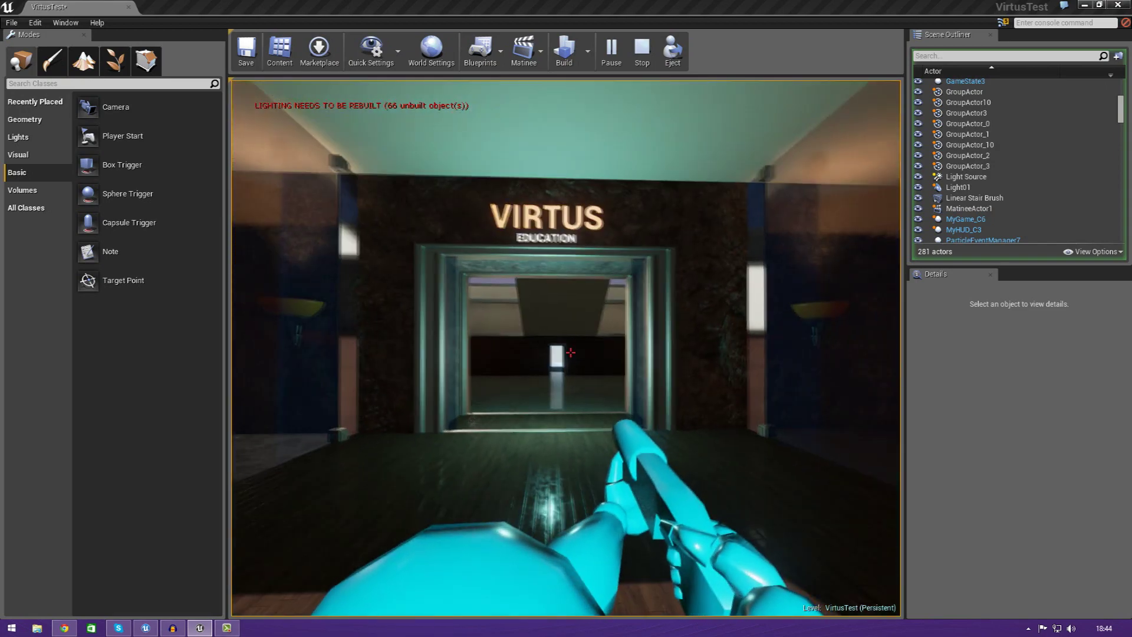
pyautogui.press('w')
pyautogui.press('s')
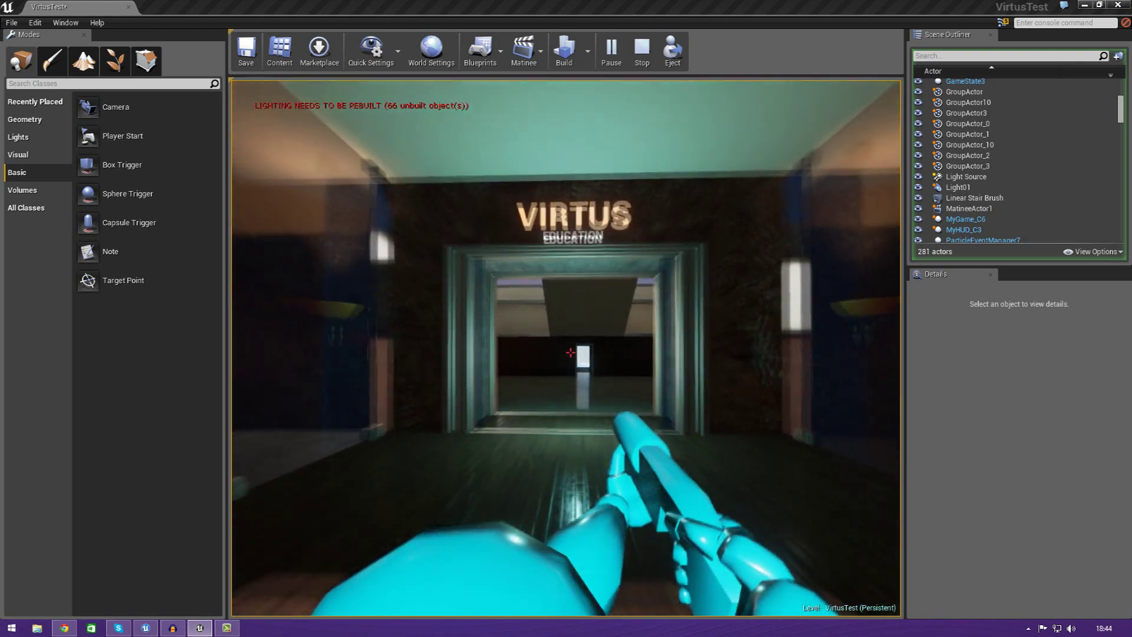
# Fire projectiles around the VIRTUS entrance from both sides to test how they collide with the trigger area, and stop playing
pyautogui.press('w')
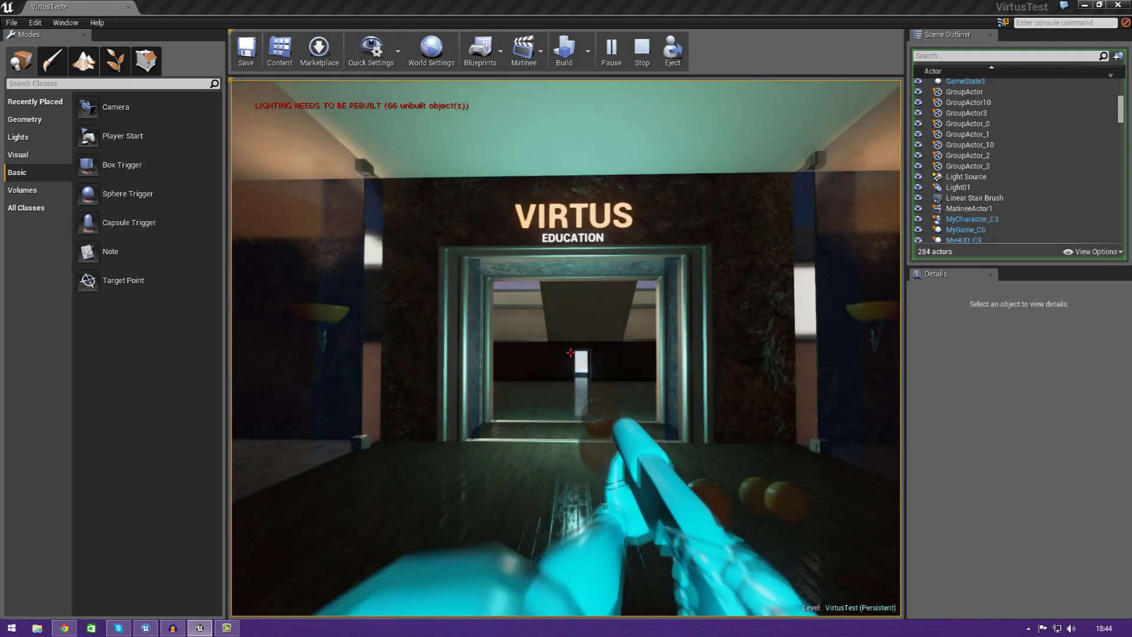
pyautogui.press('w')
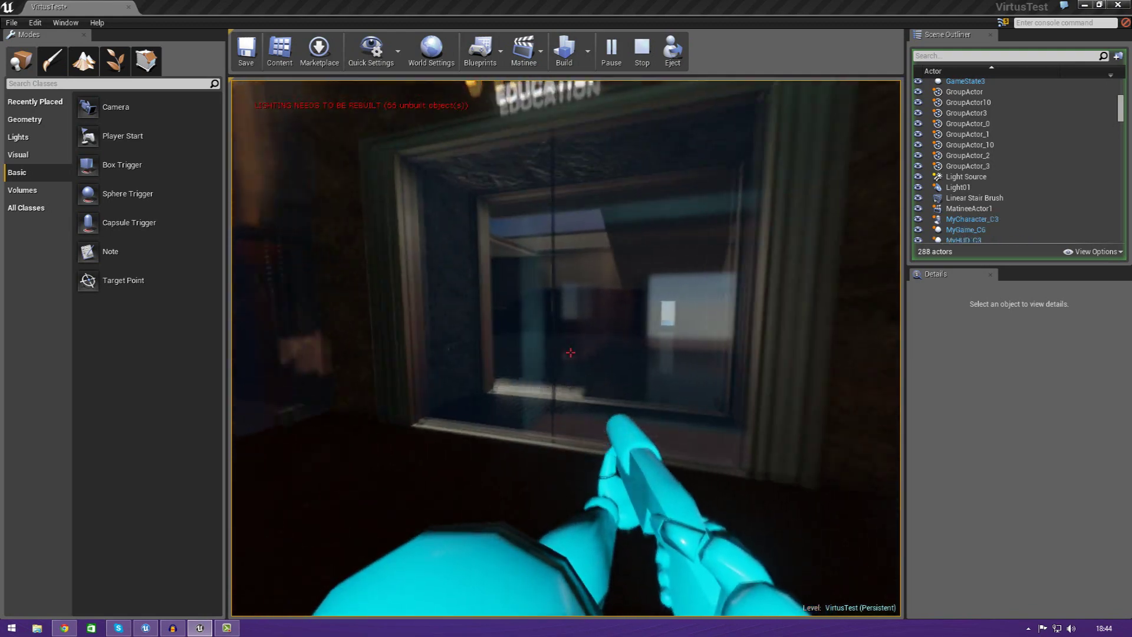
pyautogui.press('w')
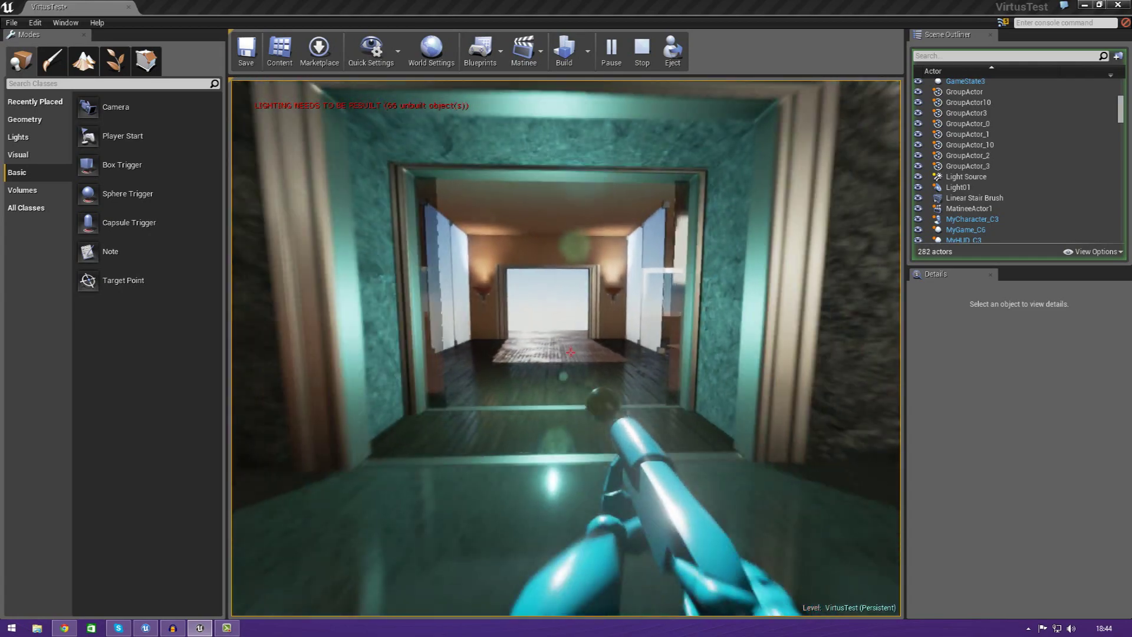
pyautogui.press('s')
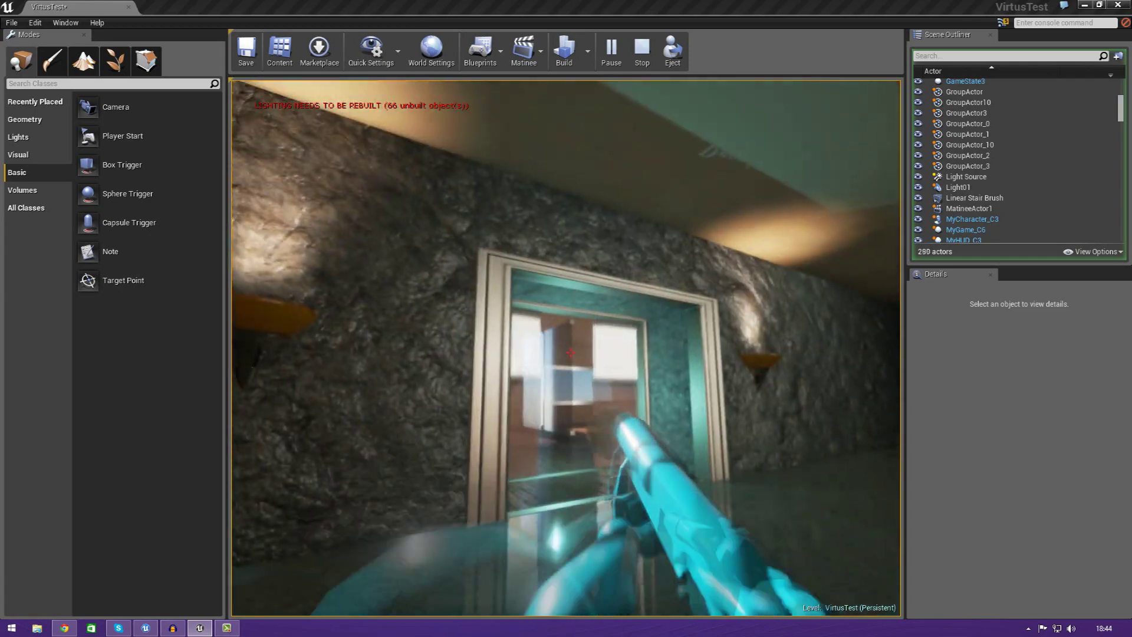
pyautogui.press('d')
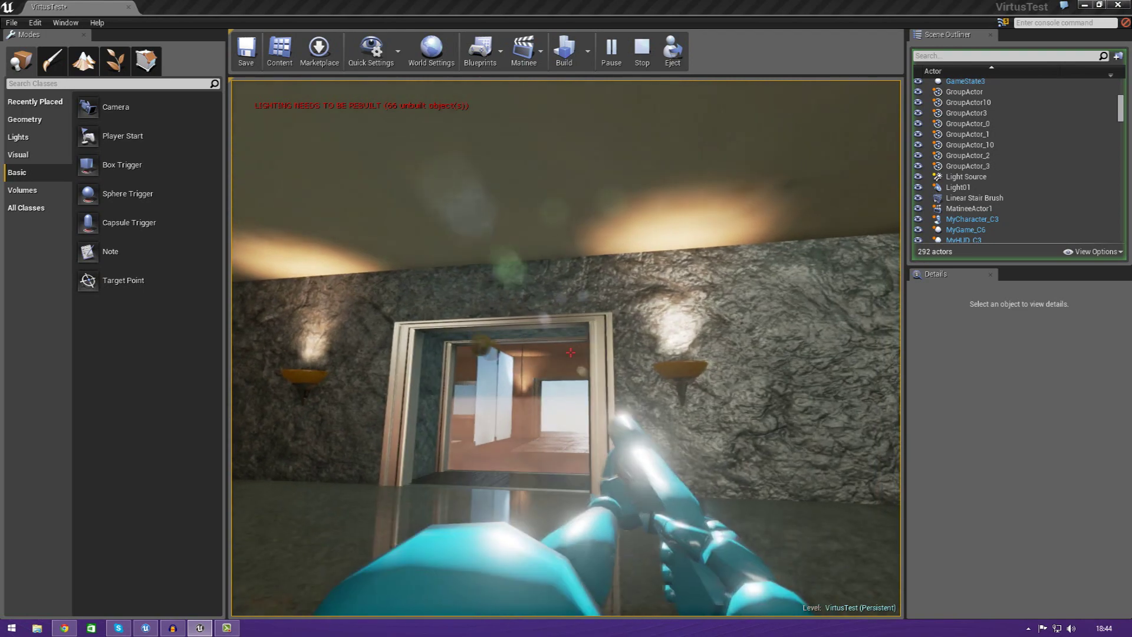
pyautogui.press('Escape')
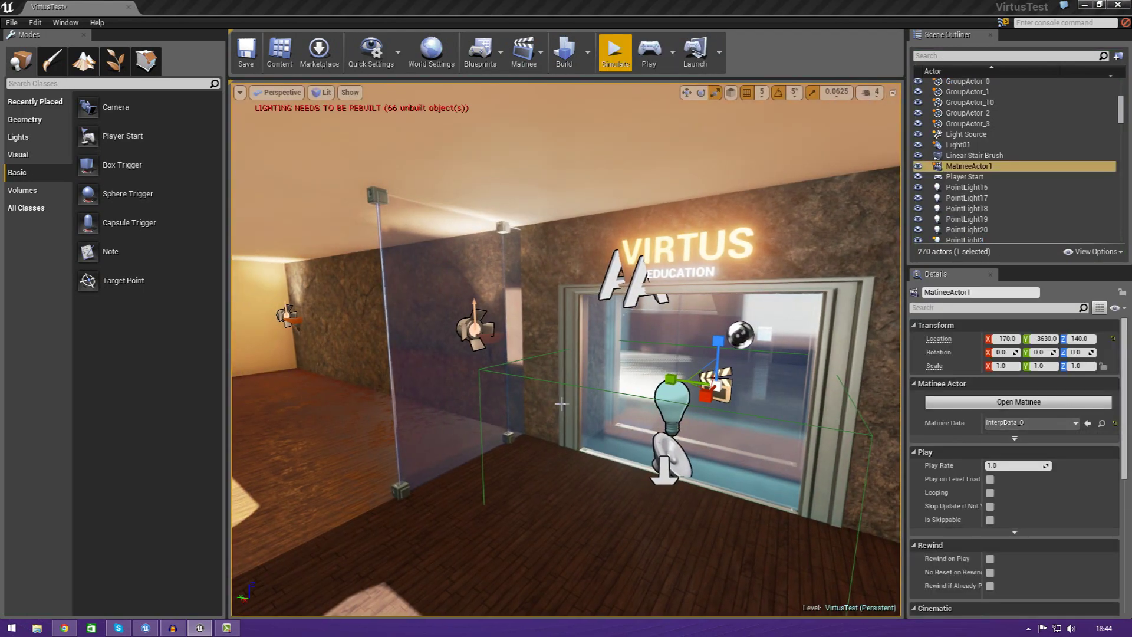
# Set TriggerBox1's collision preset to Custom and its Projectile response to Ignore
pyautogui.click(573, 394)
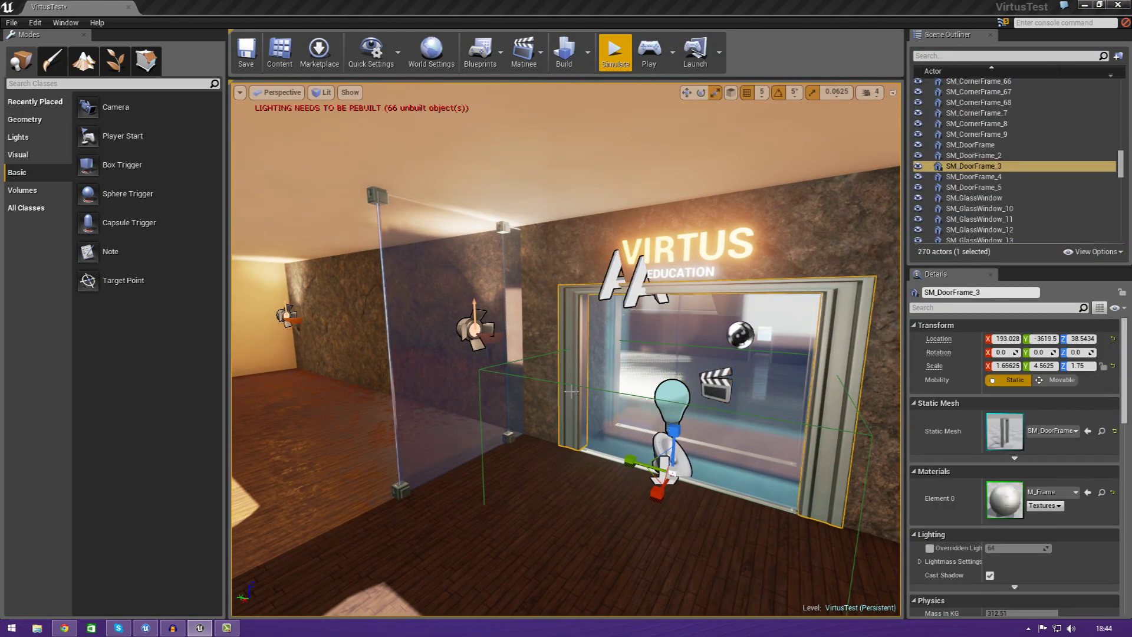
pyautogui.click(564, 392)
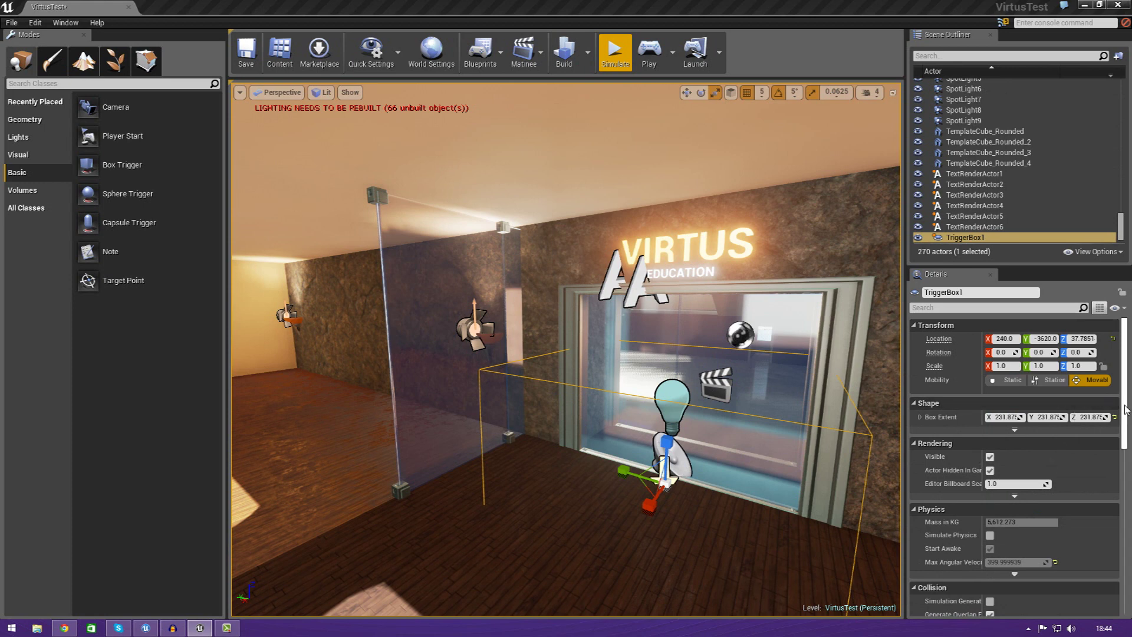
pyautogui.scroll(-8, 1074, 487)
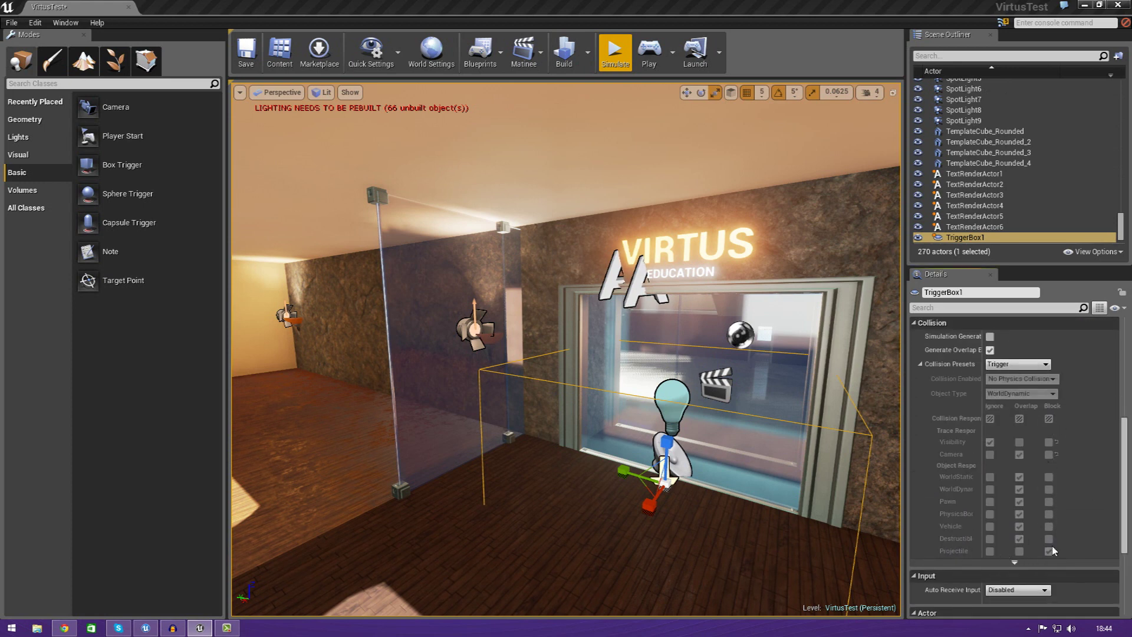
pyautogui.click(1020, 365)
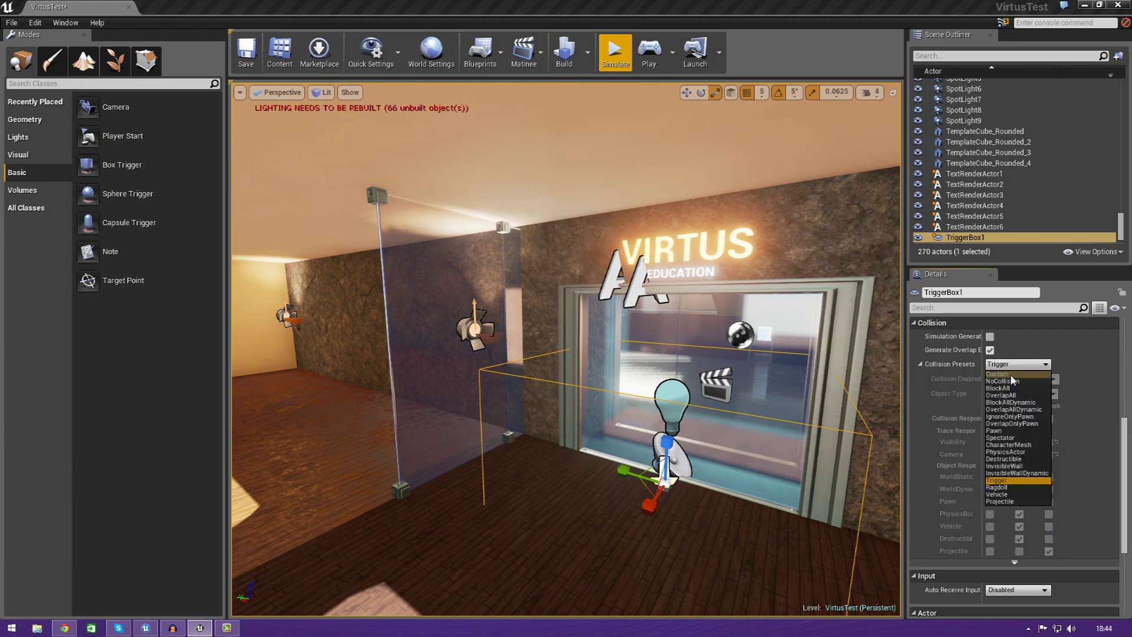
pyautogui.click(1010, 374)
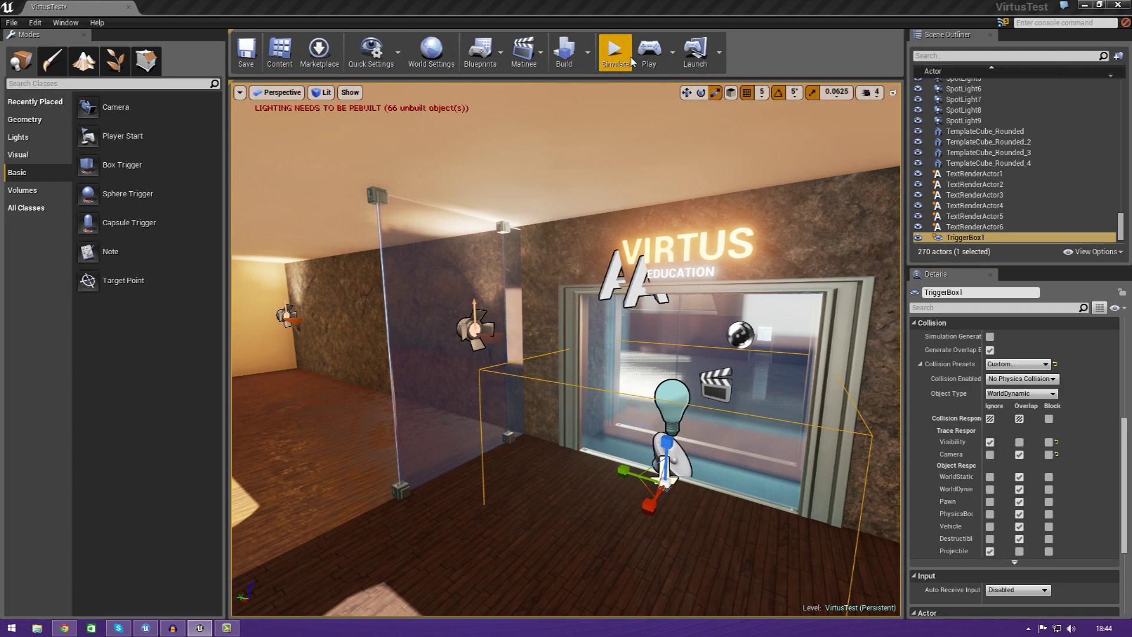
# Play the level again and fire projectiles through the doorway to test that they pass through the trigger box
pyautogui.click(653, 58)
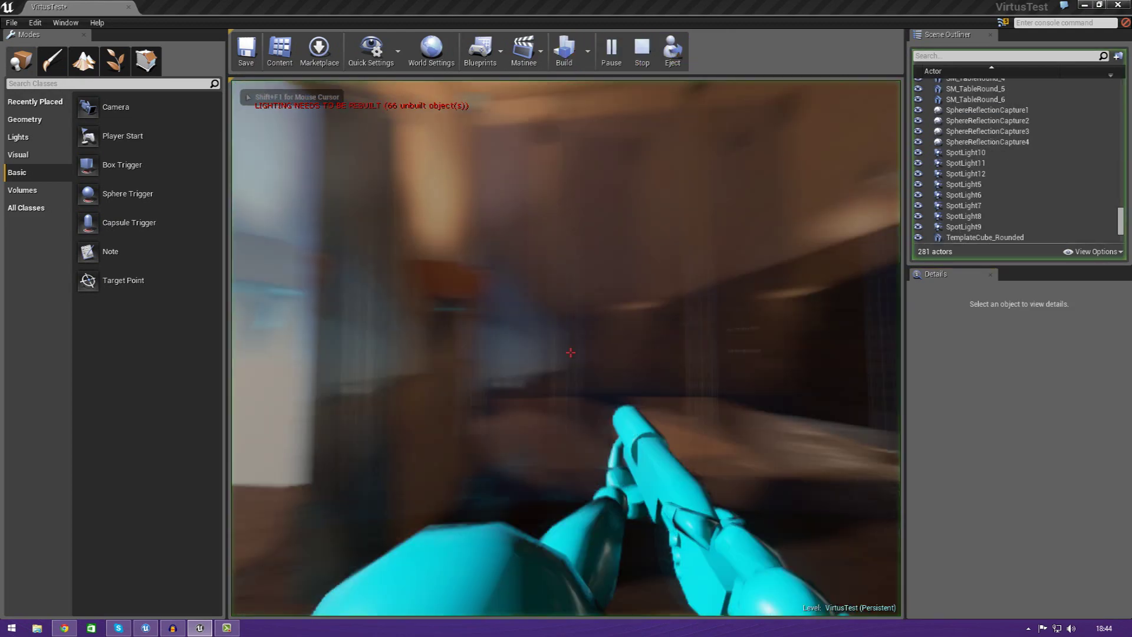
pyautogui.press('w')
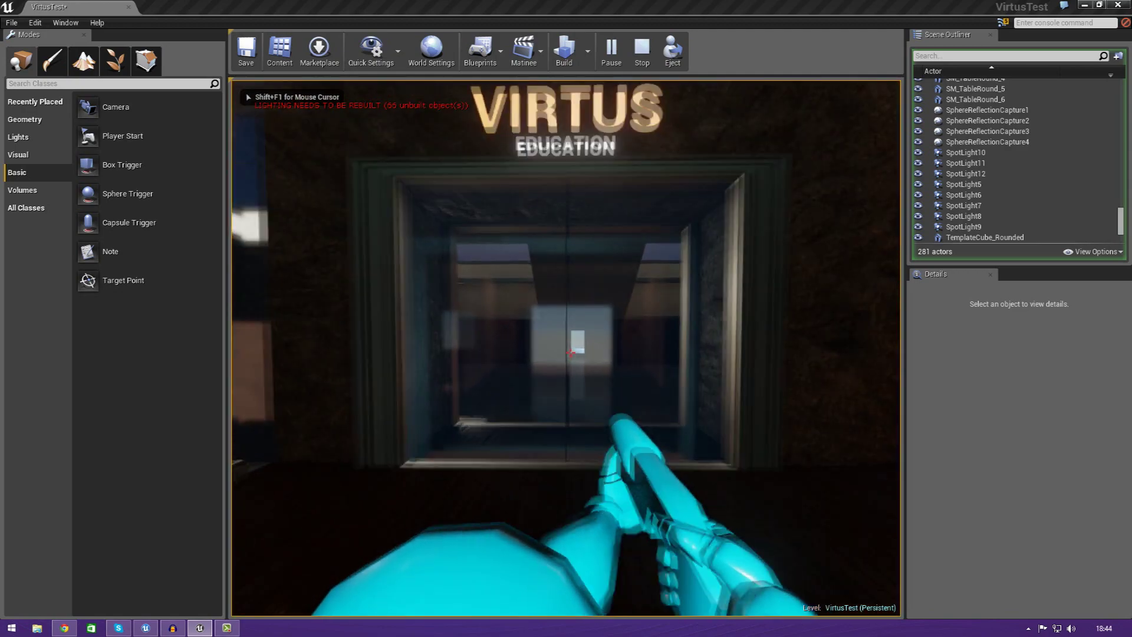
pyautogui.press('s')
pyautogui.click(570, 353)
pyautogui.click(571, 353)
pyautogui.press('w')
pyautogui.click(570, 352)
pyautogui.click(571, 352)
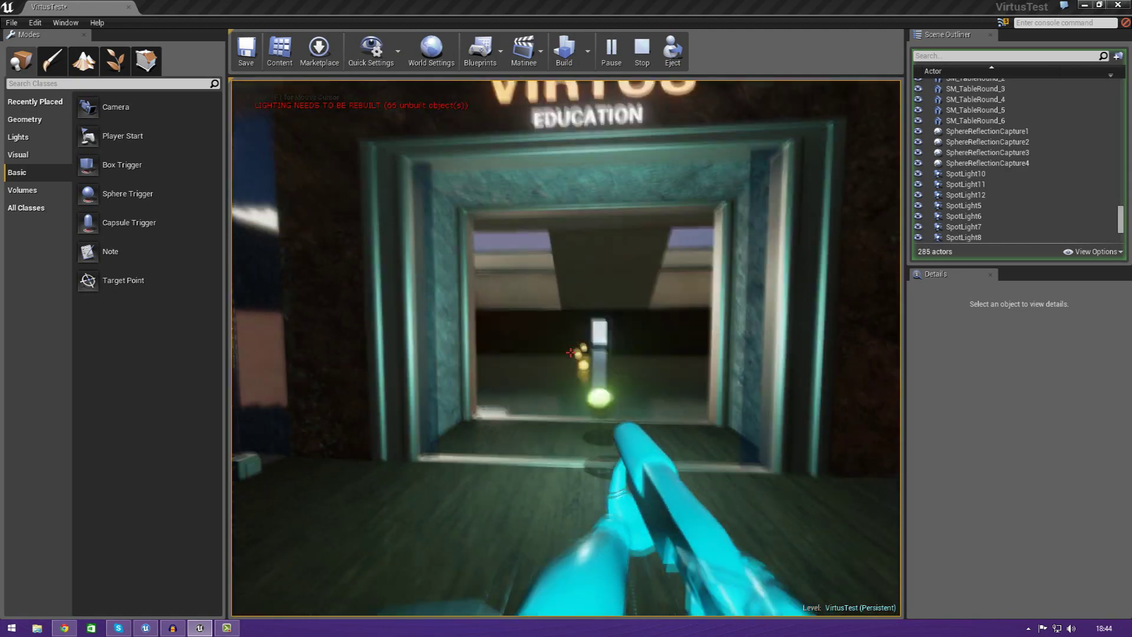
pyautogui.click(570, 352)
pyautogui.click(570, 353)
pyautogui.click(570, 352)
pyautogui.press('w')
pyautogui.click(571, 352)
pyautogui.click(571, 352)
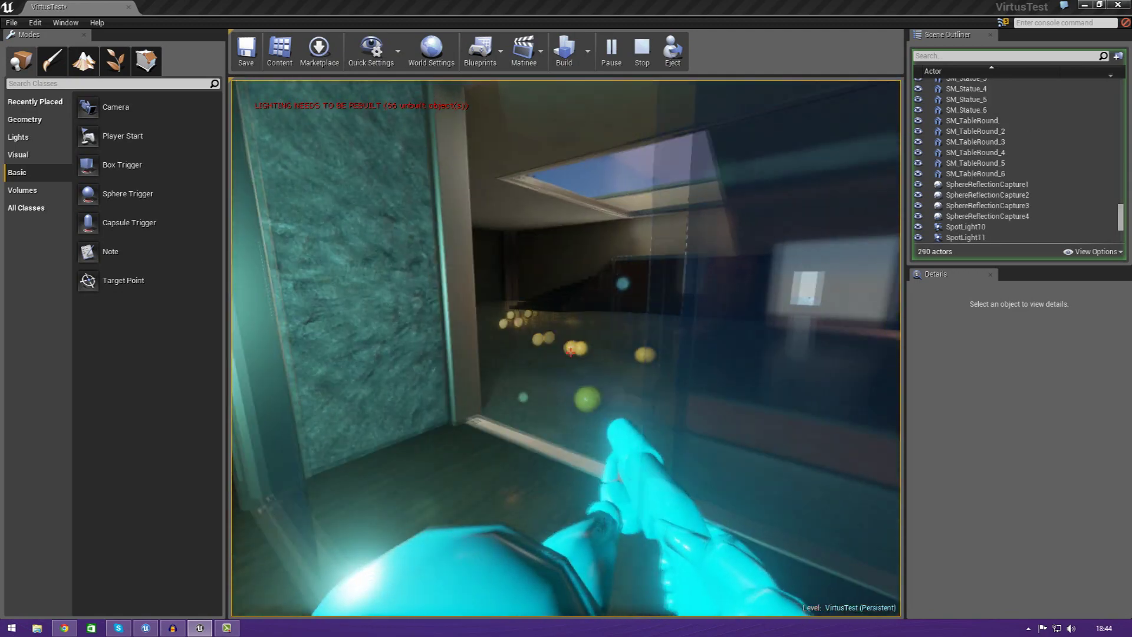
pyautogui.press('s')
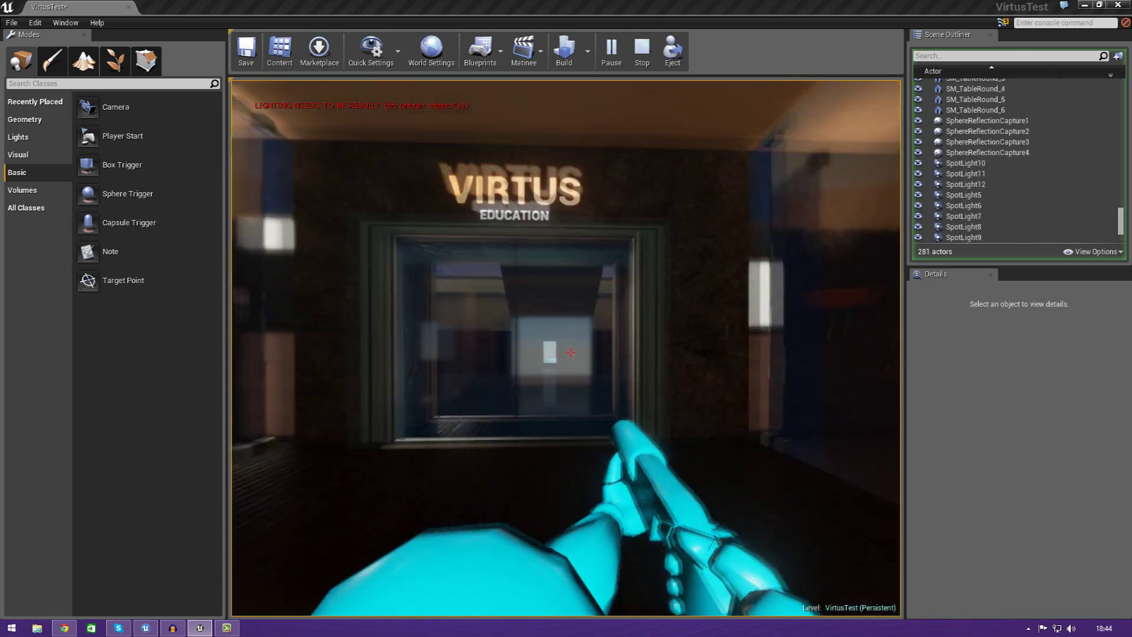
# Walk back and forth through the VIRTUS entrance from both sides to check that the sliding doors open and close
pyautogui.press('s')
pyautogui.press('w')
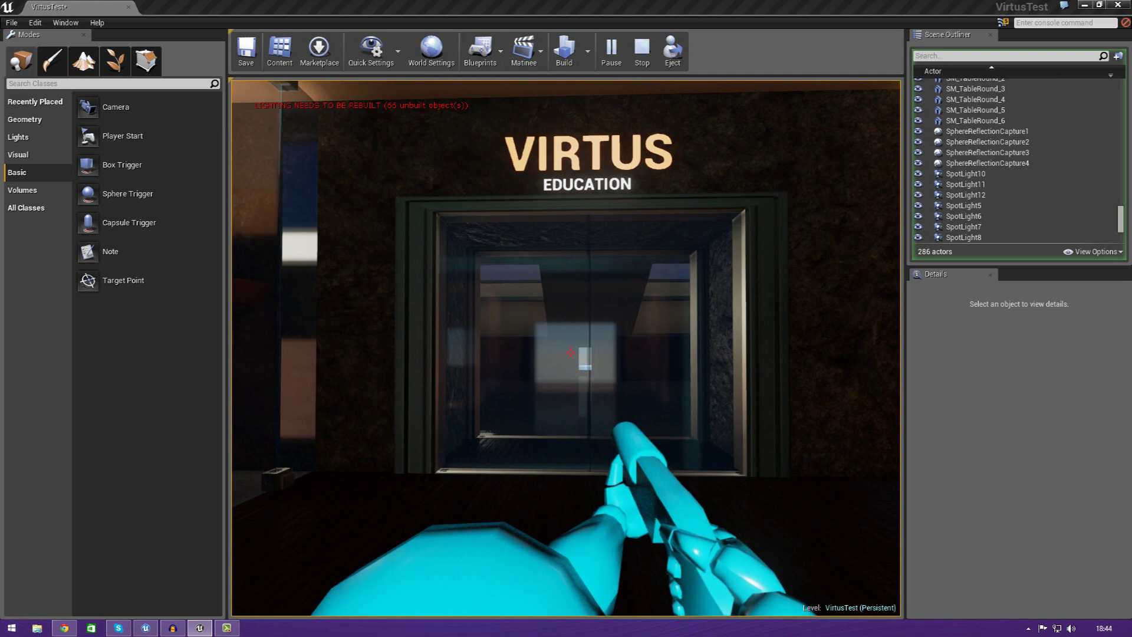
pyautogui.press('w')
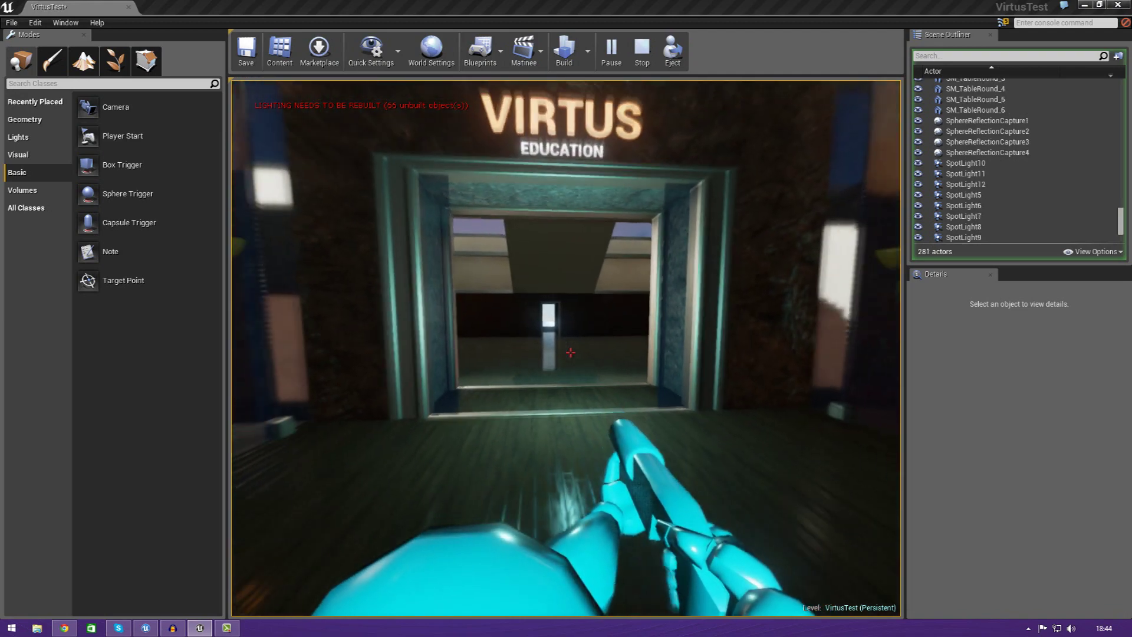
pyautogui.press('w')
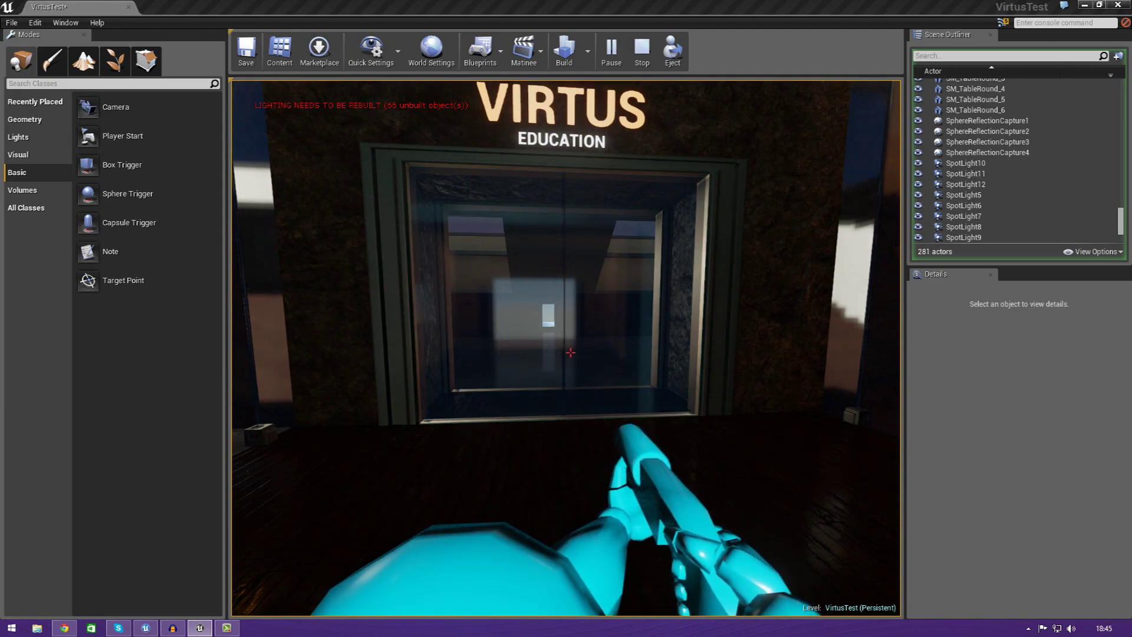
pyautogui.press('w')
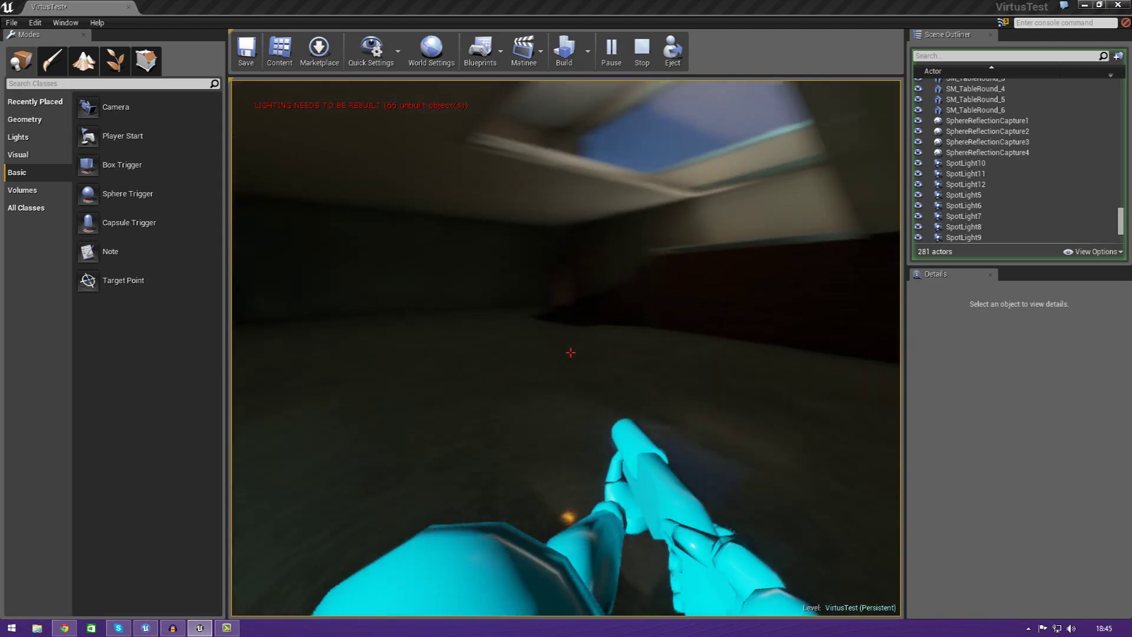
pyautogui.press('w')
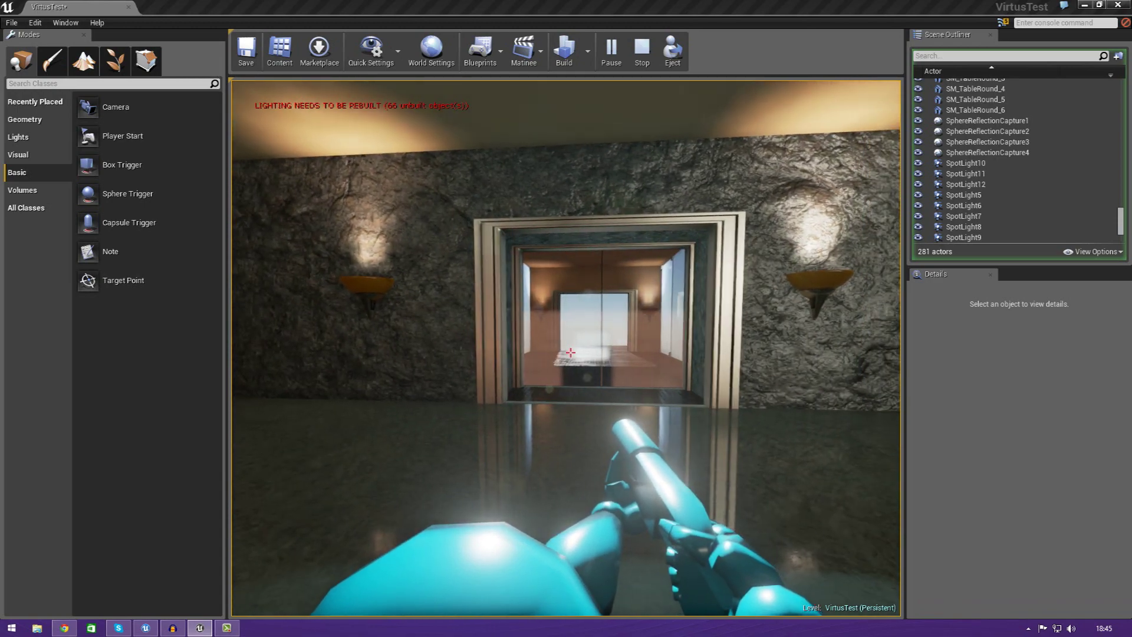
pyautogui.press('w')
pyautogui.press('w')
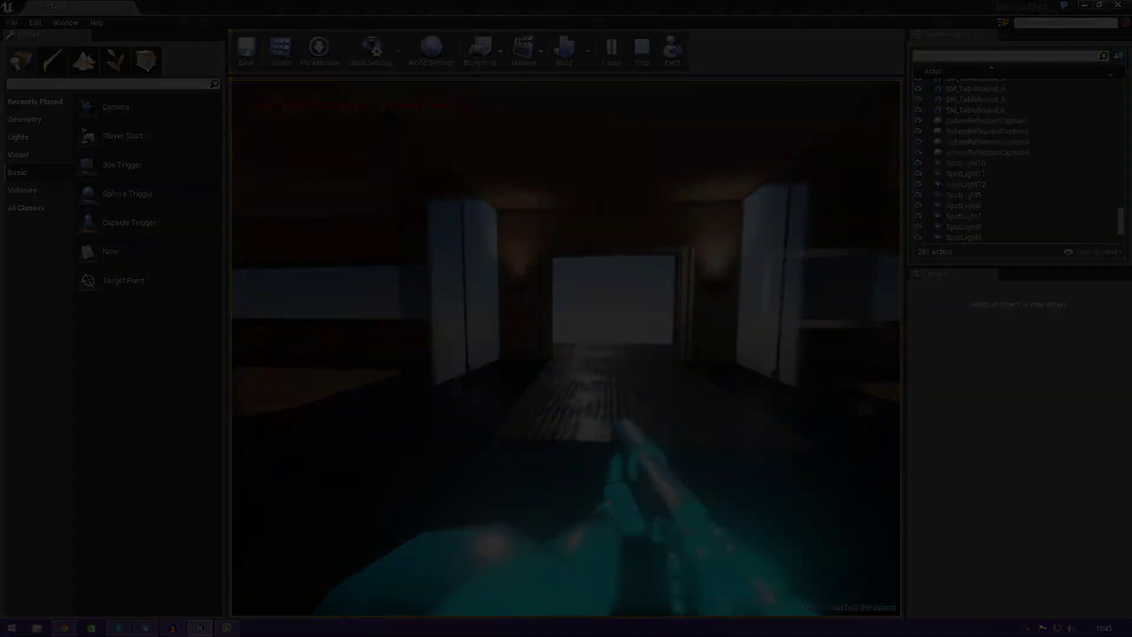